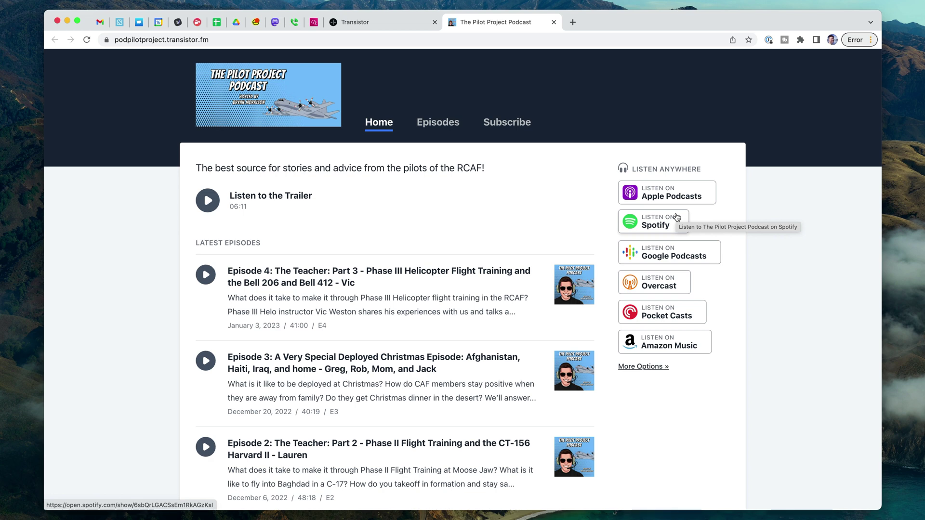
Step: Open a blank tab, then return to the podcast site and highlight the tagline's RCAF ending
click(573, 22)
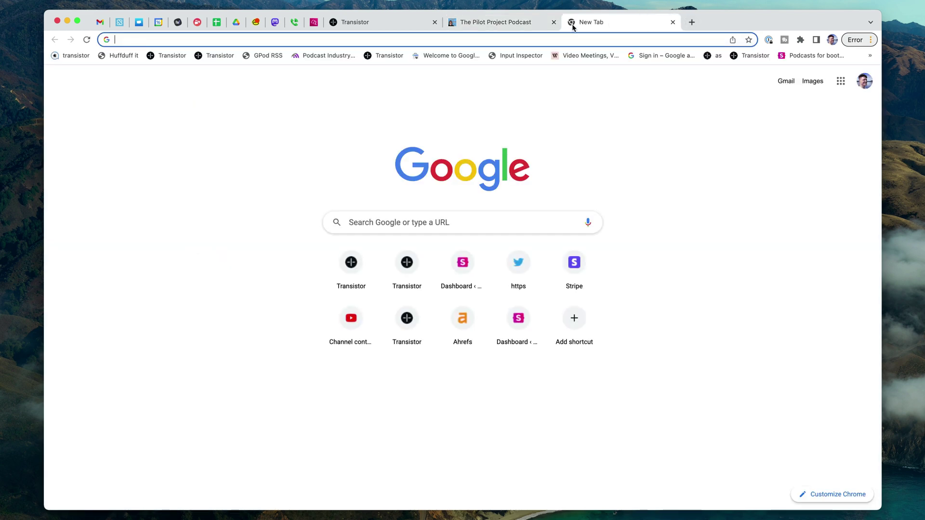
click(458, 22)
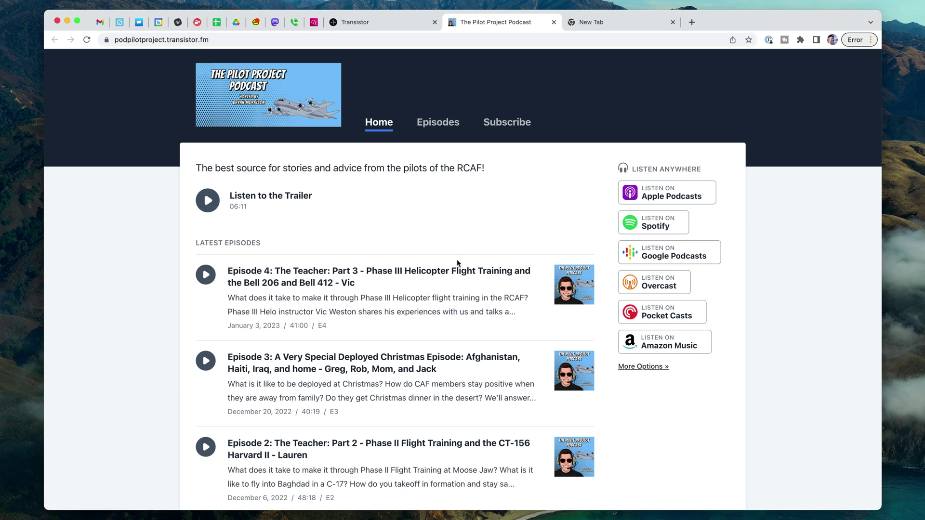
drag(457, 169, 485, 170)
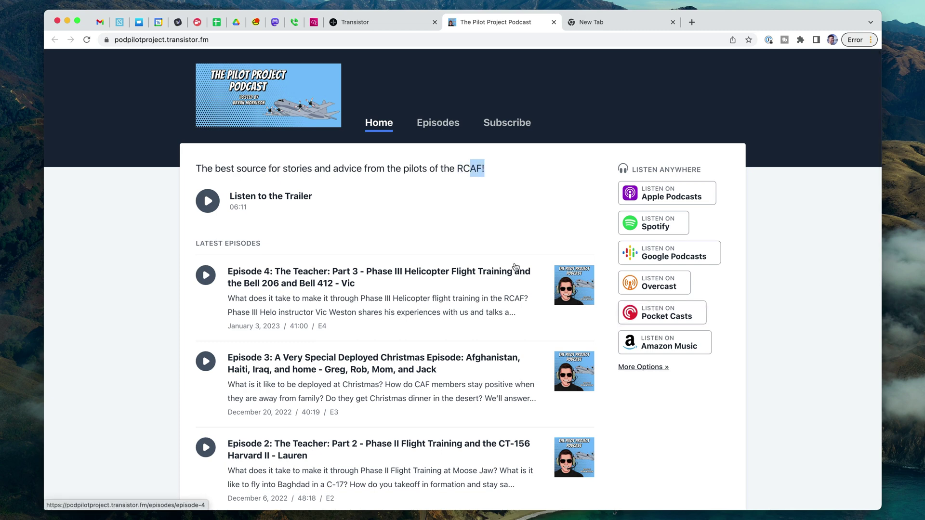
click(487, 211)
Step: Scroll through the Pilot Project Podcast homepage's latest episodes and back up
scroll(488, 215, down, 3)
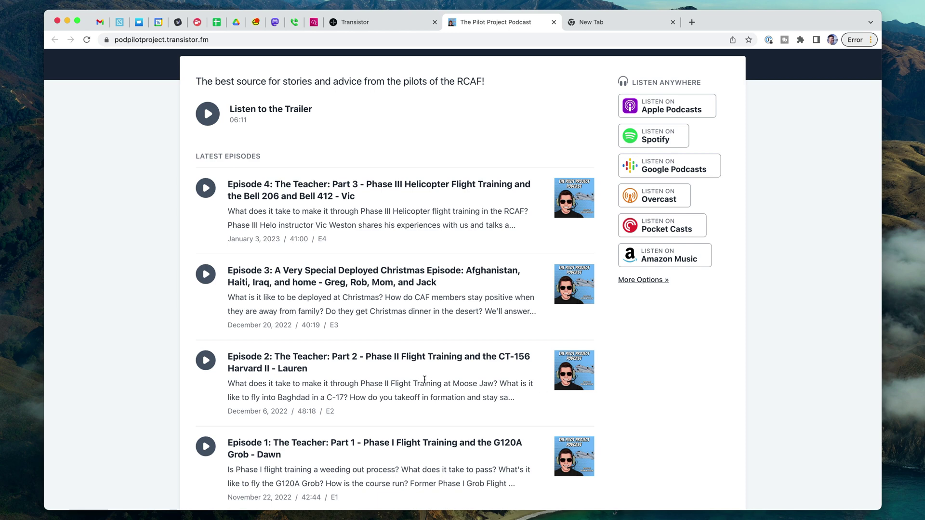
scroll(448, 292, down, 2)
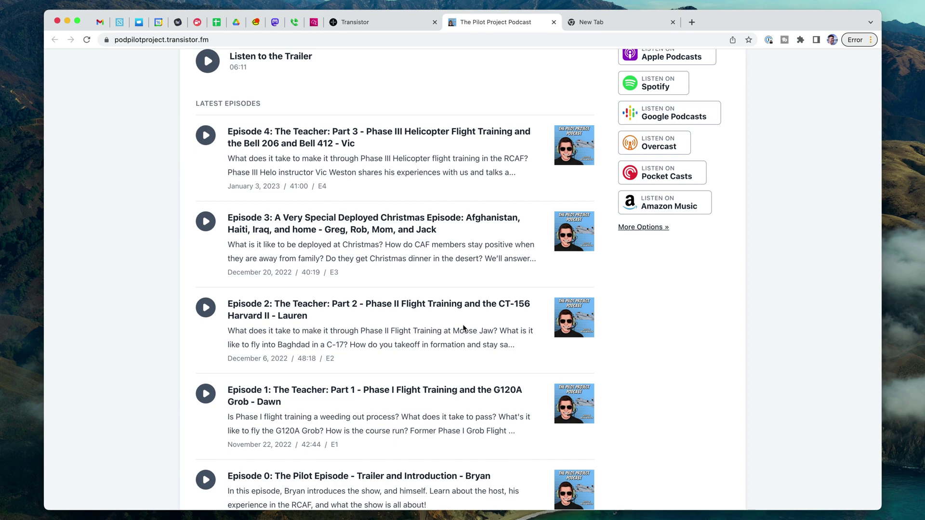
scroll(465, 368, down, 6)
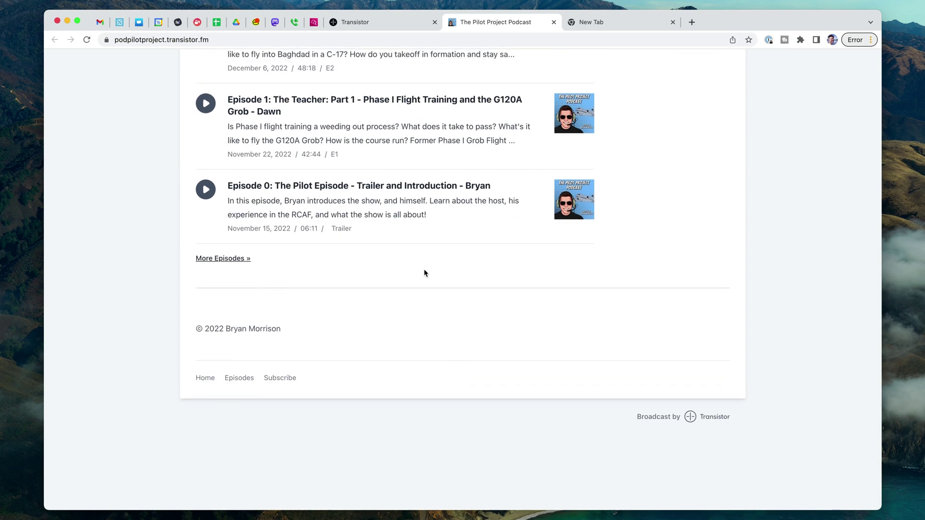
scroll(400, 270, up, 5)
scroll(432, 266, up, 3)
scroll(507, 283, up, 2)
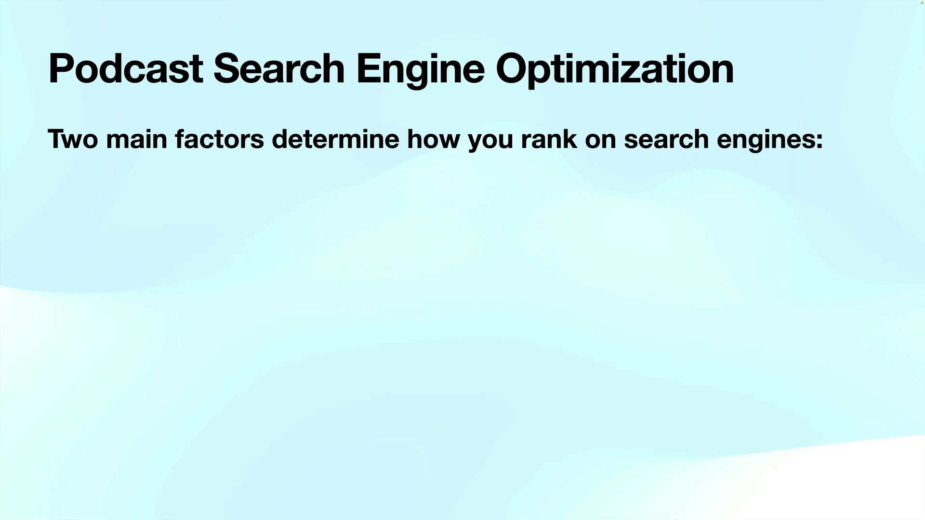
Step: Advance the slide to show the two ranking factors: text content and linking websites
key(Right)
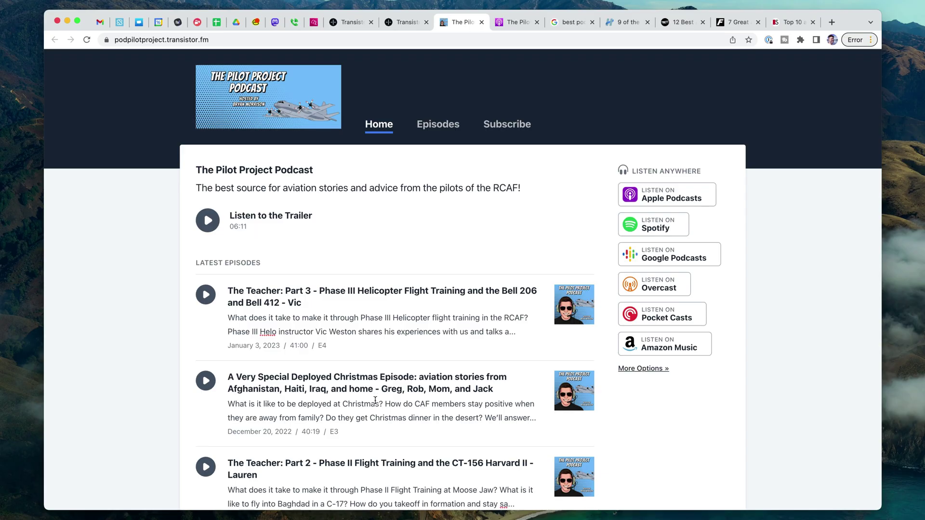
Step: Highlight the guest names at the end of the Christmas episode title on the updated site
drag(375, 389, 520, 388)
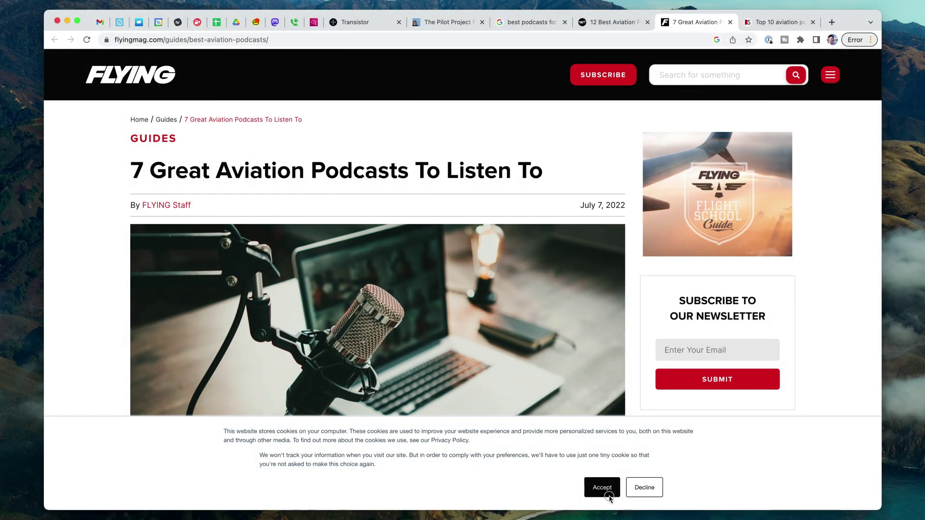
Step: Dismiss the cookie banner and ad popup, skim FLYING's Quicklook podcast list, and close the article tabs
click(609, 497)
scroll(159, 298, down, 8)
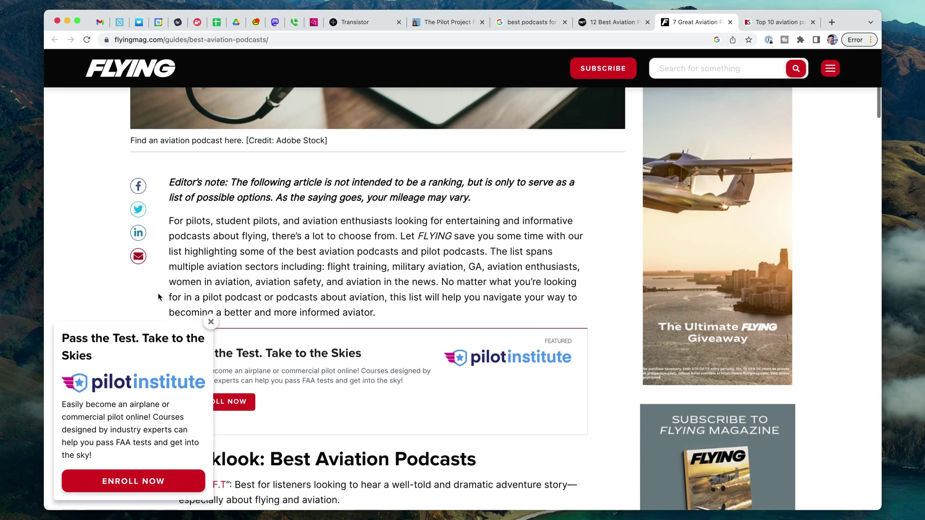
click(210, 322)
scroll(311, 369, down, 7)
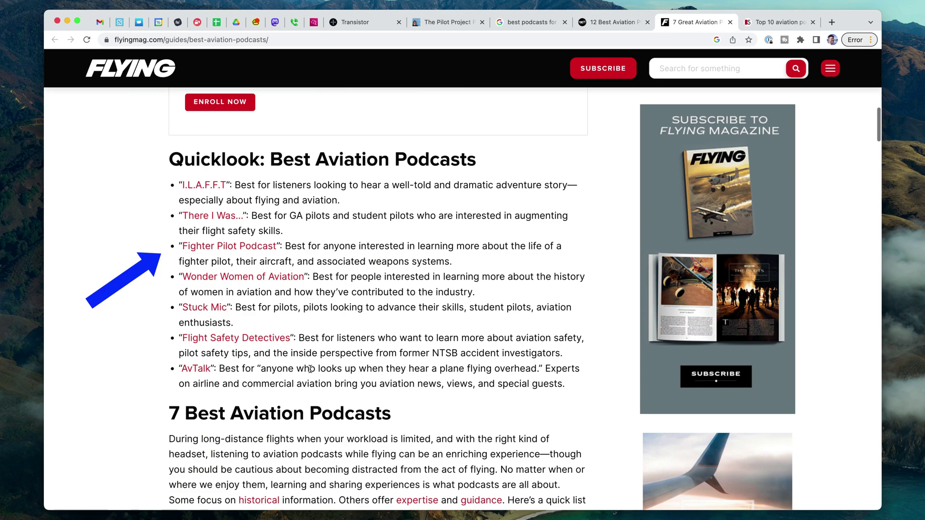
key(ctrl+w)
key(ctrl+w)
key(ctrl+w)
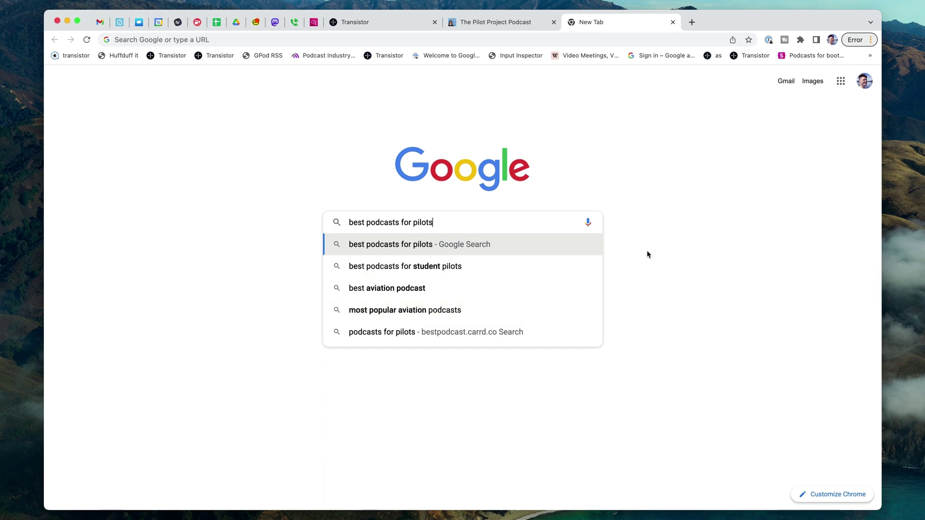
Step: Search Google for 'best podcasts for pilots' and open the Skies Mag top-10 article in a new tab
key(Return)
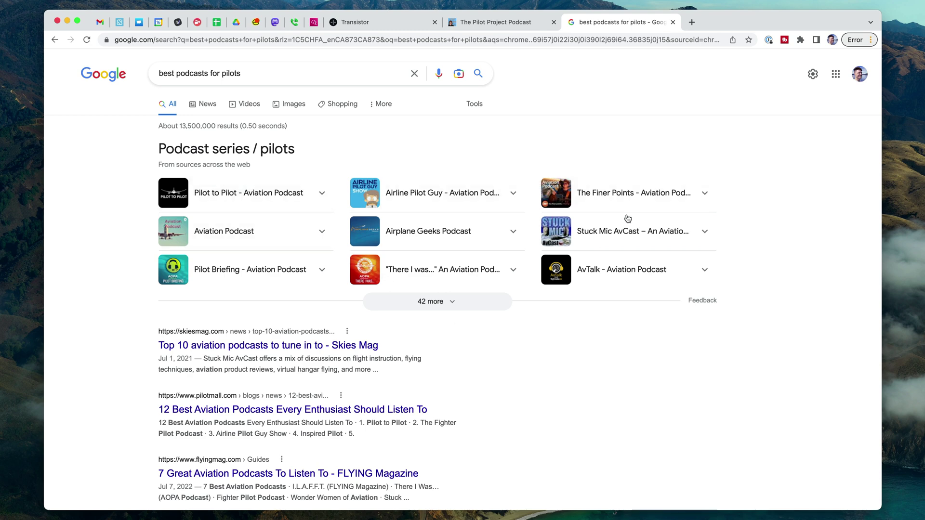
scroll(554, 232, down, 1)
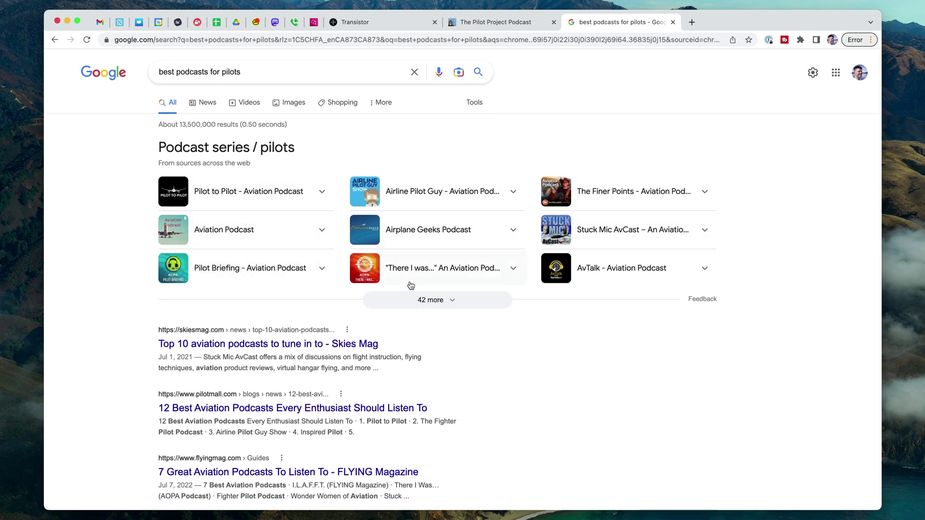
scroll(659, 333, down, 5)
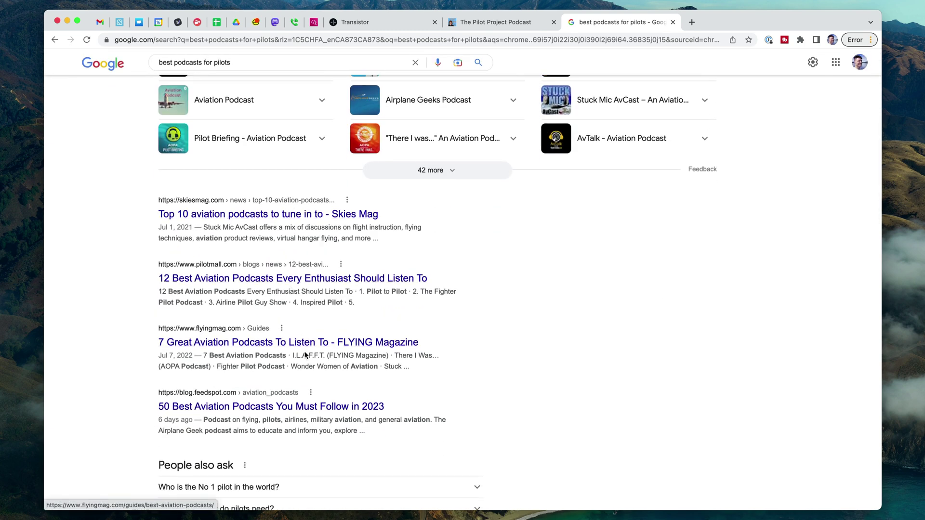
scroll(305, 356, down, 3)
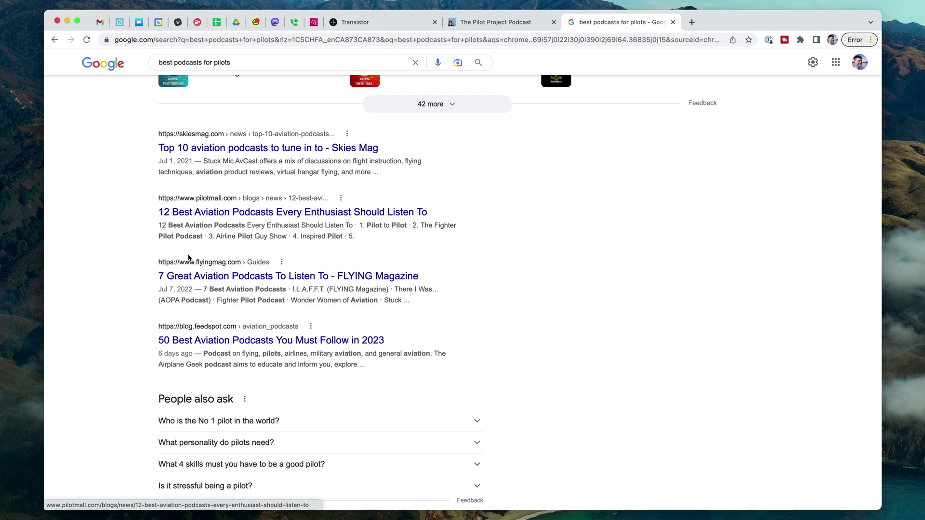
scroll(193, 277, up, 4)
drag(203, 318, 703, 28)
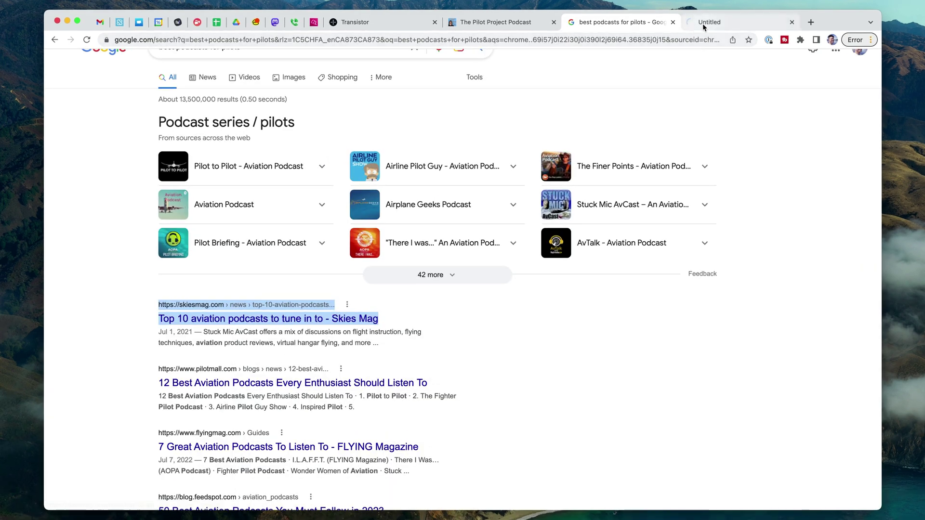
Step: Read through the Skies Mag top-10 aviation podcasts article, highlighting the author byline along the way
scroll(475, 306, down, 5)
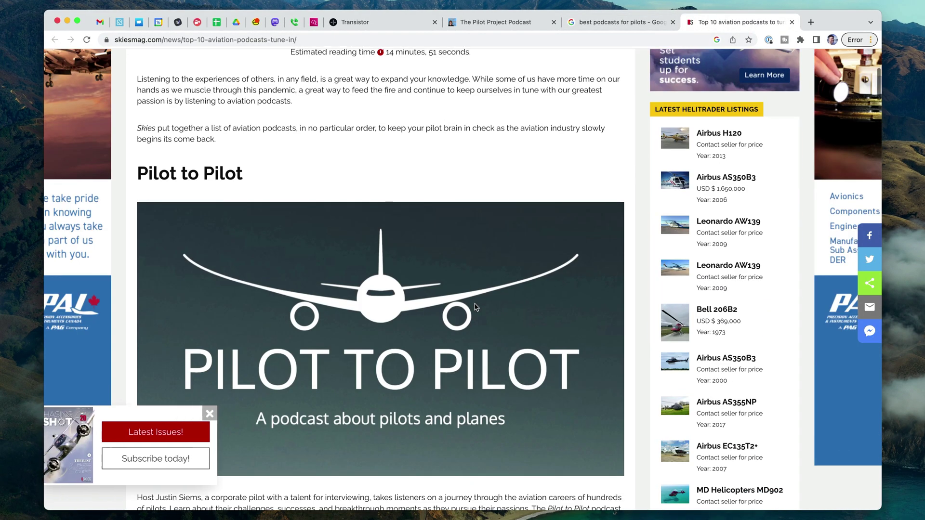
scroll(476, 307, down, 15)
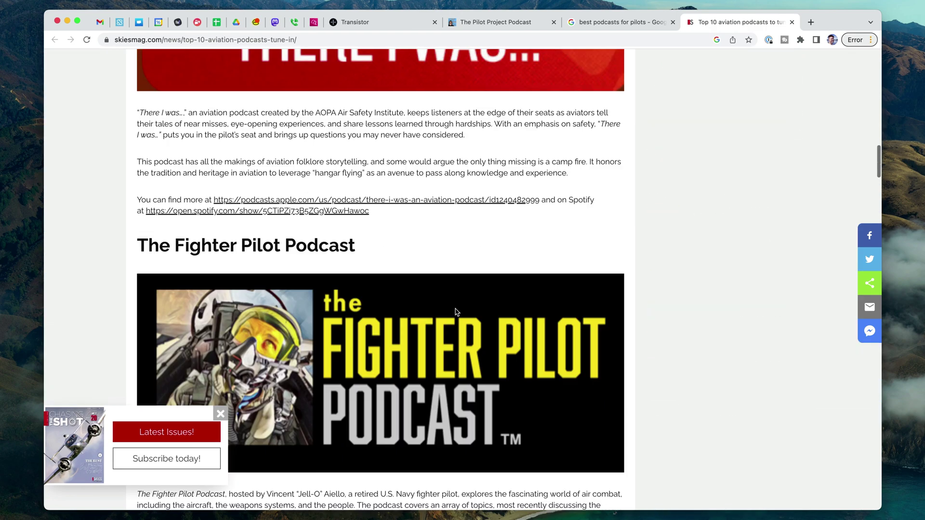
scroll(474, 287, down, 9)
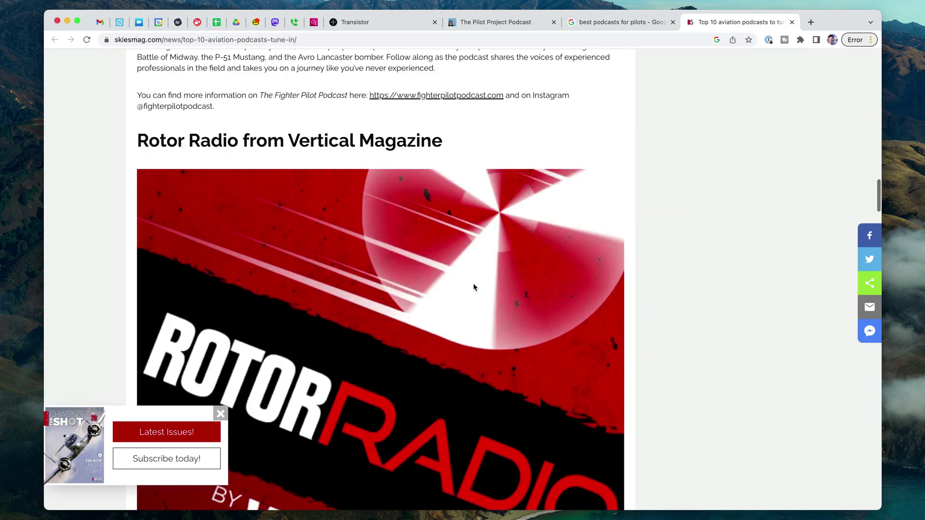
scroll(473, 288, down, 10)
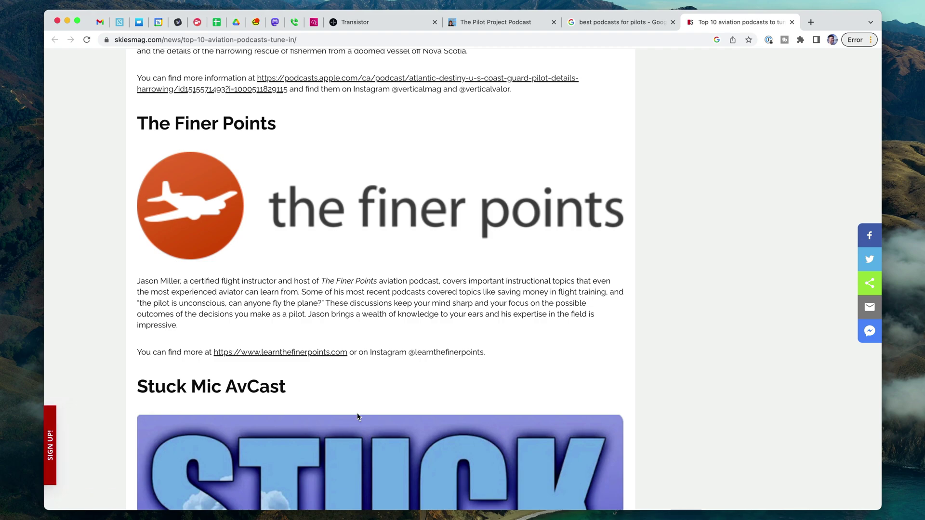
scroll(358, 418, down, 15)
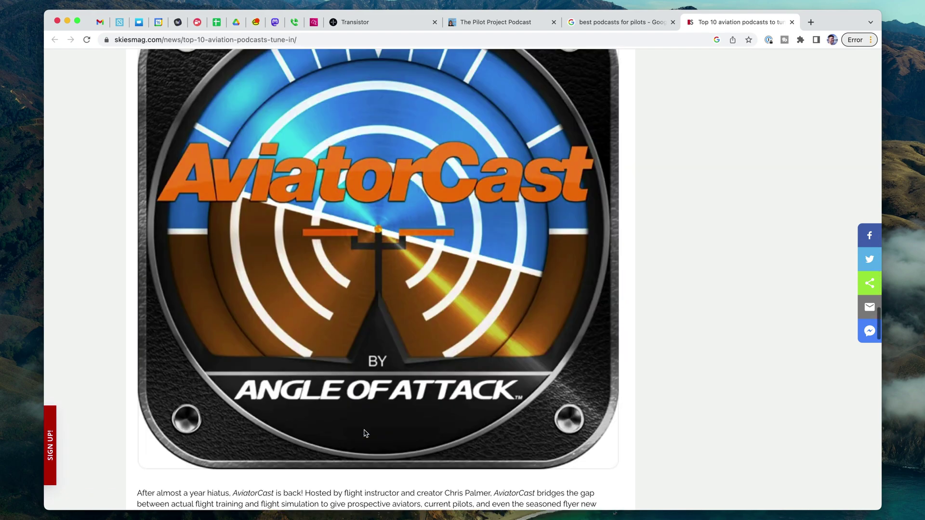
scroll(364, 430, down, 10)
scroll(580, 389, up, 20)
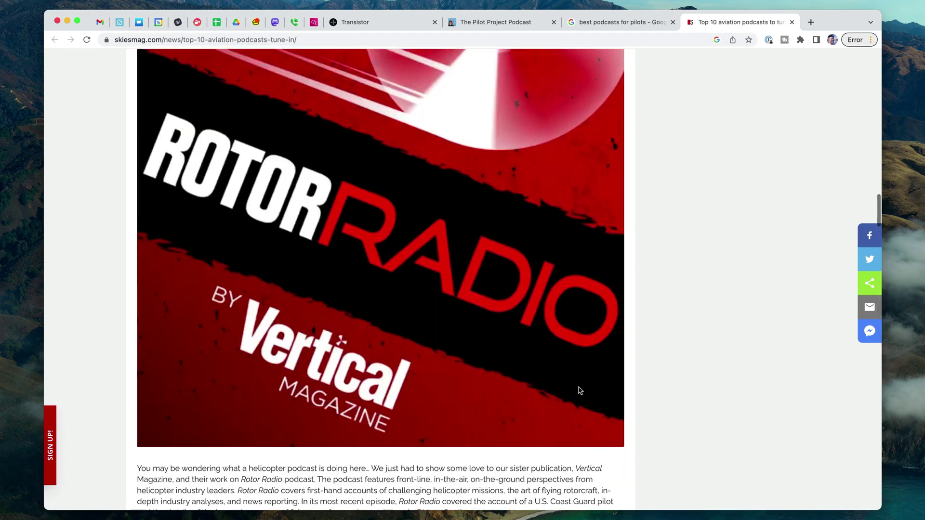
scroll(580, 390, up, 20)
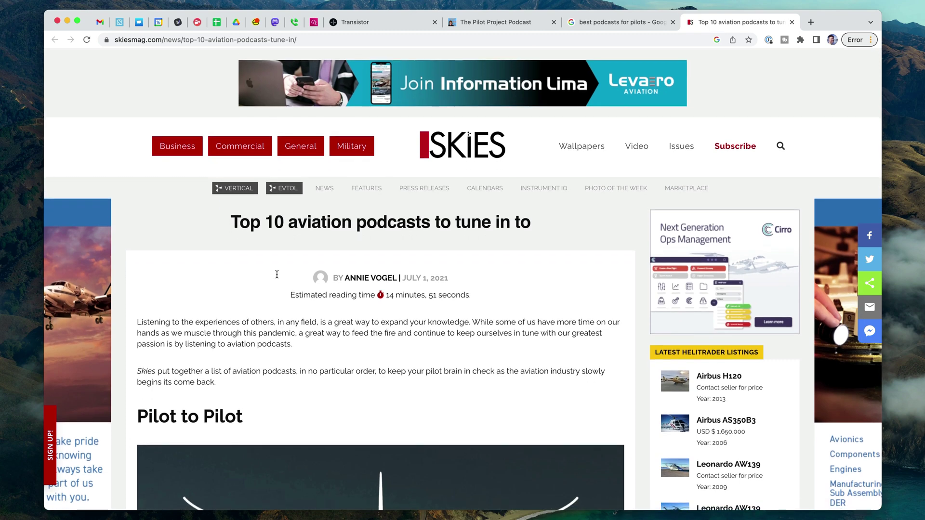
drag(340, 281, 396, 278)
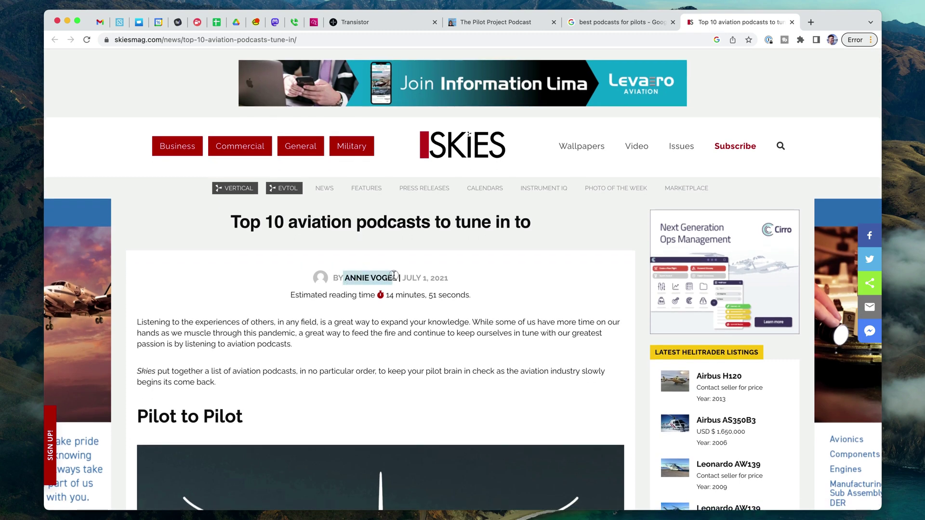
click(466, 338)
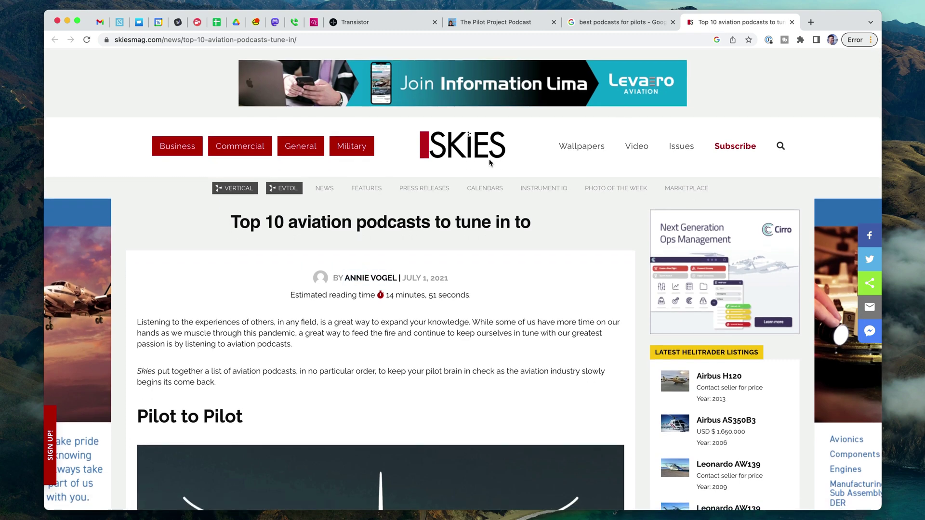
scroll(517, 353, down, 1)
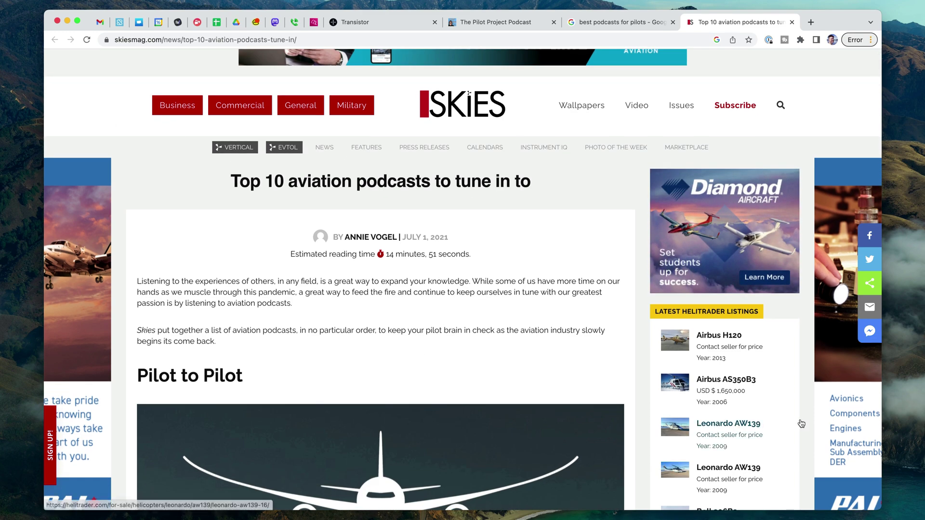
scroll(252, 376, down, 1)
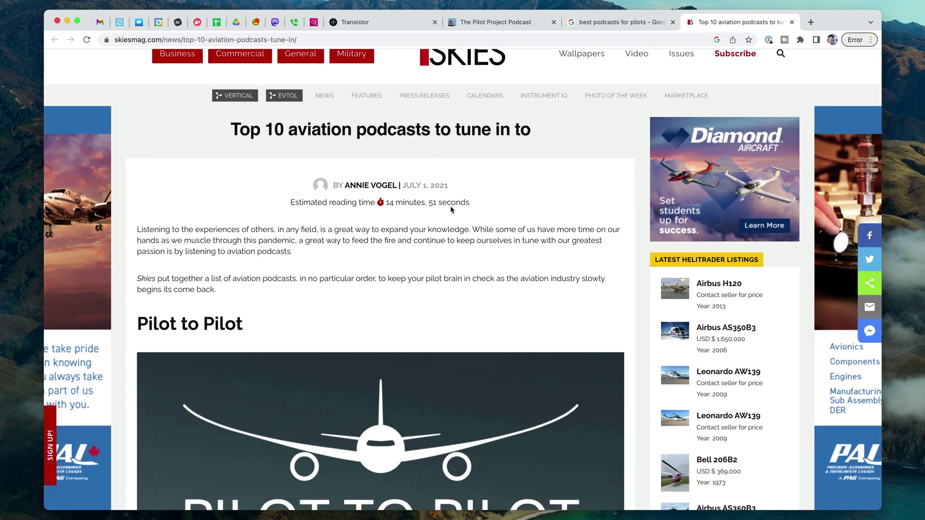
scroll(434, 341, down, 5)
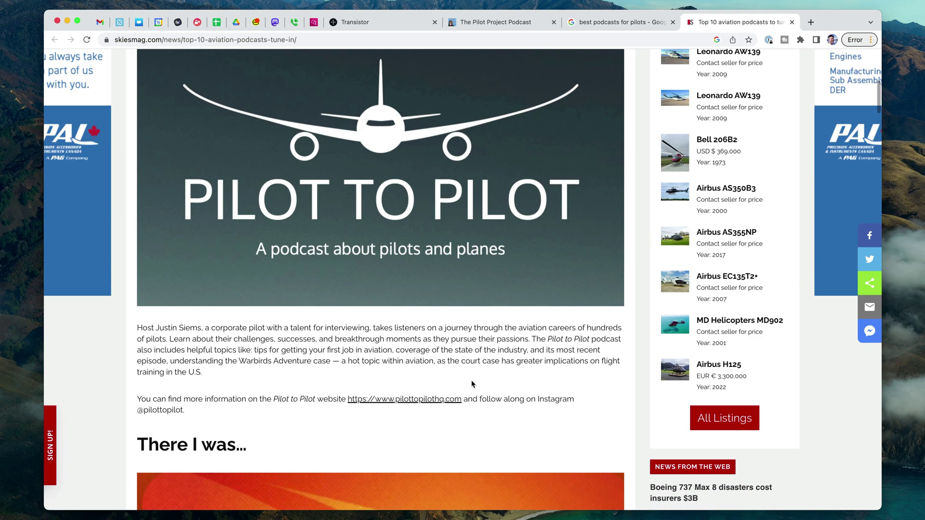
Step: Compare with The Pilot Project Podcast site, skim more of the article, then return to Google results
click(497, 23)
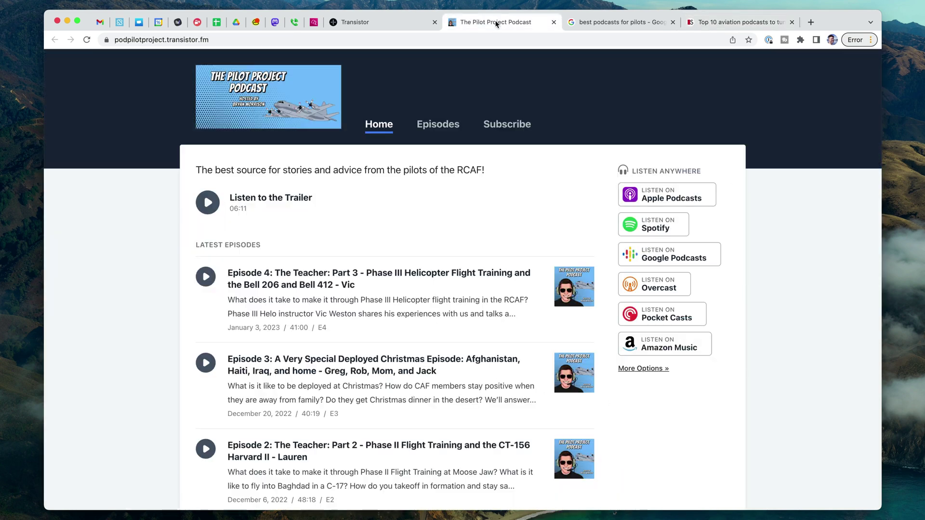
click(737, 22)
scroll(506, 374, down, 1)
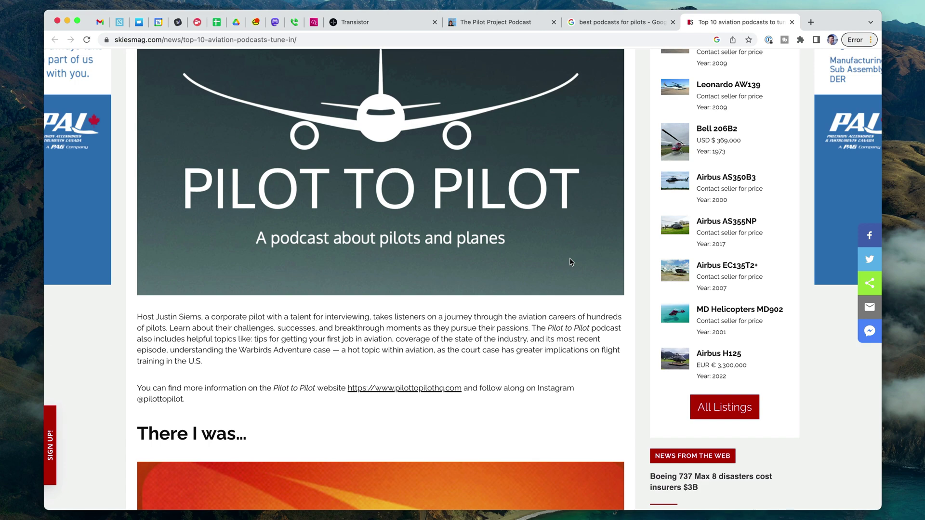
click(616, 22)
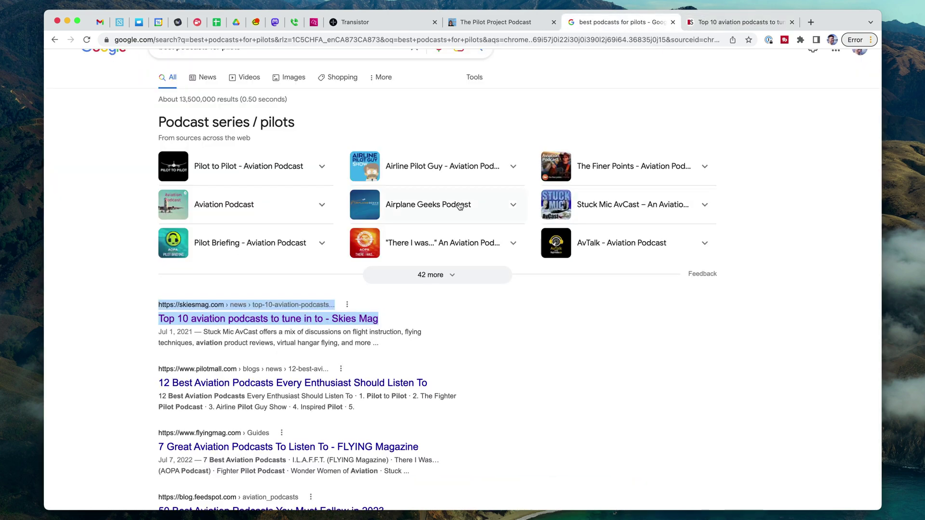
Step: Open Pilot Mall's '12 Best Aviation Podcasts Every Enthusiast Should Listen To' in a new tab and switch to it
scroll(345, 202, up, 1)
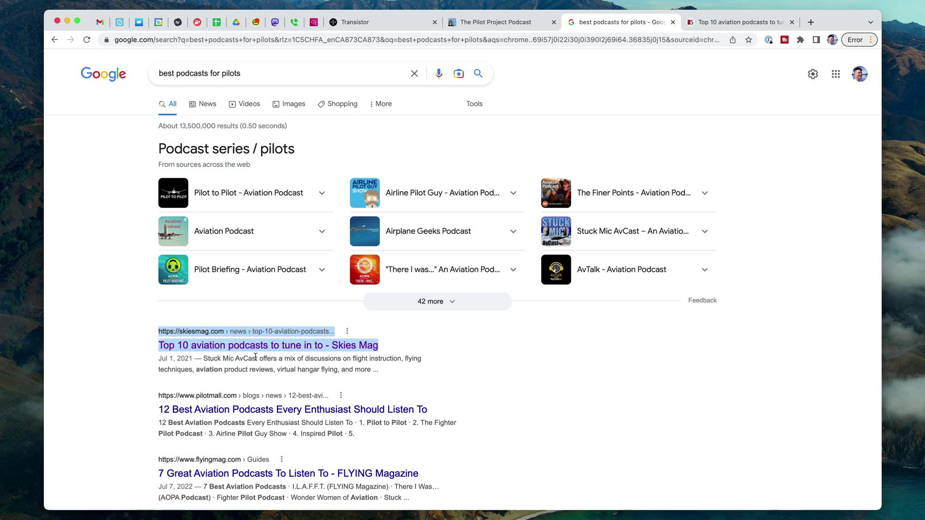
scroll(444, 446, down, 1)
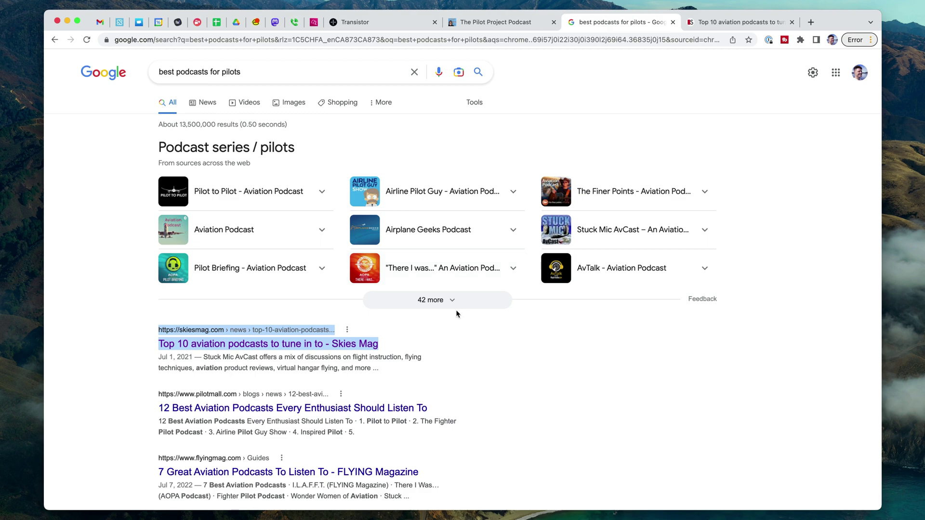
scroll(526, 409, down, 3)
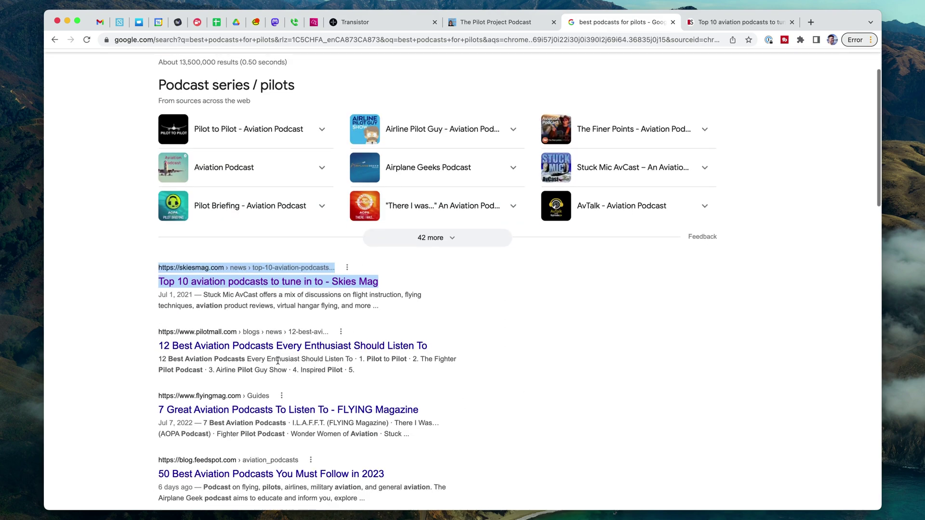
right_click(287, 351)
click(273, 327)
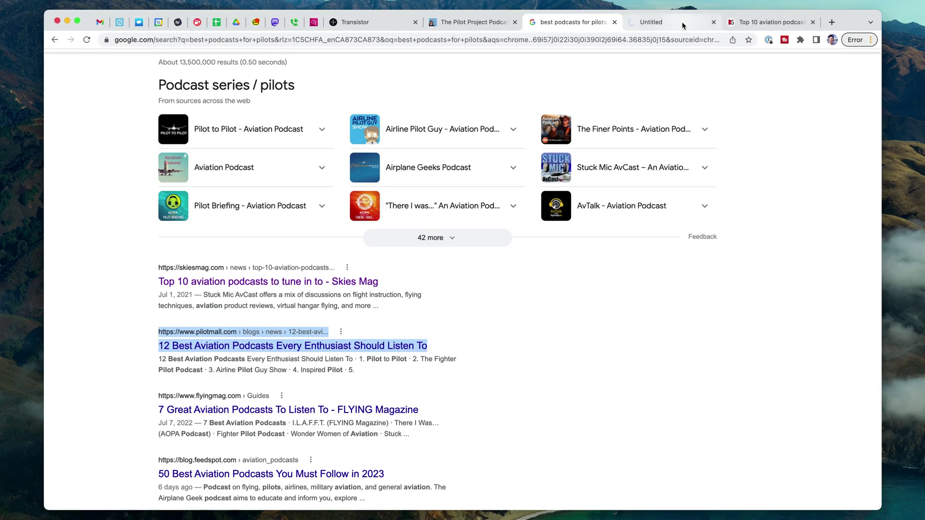
key(super+alt+Right)
scroll(533, 336, down, 10)
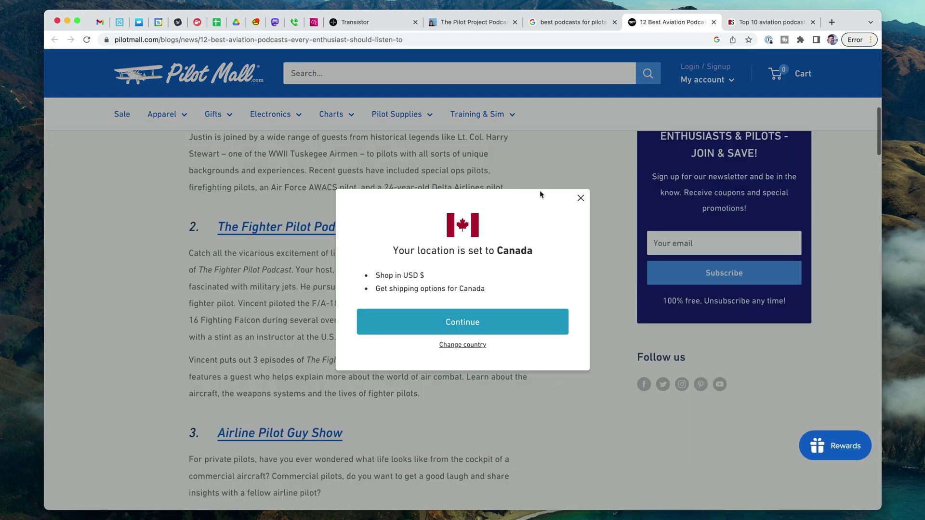
Step: Dismiss the Canada location notice and scroll through Pilot Mall's list of 12 aviation podcasts
click(581, 199)
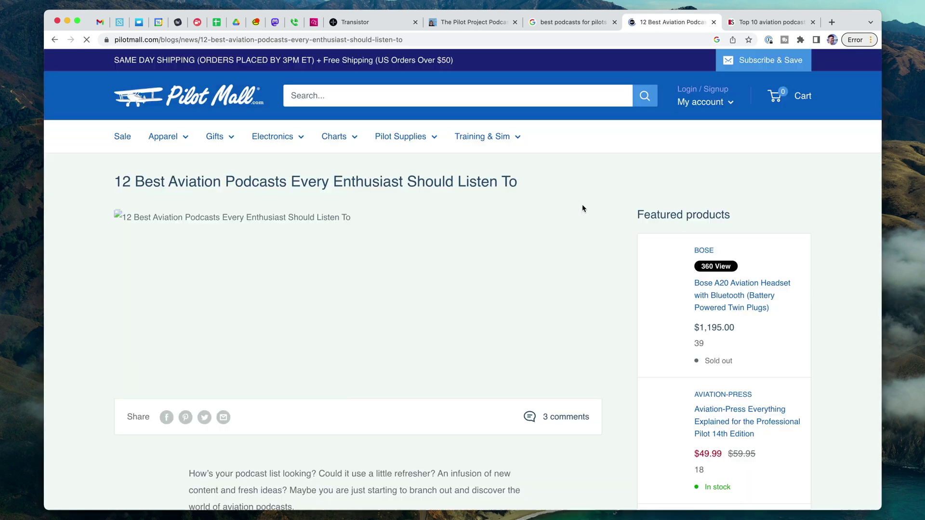
scroll(578, 270, down, 5)
scroll(513, 368, down, 10)
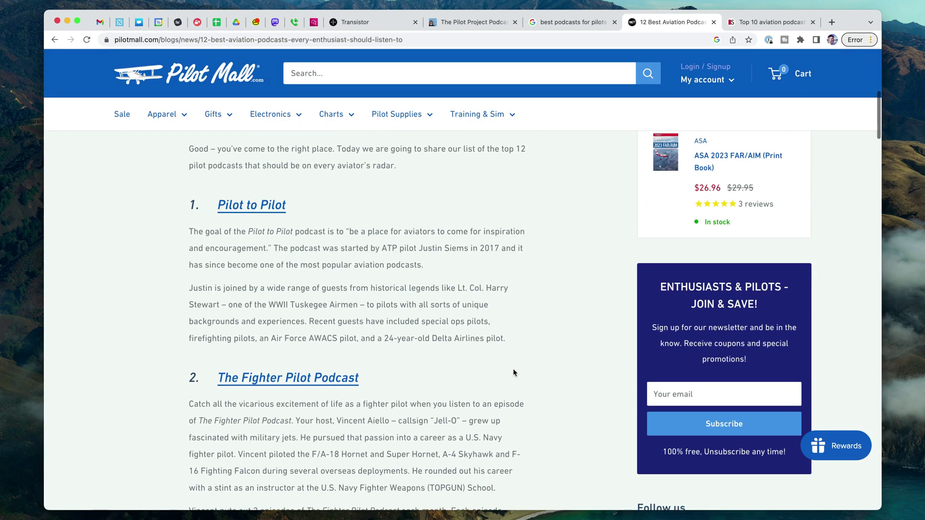
scroll(425, 417, down, 20)
scroll(428, 419, down, 20)
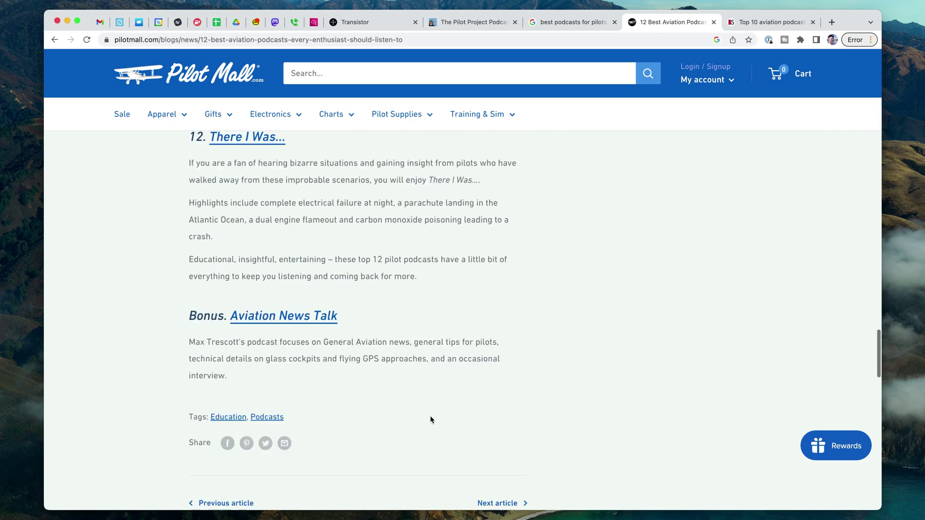
scroll(429, 419, up, 4)
scroll(312, 305, up, 5)
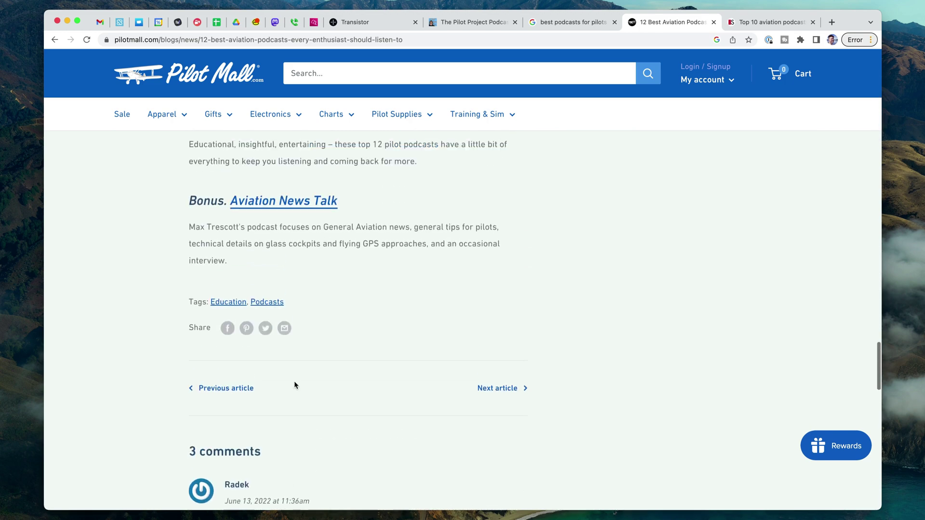
scroll(363, 346, up, 20)
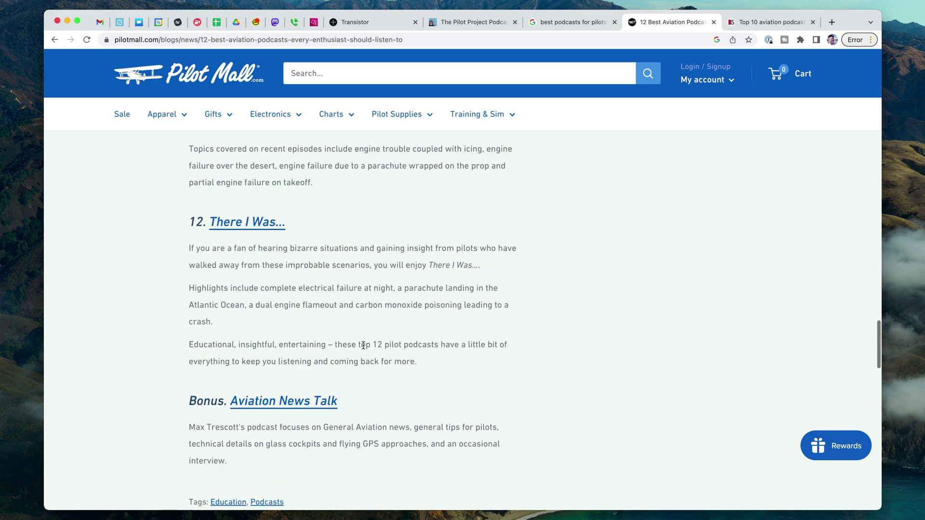
scroll(399, 330, up, 20)
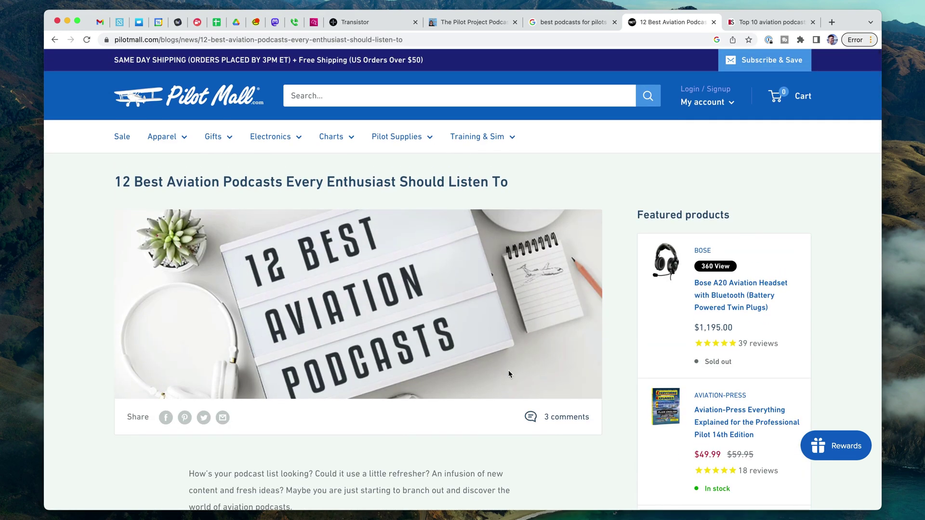
Step: Close the newsletter popup, scroll down to the comments, then return to the Google results
scroll(511, 400, down, 12)
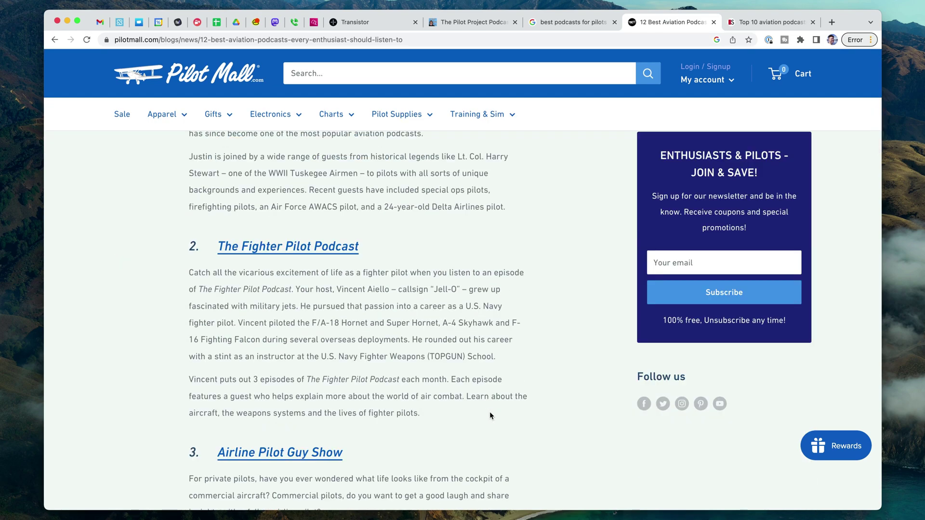
scroll(491, 416, down, 20)
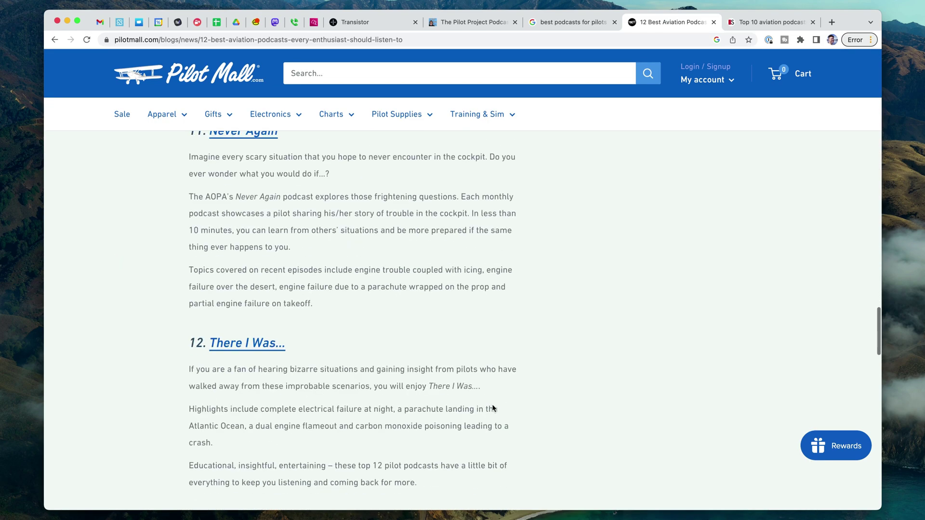
scroll(493, 409, down, 2)
click(565, 173)
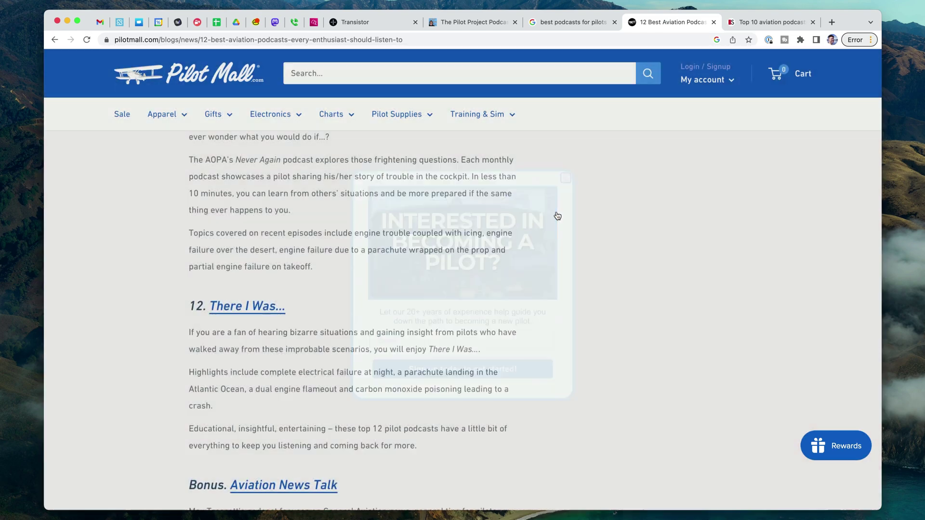
scroll(586, 335, down, 15)
scroll(587, 336, down, 2)
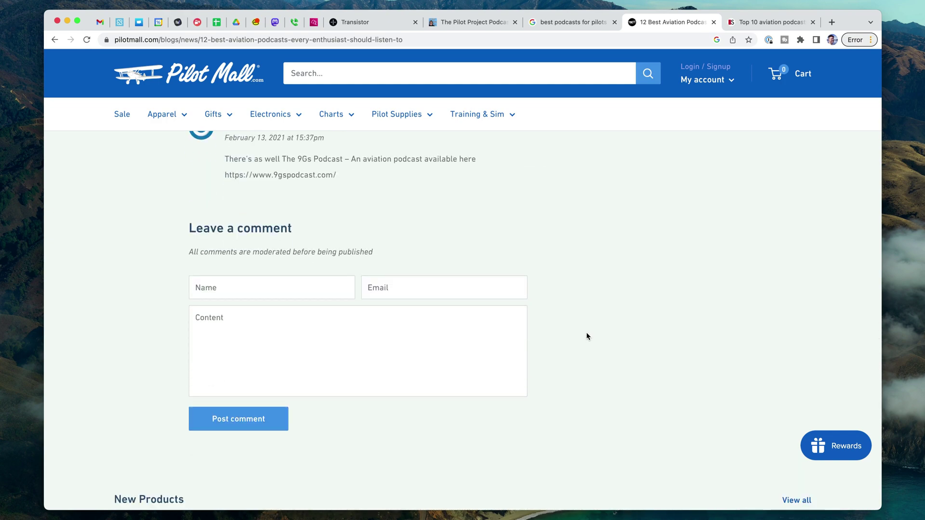
scroll(586, 335, down, 5)
scroll(549, 231, up, 10)
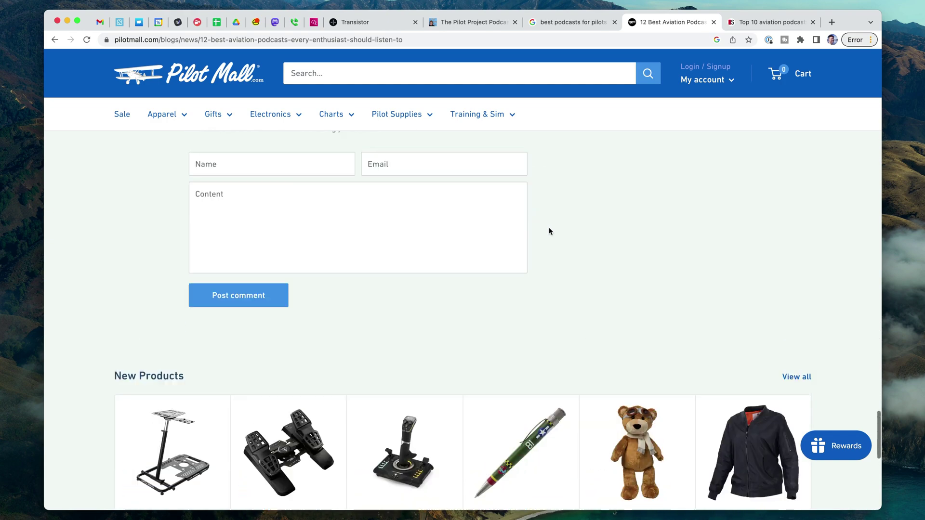
click(590, 25)
scroll(406, 385, down, 5)
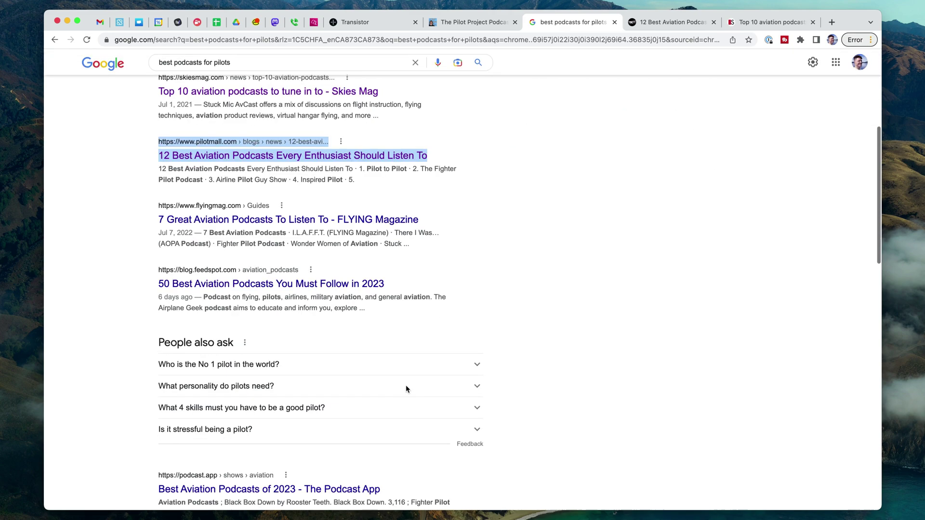
Step: Open FLYING Magazine's '7 Great Aviation Podcasts To Listen To' result in a new tab
right_click(305, 171)
click(327, 180)
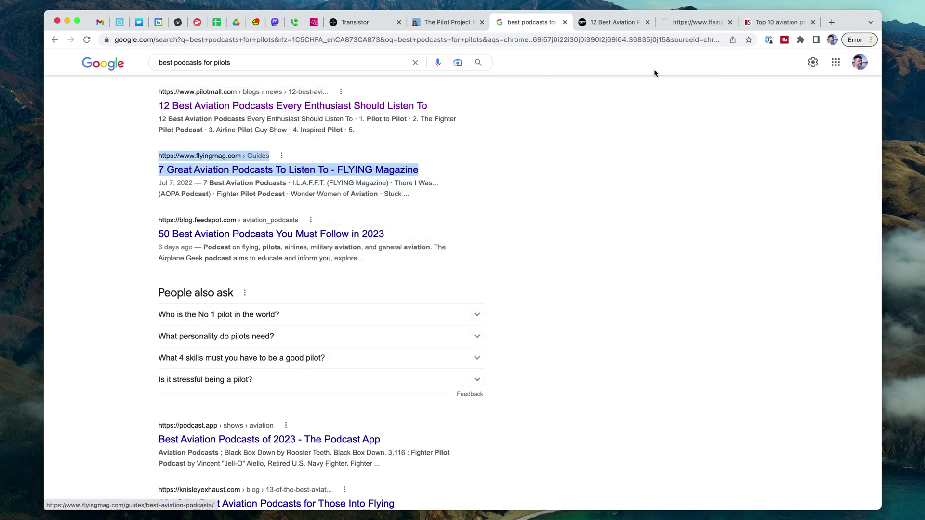
click(697, 25)
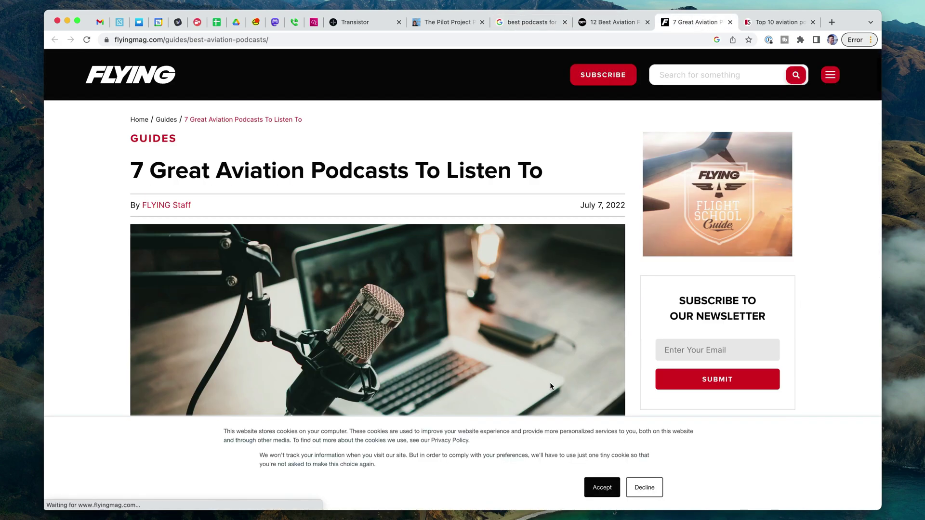
Step: Clear the cookie notice and Pilot Institute ad, skim the list, and return to The Pilot Project Podcast
click(602, 488)
scroll(477, 320, down, 7)
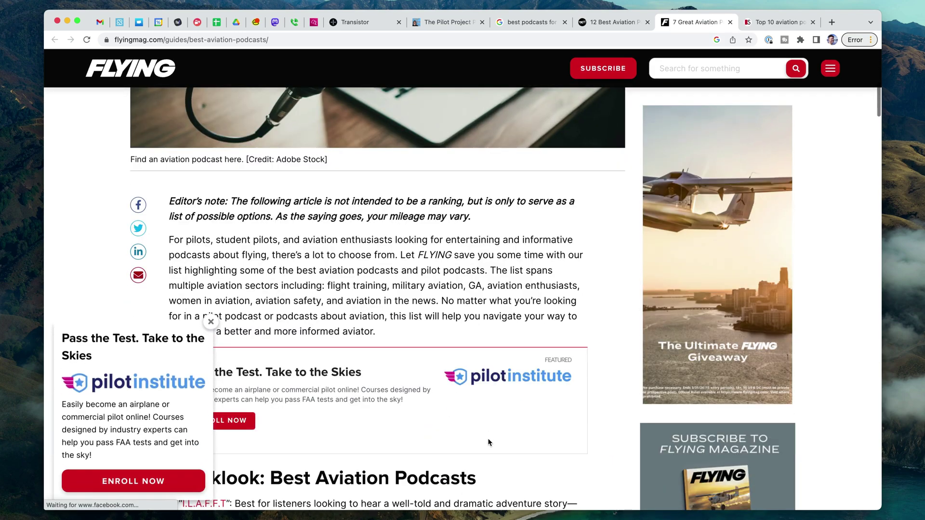
click(211, 322)
scroll(553, 343, down, 9)
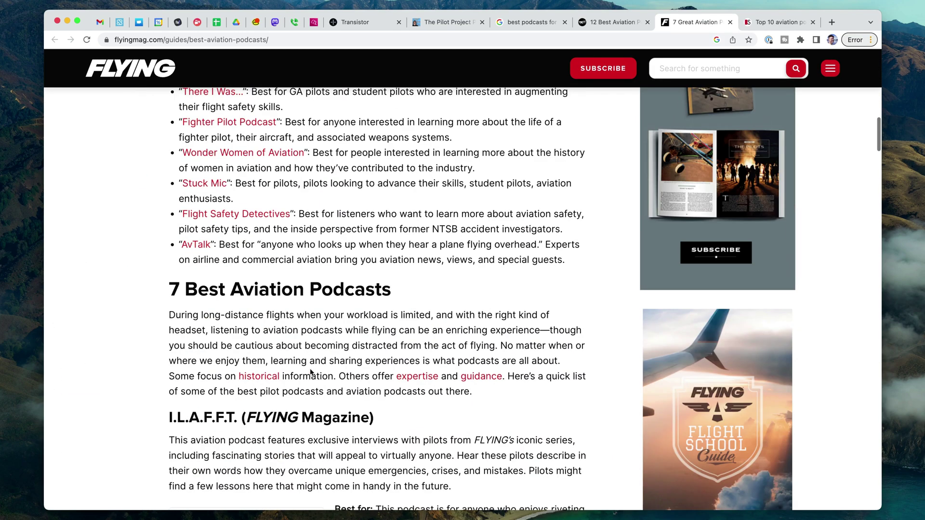
click(448, 21)
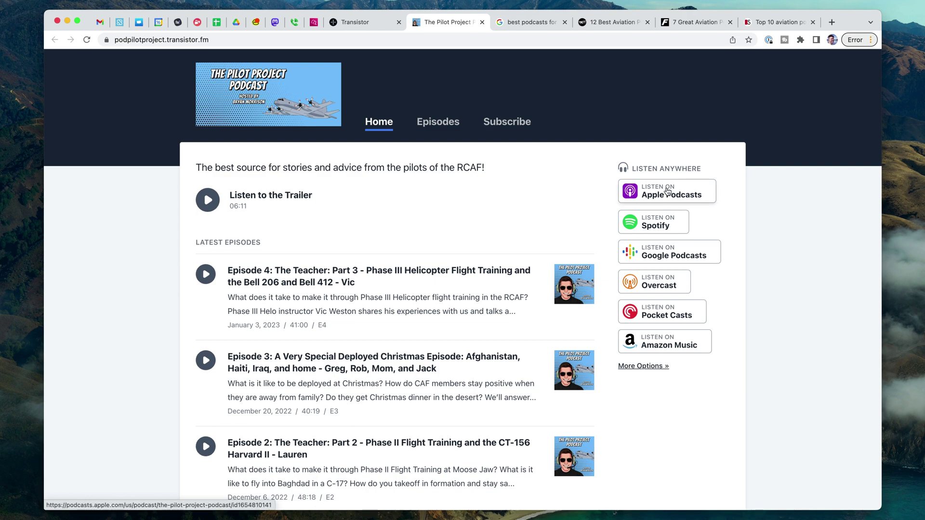
Step: Skim The Pilot Project Podcast home page, then go back to the Google results
scroll(337, 299, down, 3)
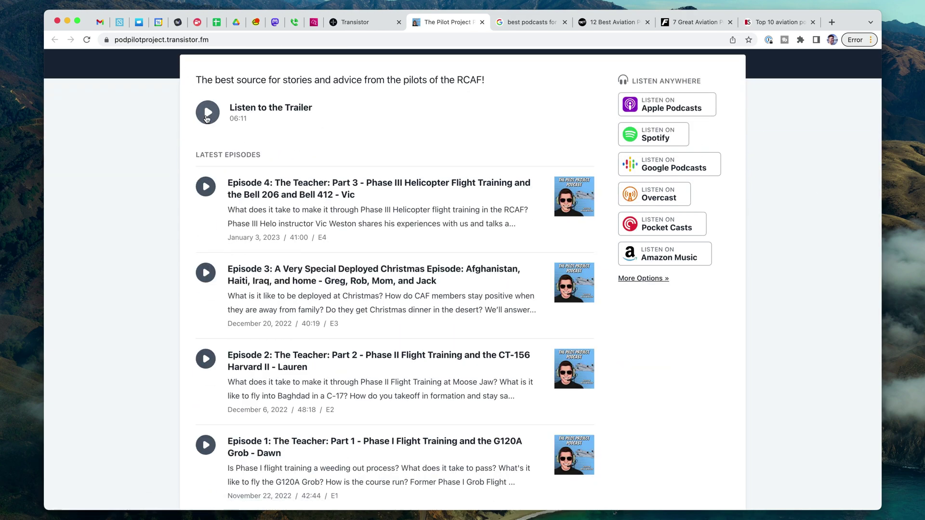
scroll(207, 120, down, 10)
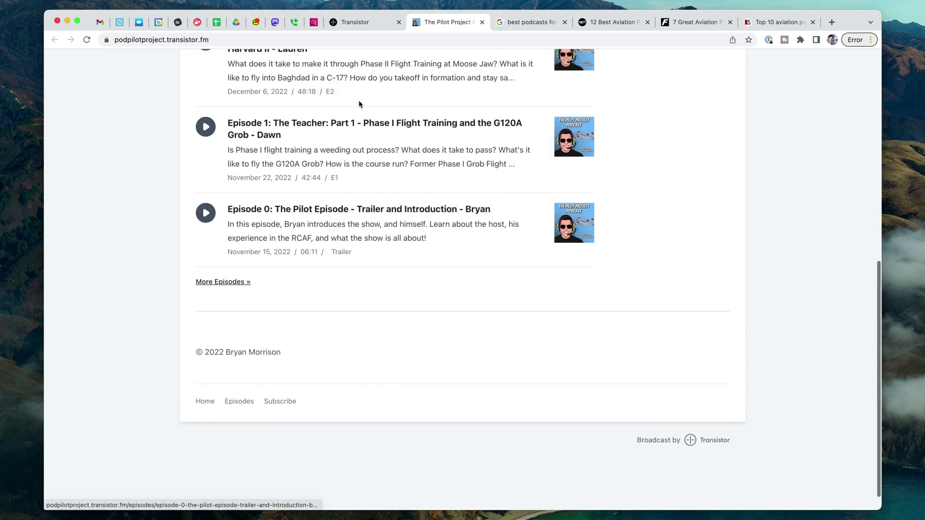
scroll(381, 366, up, 15)
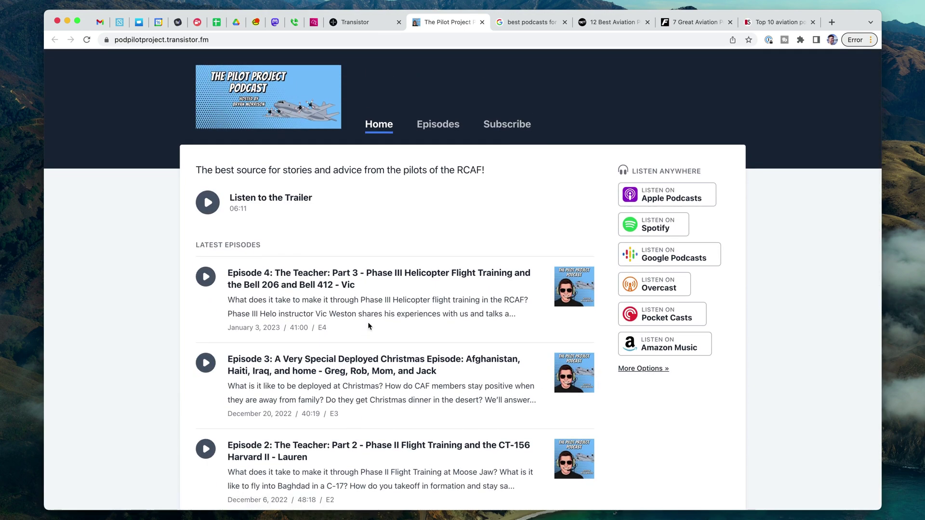
click(506, 23)
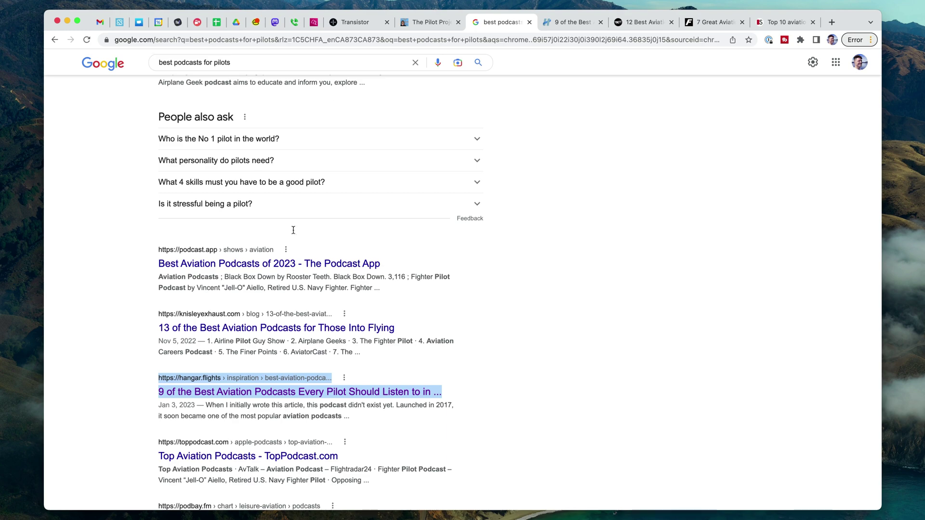
Step: Add hangar.flights' '9 of the Best Aviation Podcasts' tab, then reread the podcast's homepage tagline
scroll(292, 159, up, 10)
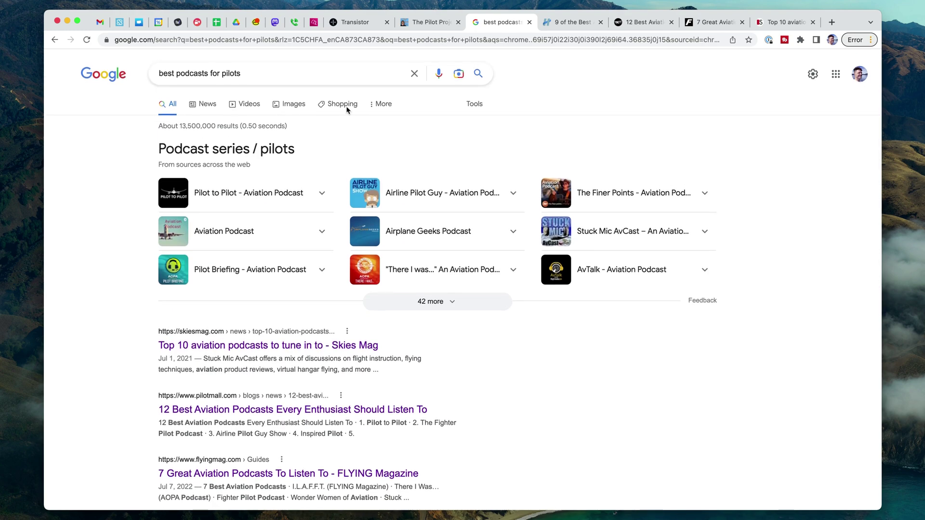
scroll(454, 290, down, 3)
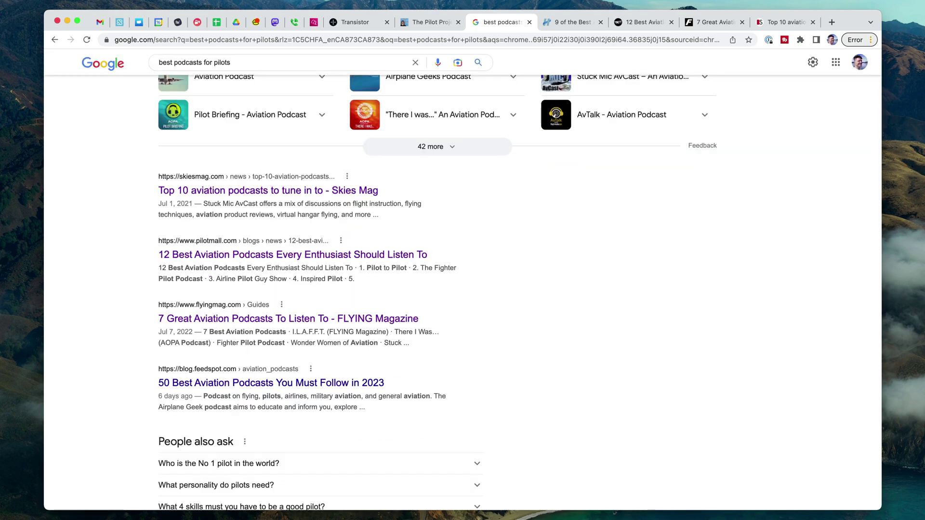
click(414, 23)
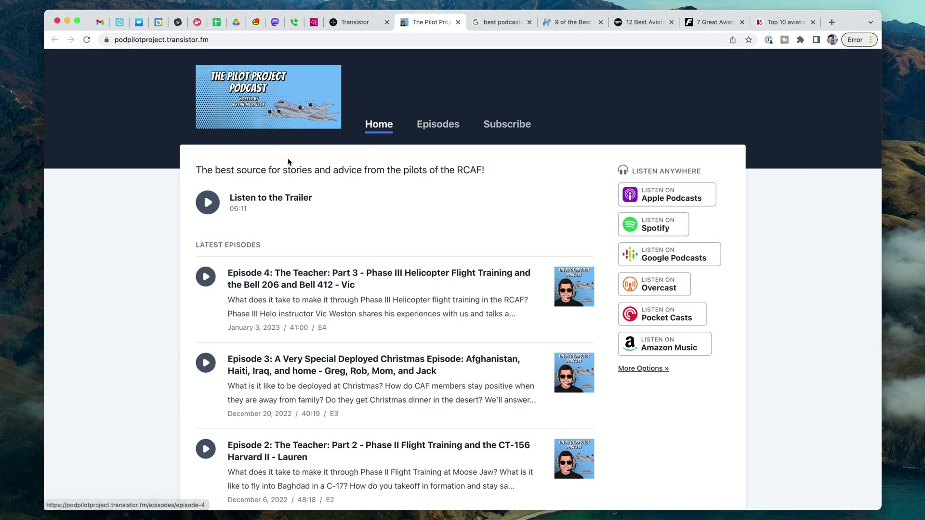
drag(202, 170, 480, 166)
click(542, 169)
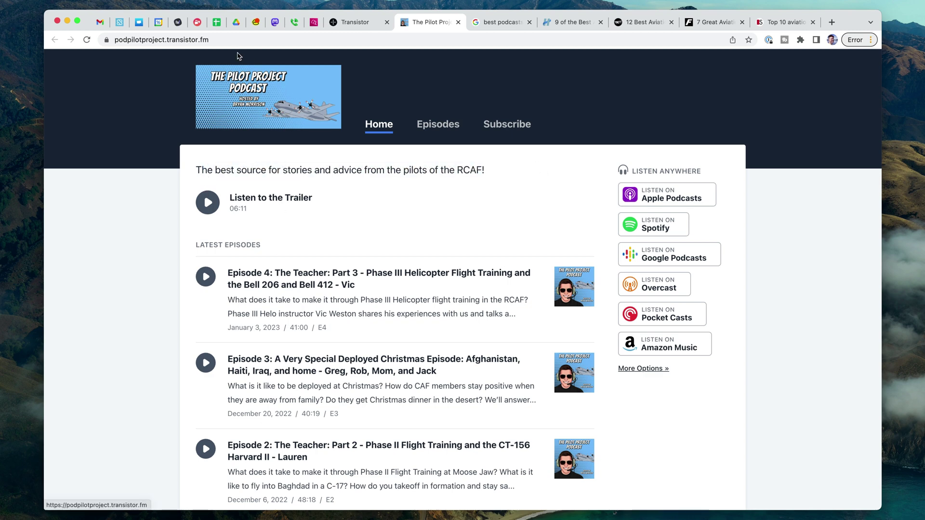
Step: Inspect the podcast logo to reveal its alt text 'The Pilot Project Podcast', then close DevTools
right_click(244, 72)
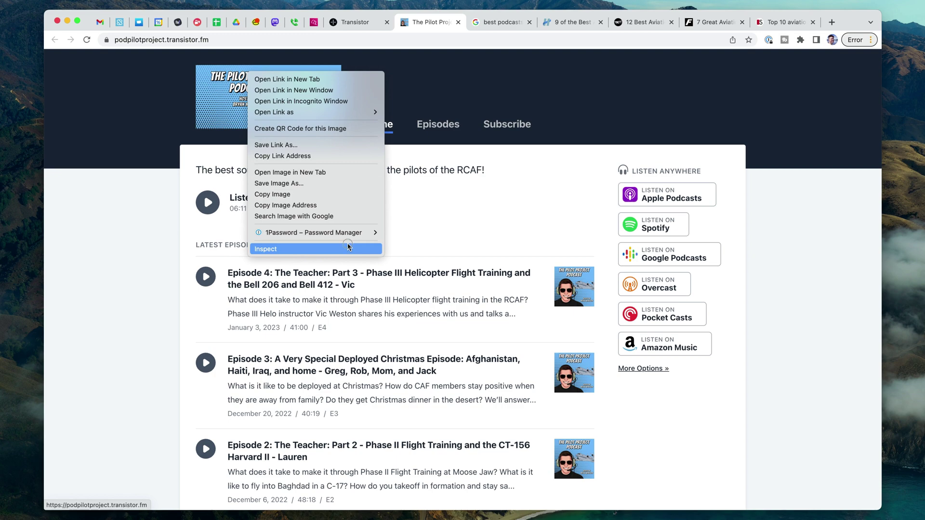
click(270, 258)
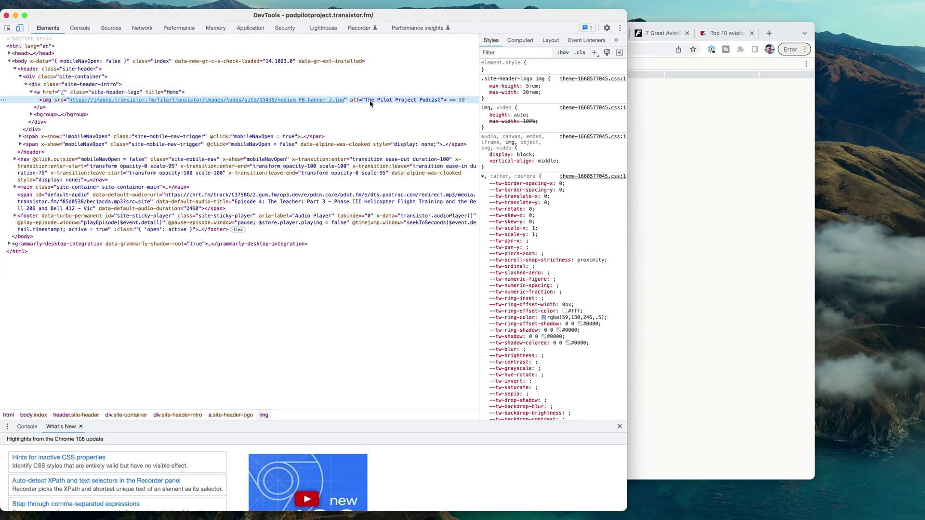
click(6, 15)
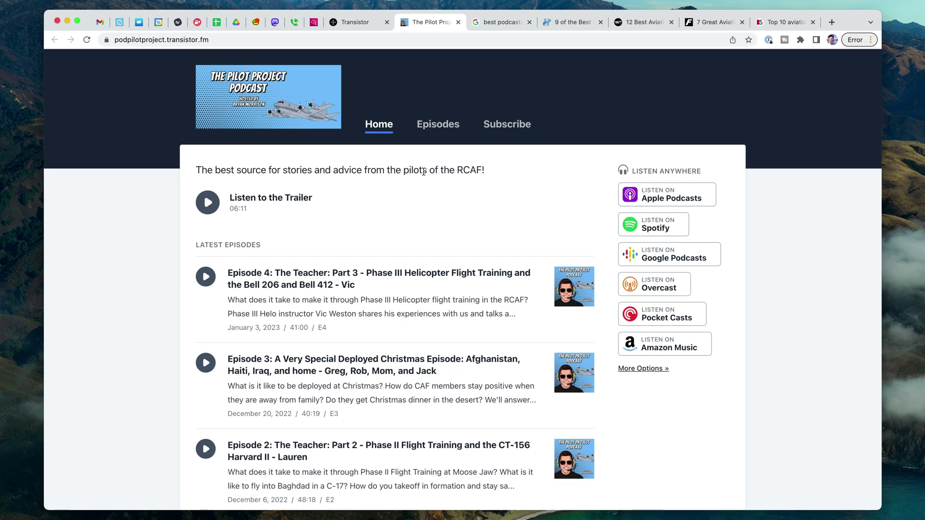
Step: Highlight the site tagline, then open the show's Apple Podcasts page from its badge
drag(501, 173, 163, 172)
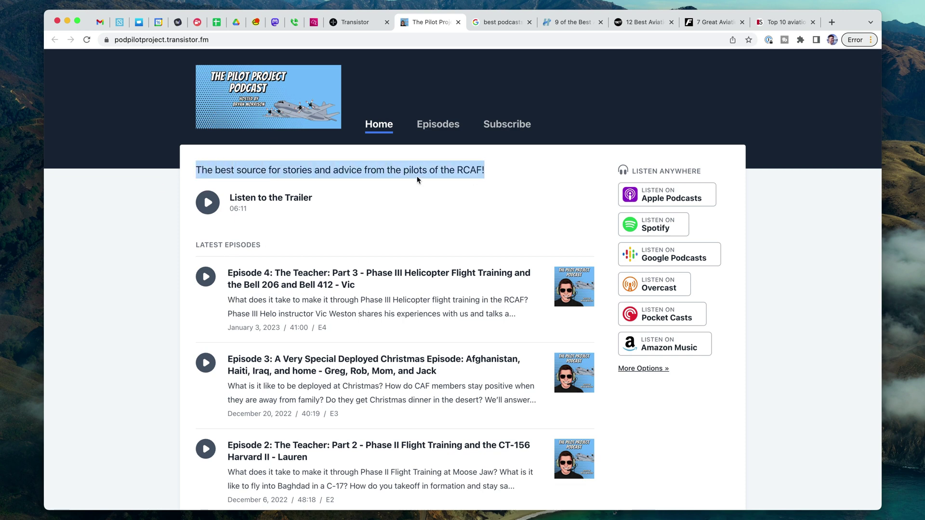
click(431, 176)
drag(508, 171, 310, 172)
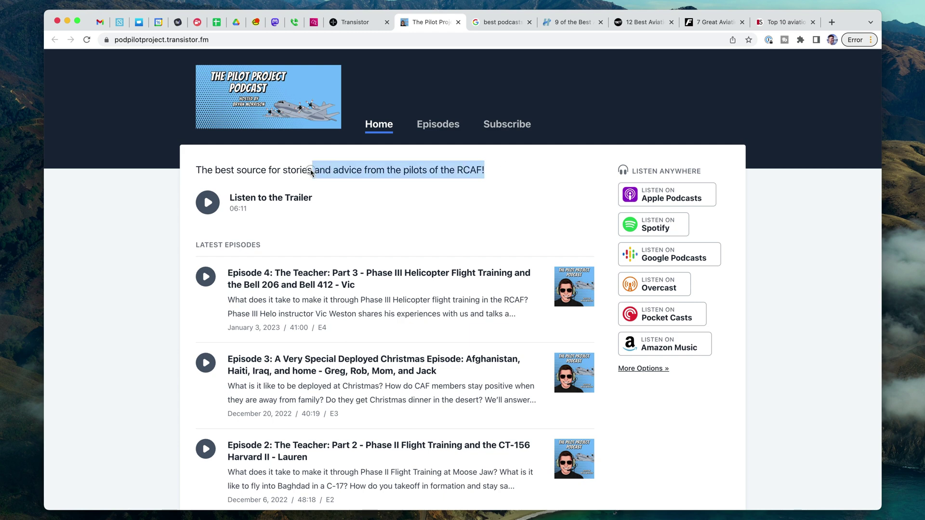
right_click(641, 186)
key(Escape)
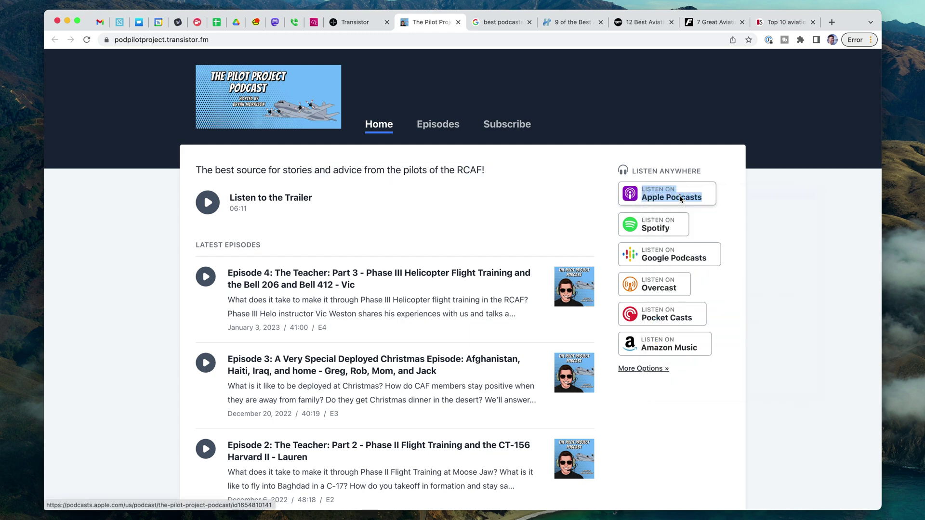
click(680, 196)
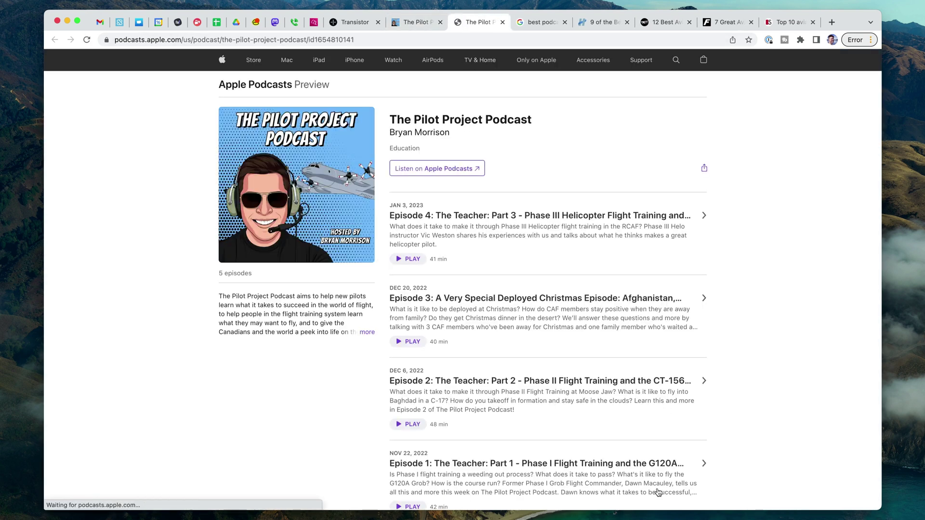
Step: Compare the pilot-podcast results, the show's site and the Apple Podcasts description across tabs
key(ctrl+Tab)
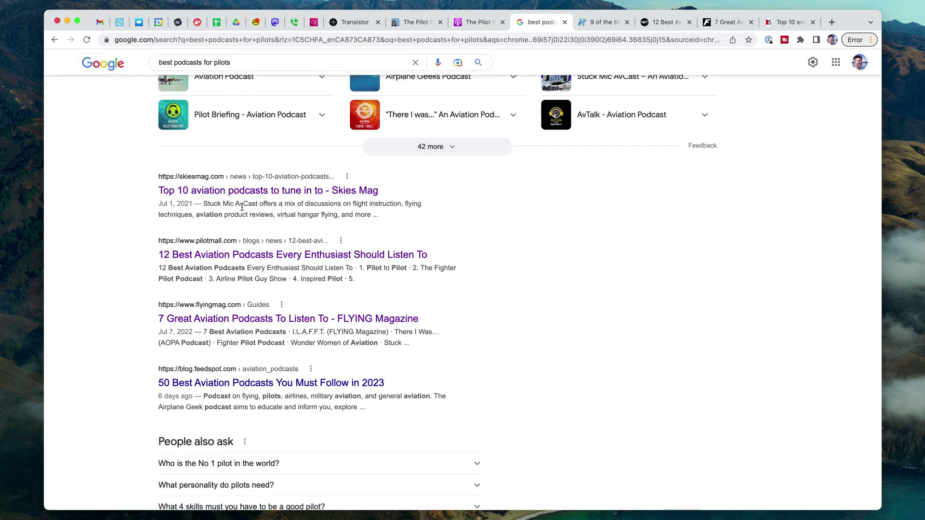
key(ctrl+shift+Tab)
key(ctrl+shift+Tab)
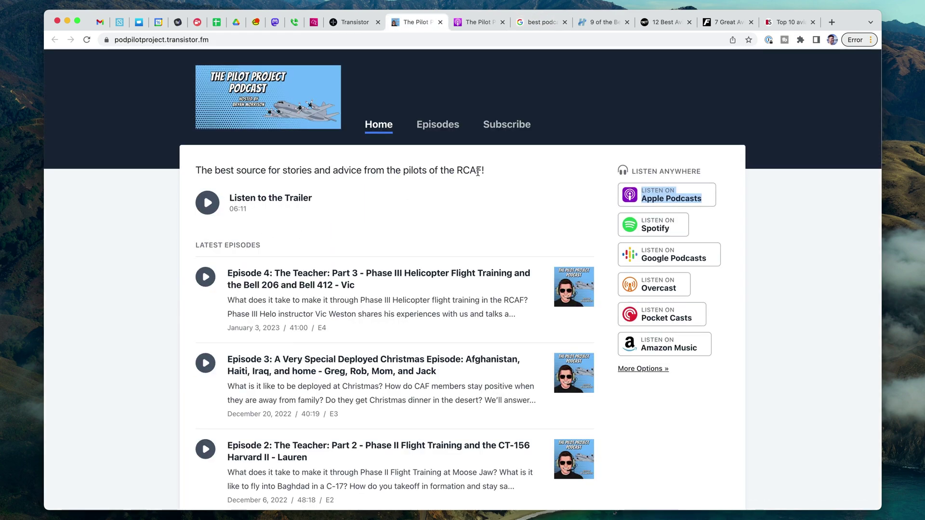
click(477, 21)
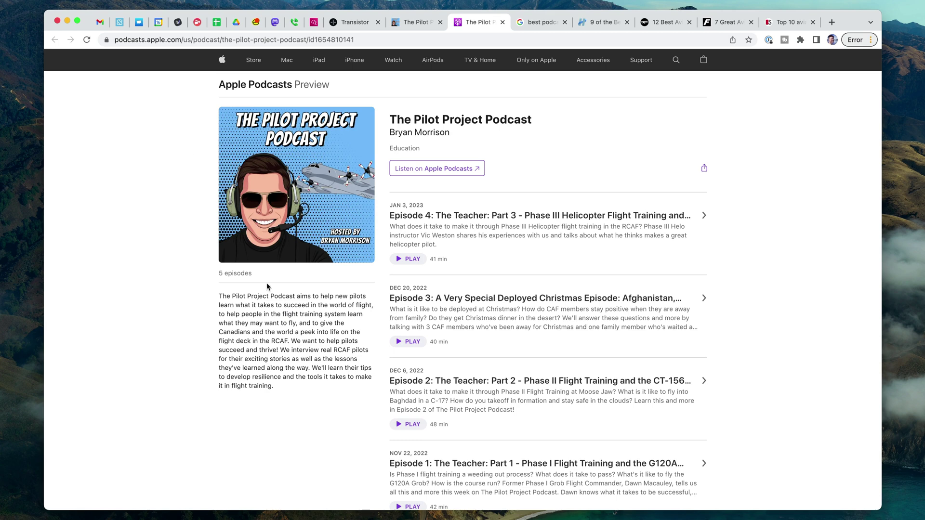
scroll(247, 299, down, 2)
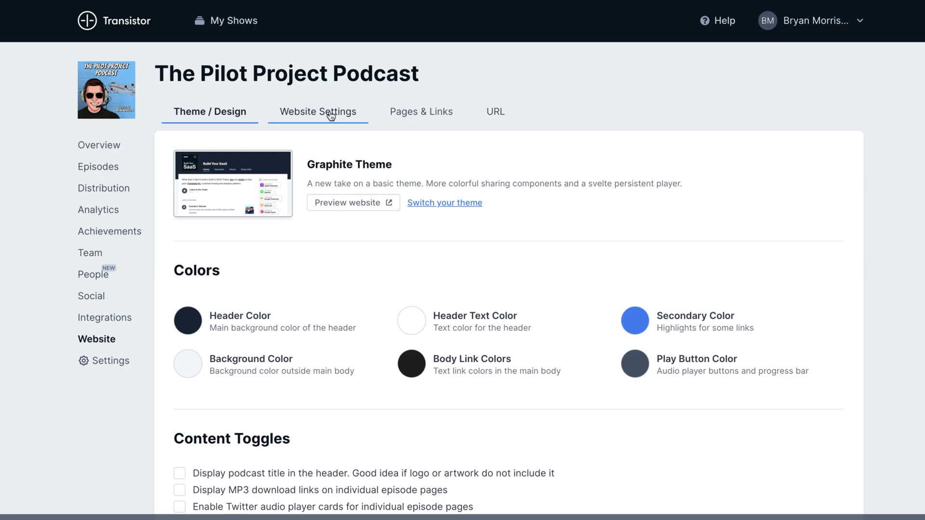
Step: Add a bold 'The Pilot Project Podcast' heading line above the Site Intro Text
click(329, 113)
click(480, 393)
key(Return)
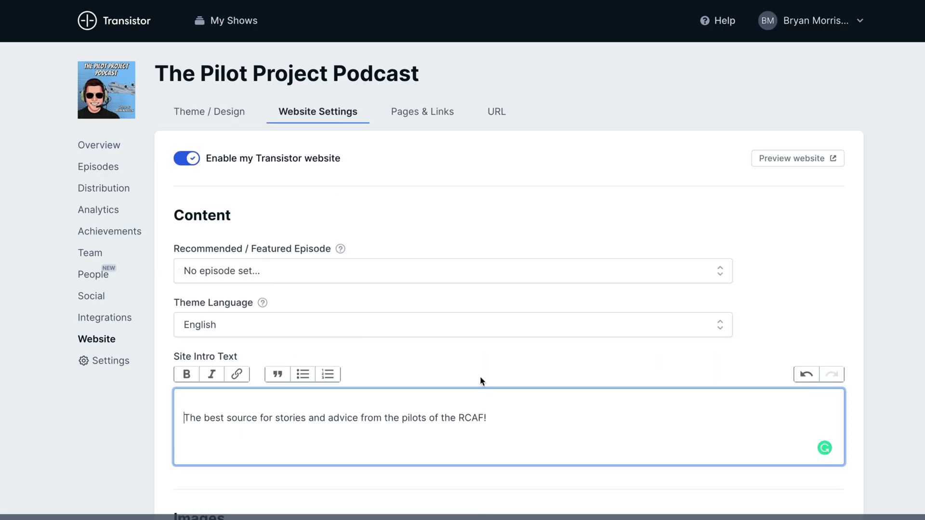
key(Up)
key(ctrl+b)
text(he Pilot P)
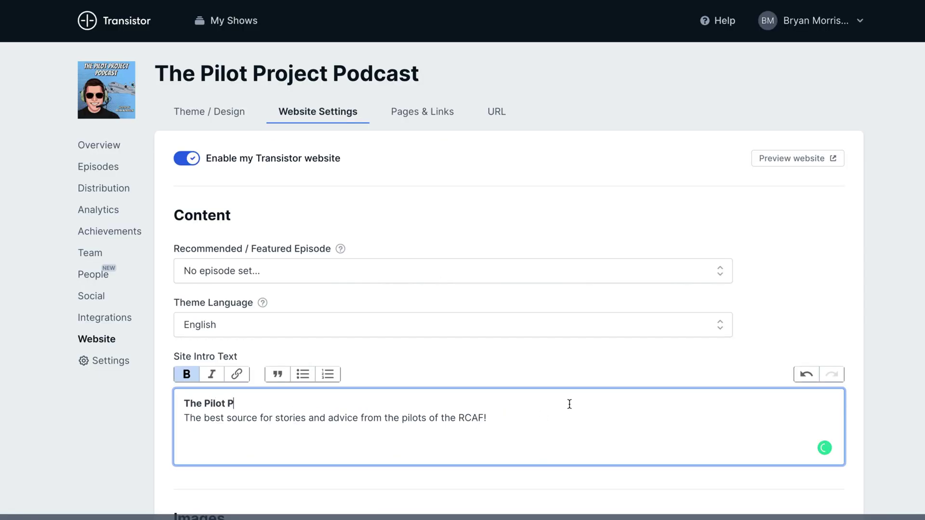
text(roject Podcast)
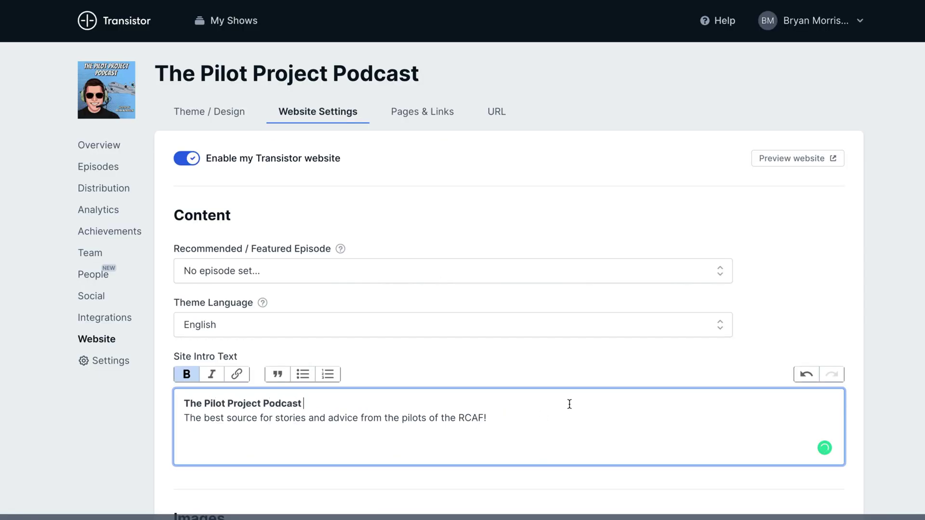
Step: Insert 'aviation' before 'stories' in the intro tagline
scroll(344, 225, down, 4)
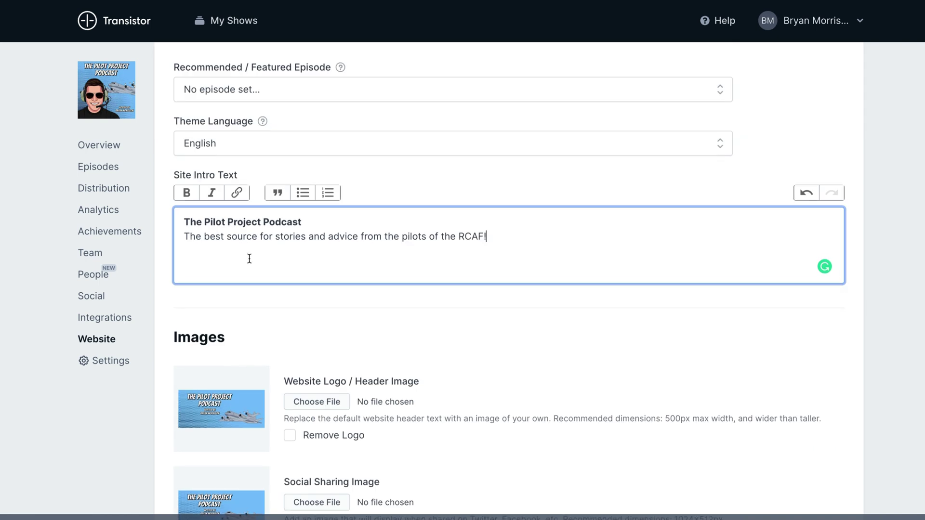
scroll(250, 259, up, 1)
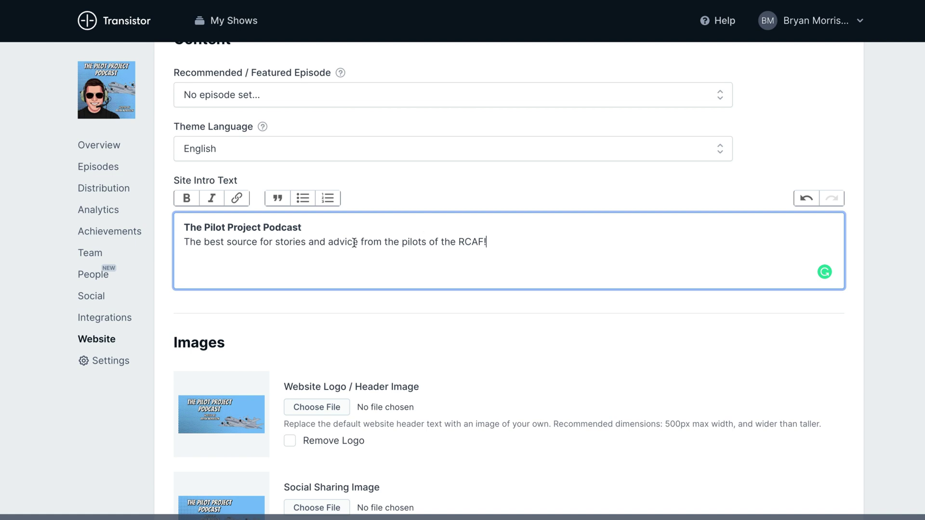
text(avua)
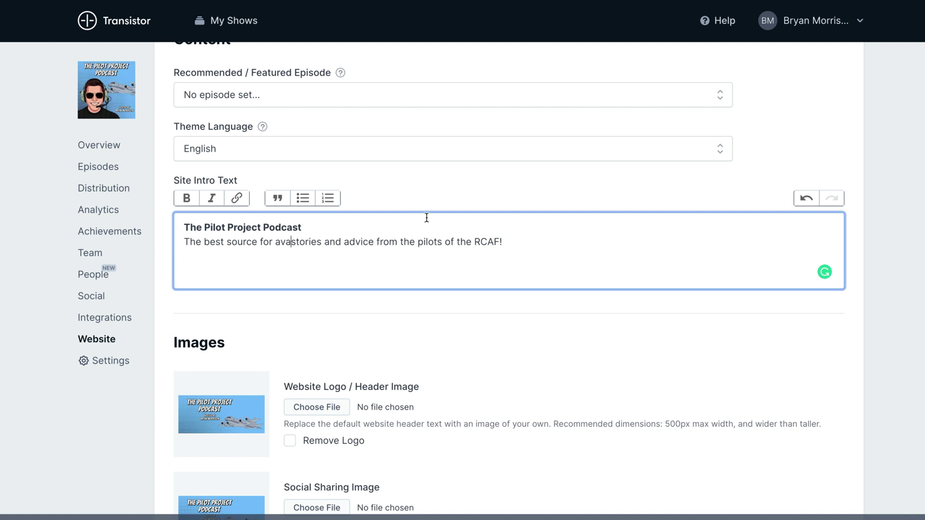
key(BackSpace)
key(BackSpace)
text(iation)
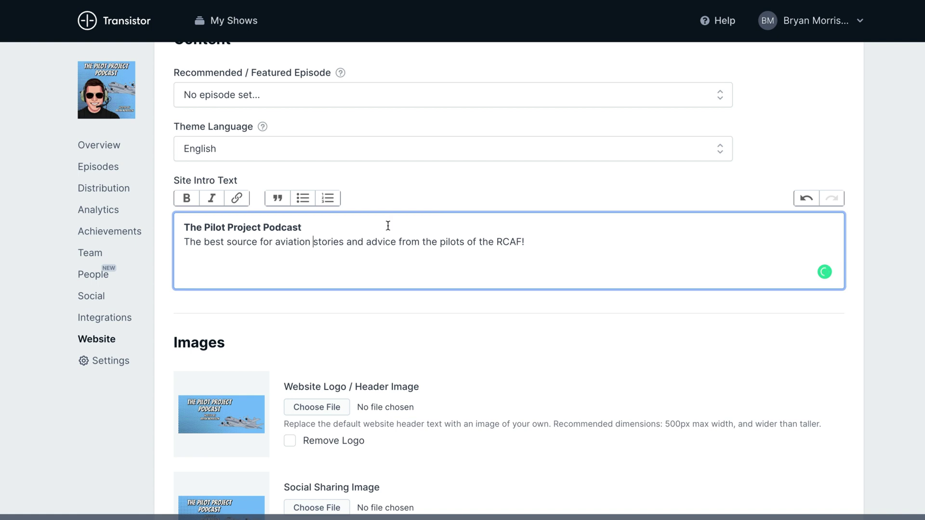
Step: Highlight 'RCAF!' at the end of the tagline and review the full intro text
drag(497, 249, 520, 247)
click(533, 227)
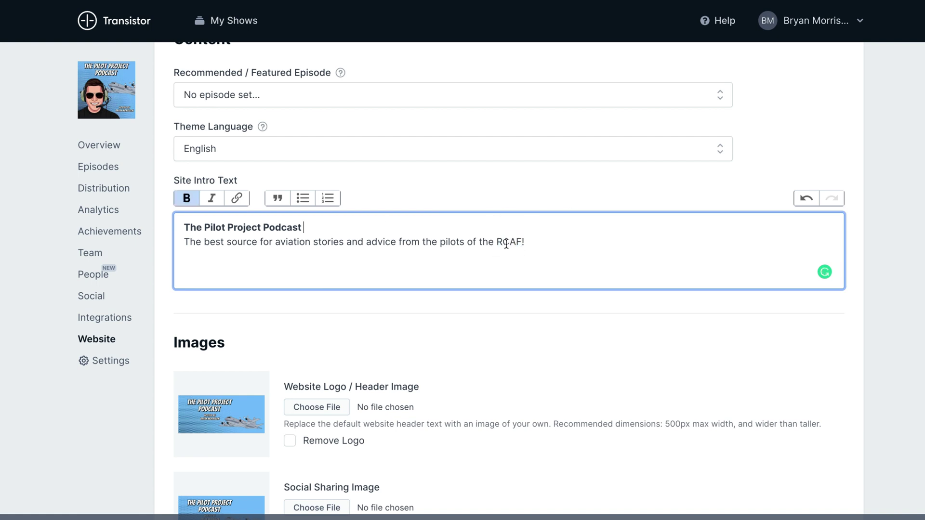
click(497, 242)
drag(499, 242, 521, 241)
click(510, 242)
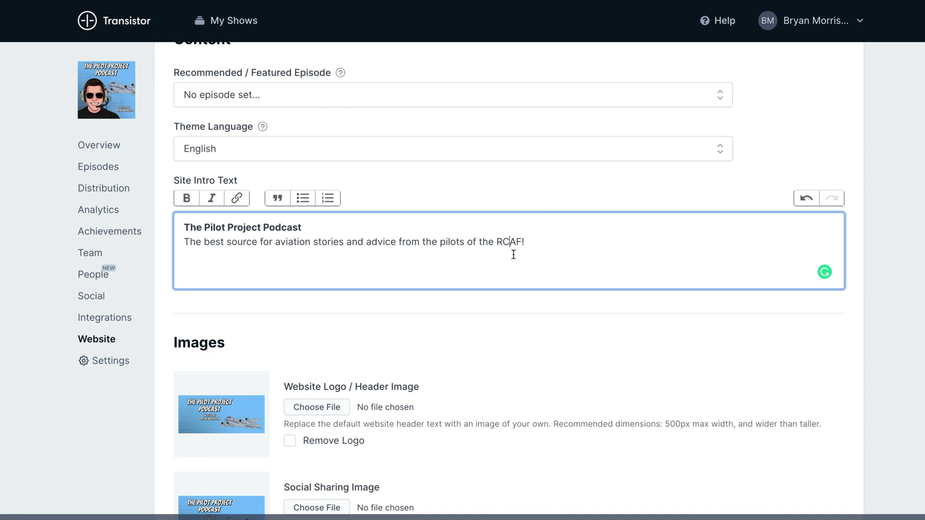
drag(495, 243, 516, 242)
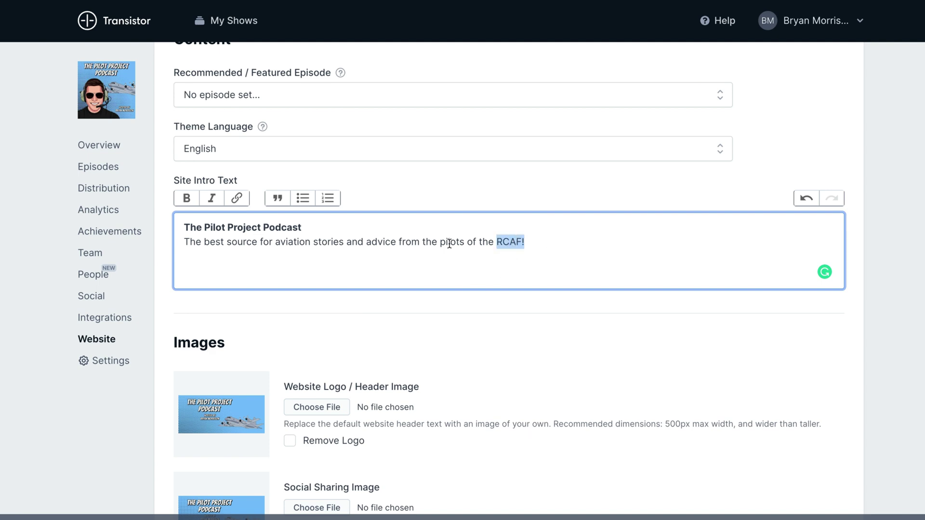
scroll(530, 231, down, 1)
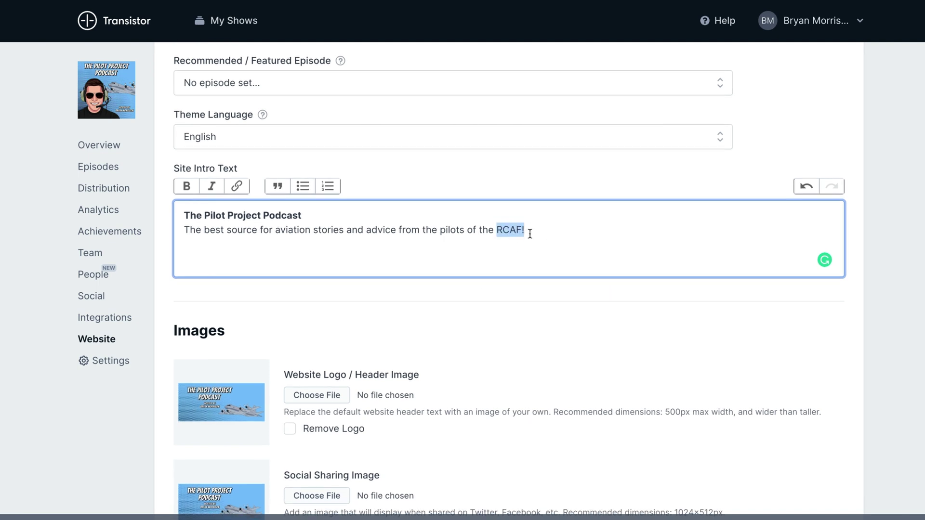
click(530, 233)
drag(496, 233, 534, 230)
click(521, 228)
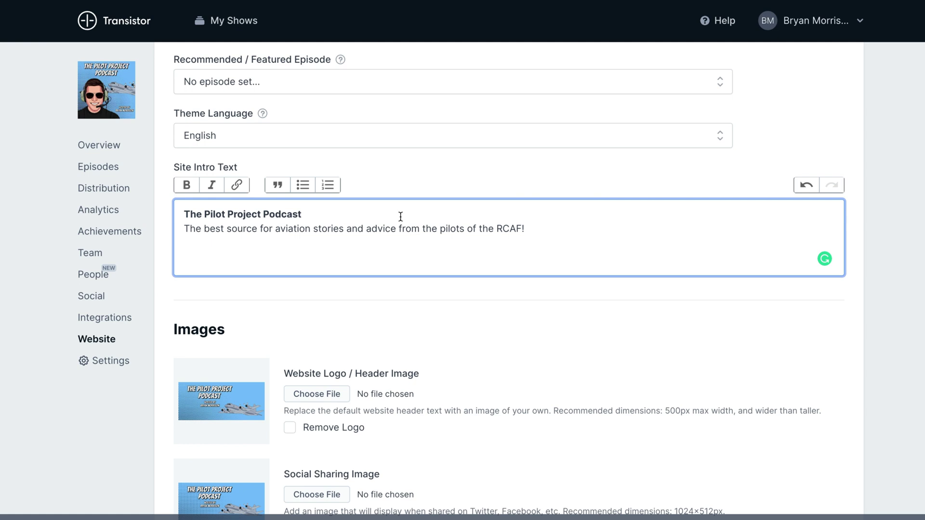
scroll(400, 216, up, 1)
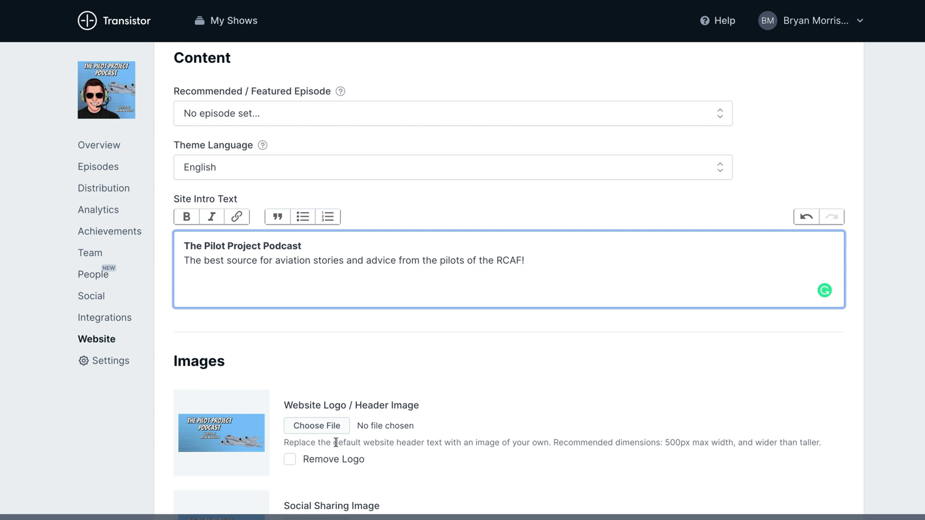
key(ctrl+a)
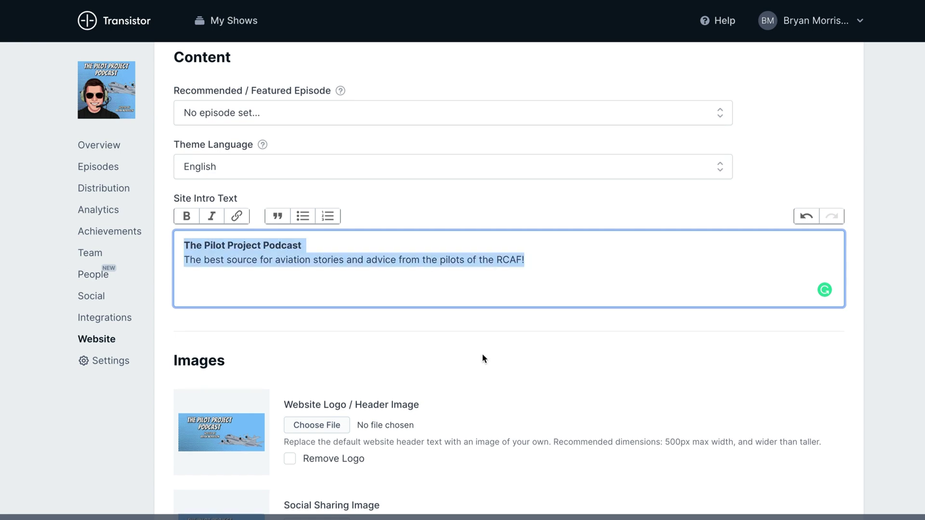
click(618, 270)
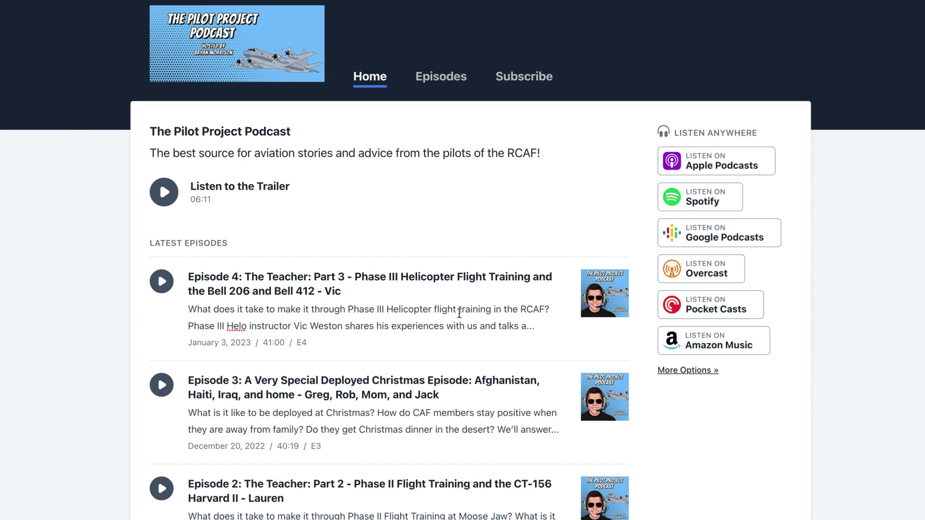
Step: Strip the 'Episode 4:' through 'Episode 0:' prefixes from the five episode titles
scroll(480, 350, down, 1)
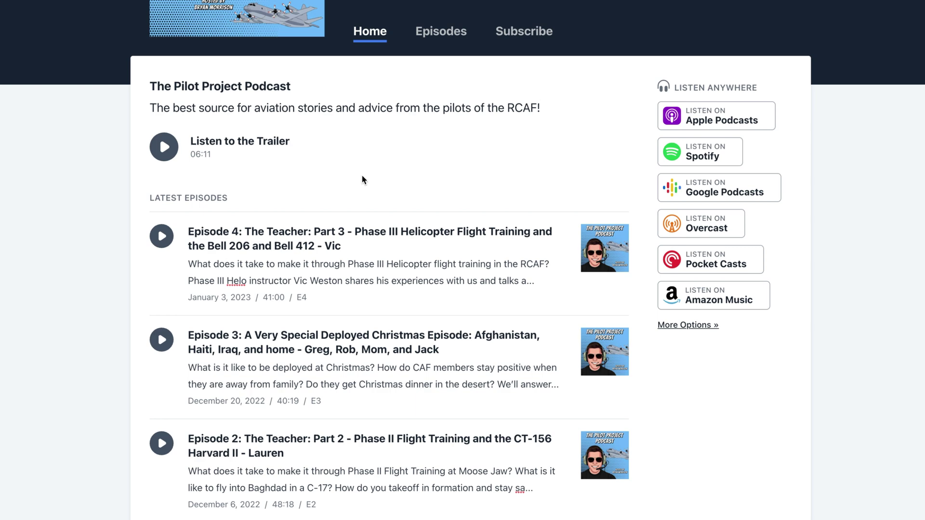
drag(361, 244, 188, 235)
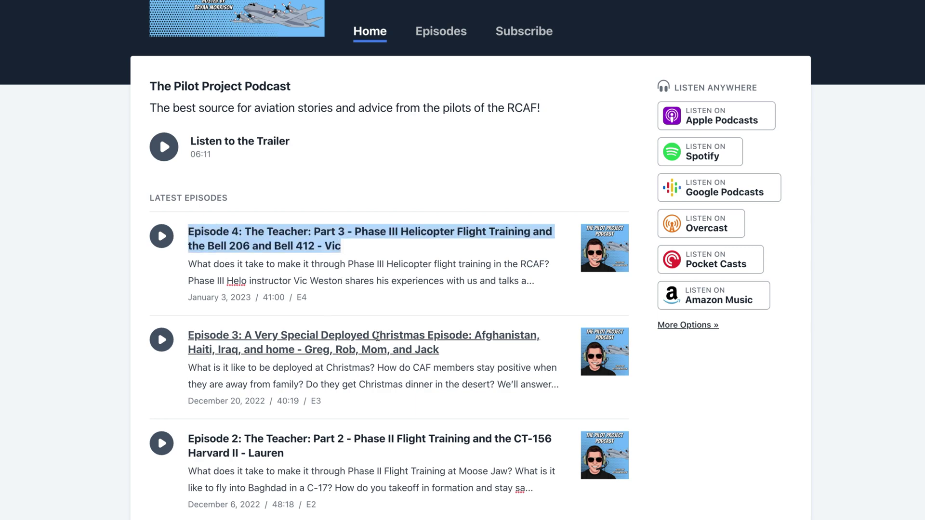
scroll(390, 345, down, 2)
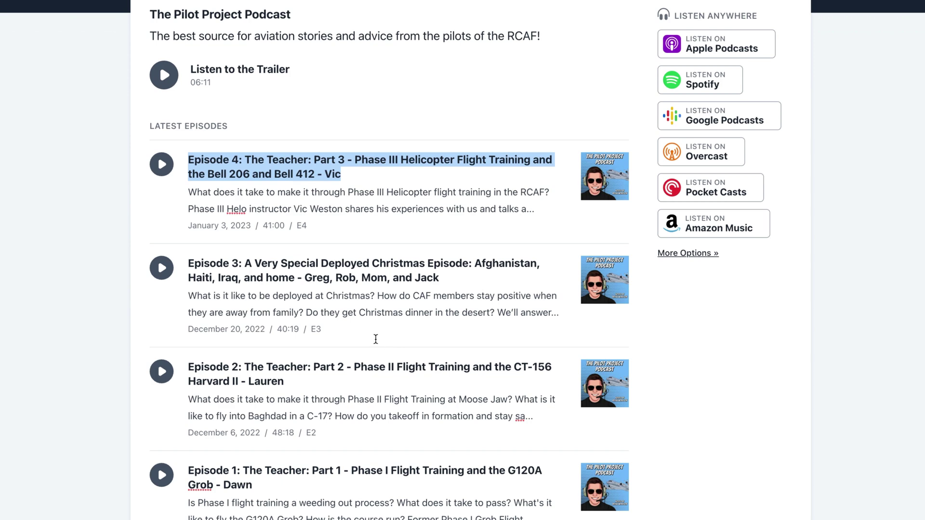
click(255, 164)
drag(244, 160, 183, 158)
key(BackSpace)
scroll(314, 240, down, 4)
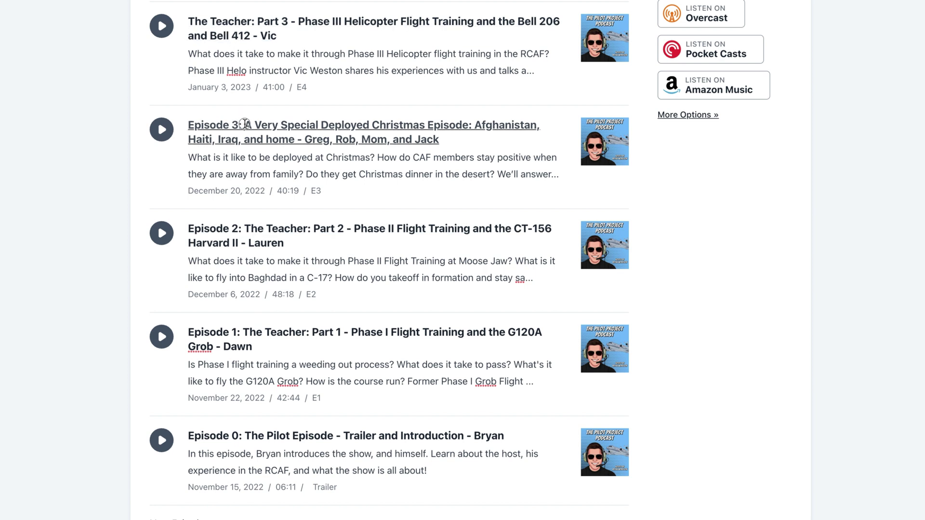
drag(244, 124, 184, 126)
key(BackSpace)
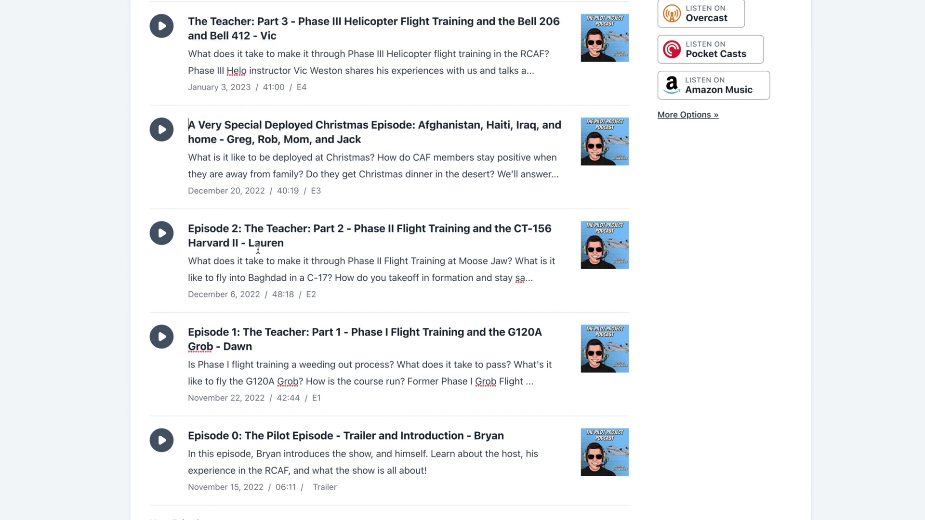
drag(246, 230, 181, 230)
key(BackSpace)
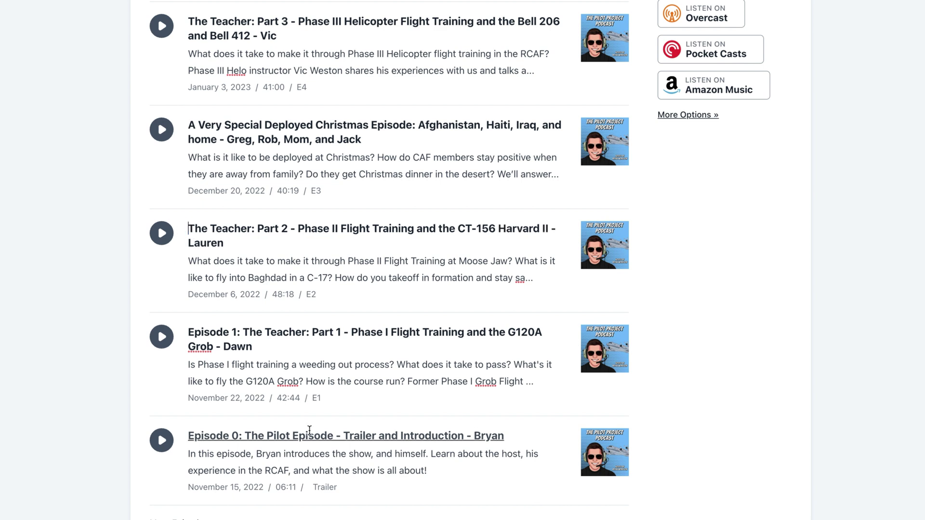
drag(243, 332, 186, 332)
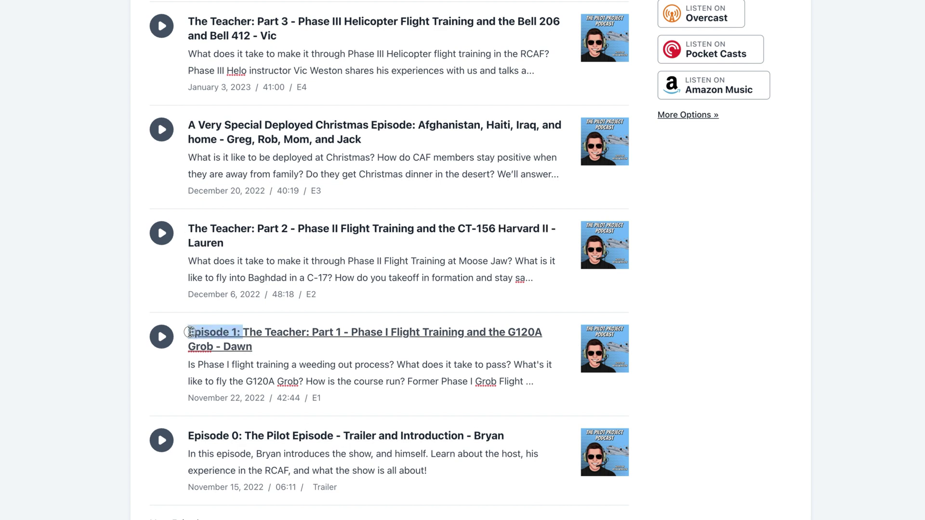
key(BackSpace)
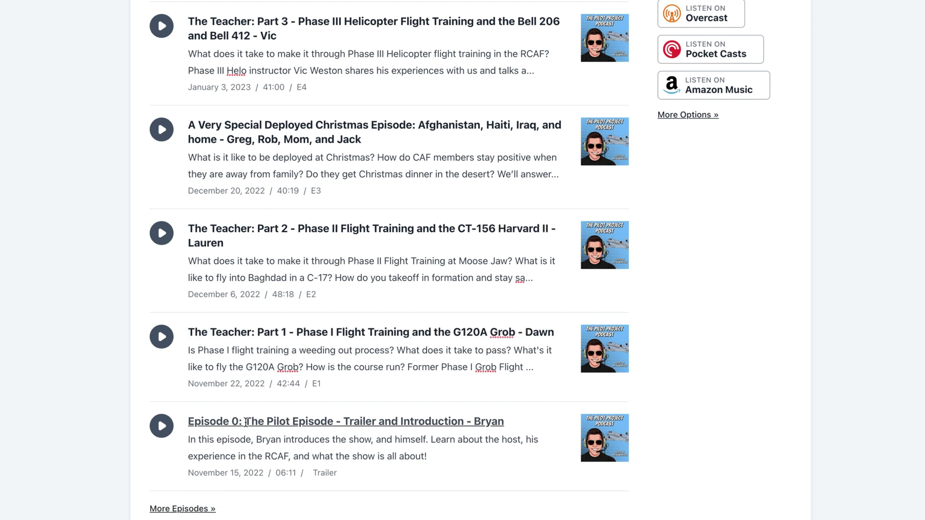
drag(247, 422, 187, 422)
key(BackSpace)
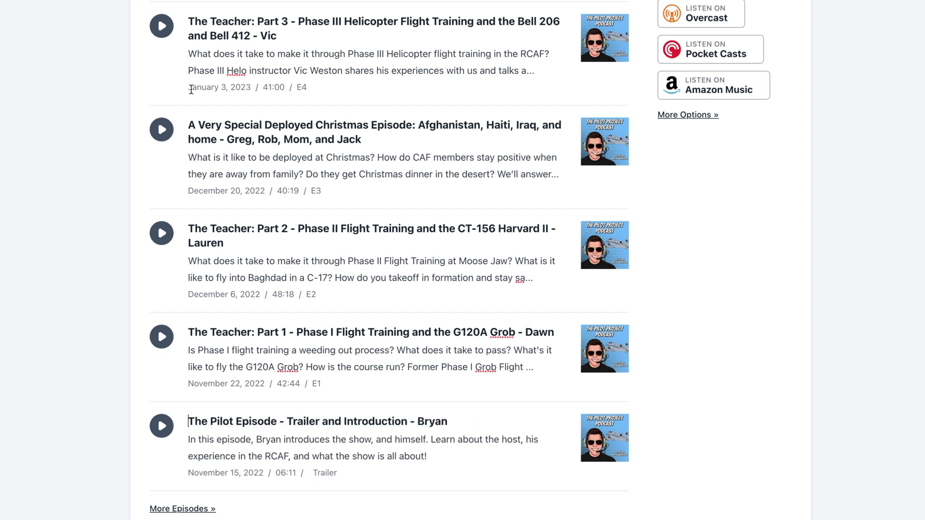
Step: Select the Christmas episode's title text
scroll(240, 63, up, 2)
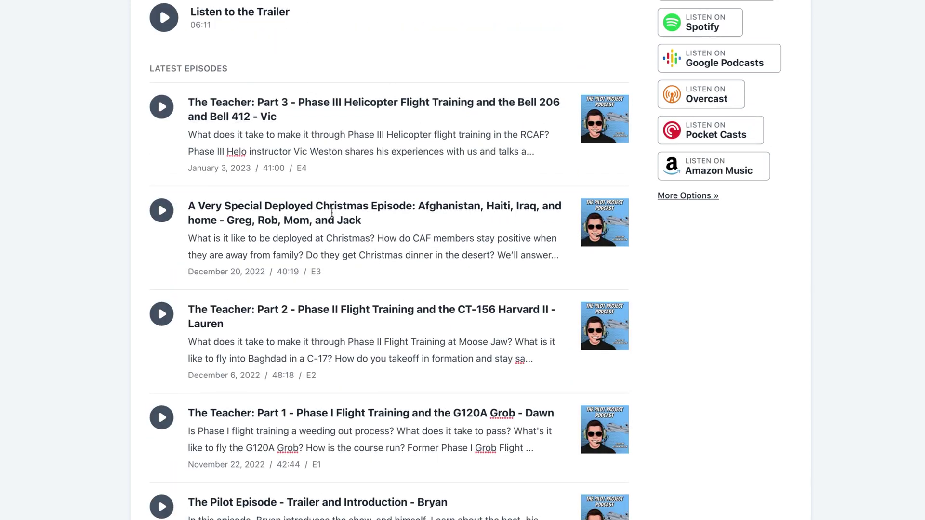
scroll(384, 227, down, 3)
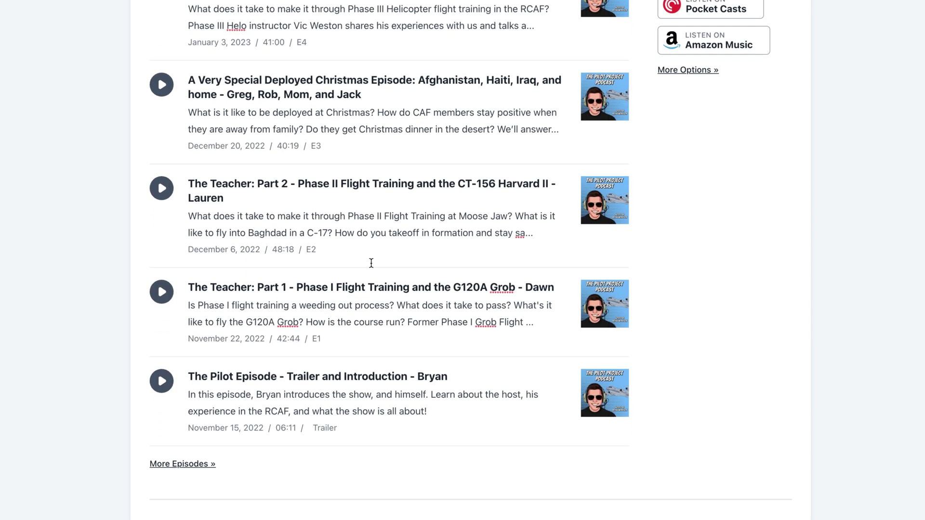
scroll(381, 183, up, 1)
drag(392, 105, 167, 92)
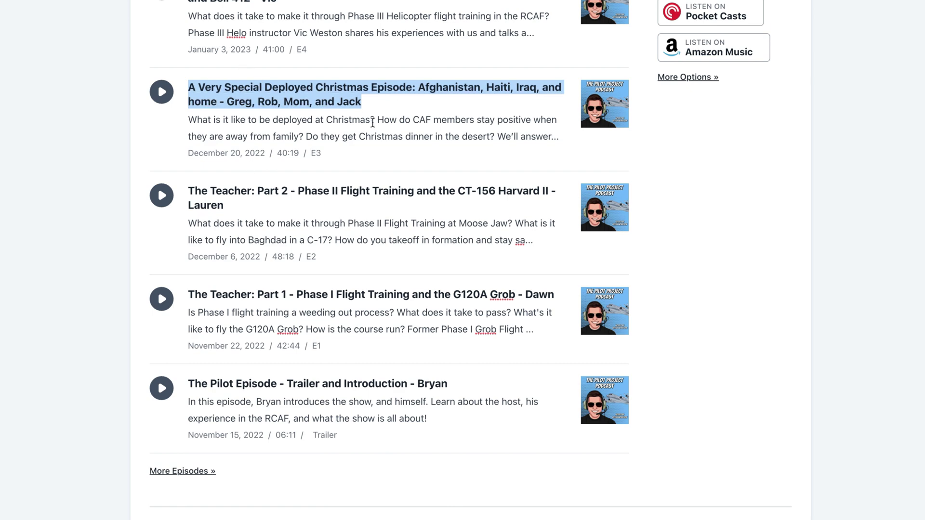
scroll(376, 124, up, 6)
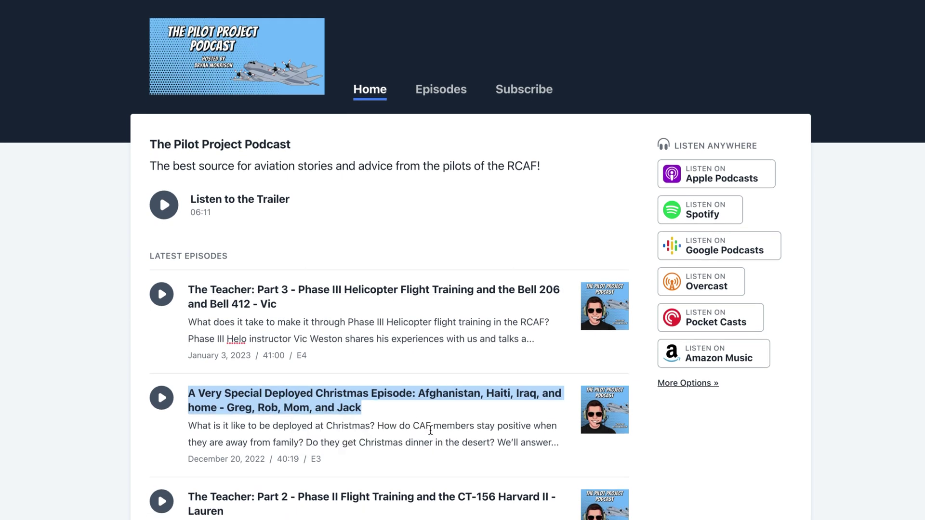
Step: Insert 'aviation stories from' before Afghanistan and delete the guest names ending the Christmas episode title
click(418, 393)
text(aviq)
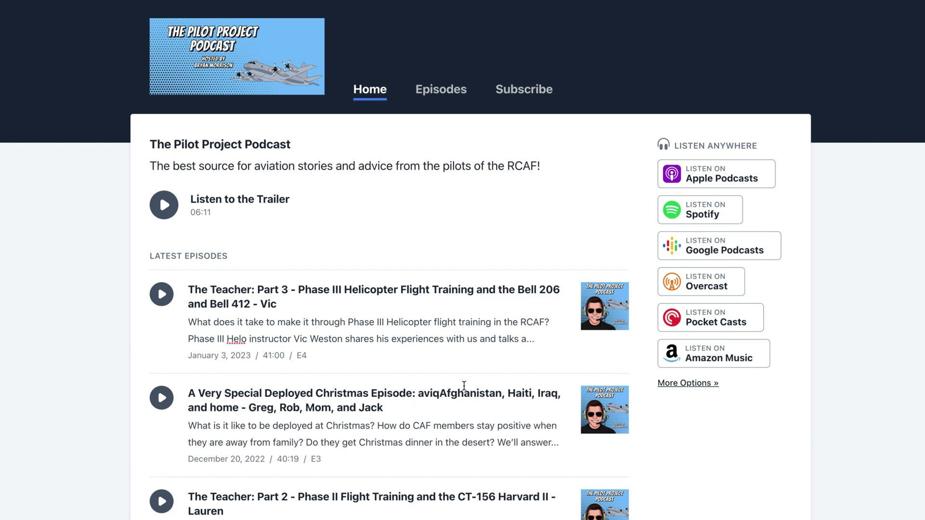
text(tion stories from)
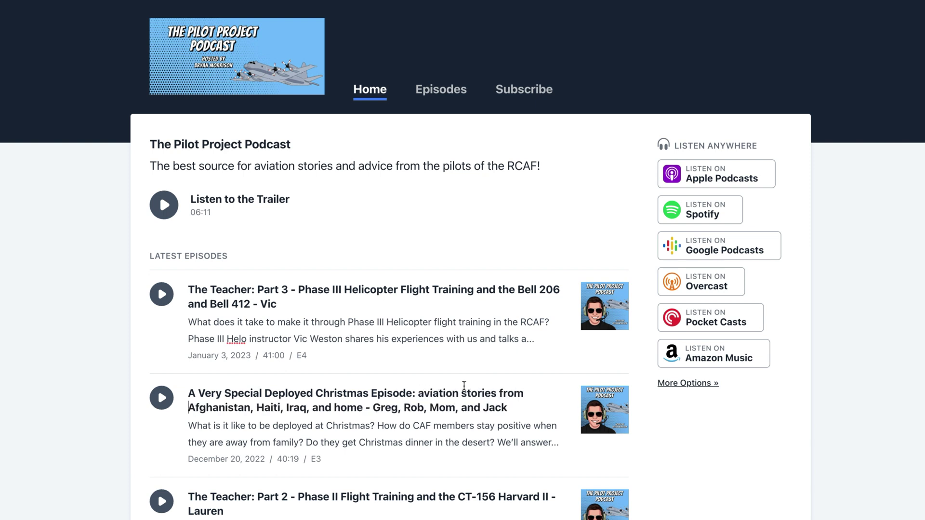
key(End)
key(ctrl+BackSpace)
key(ctrl+BackSpace)
key(ctrl+BackSpace)
key(ctrl+BackSpace)
key(ctrl+BackSpace)
key(ctrl+BackSpace)
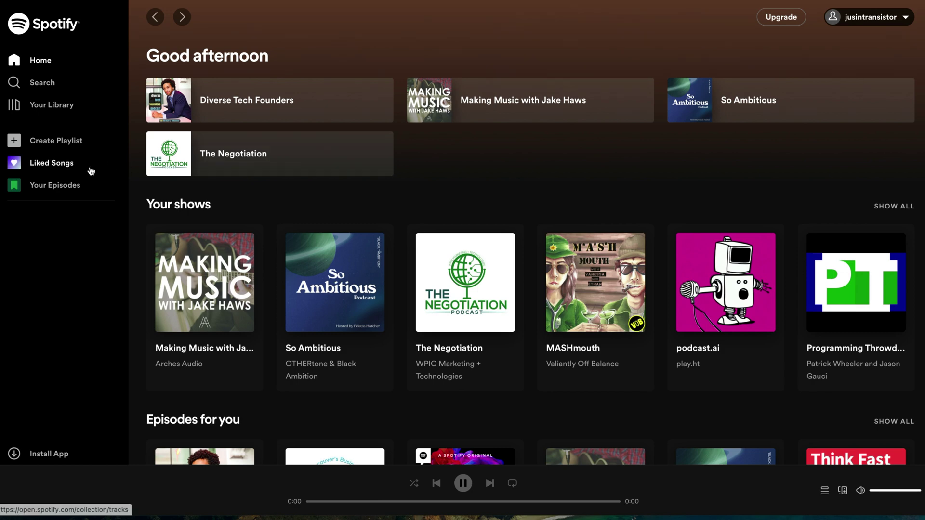
Step: Search Spotify for 'aviation podcast' and scroll through the results
click(36, 89)
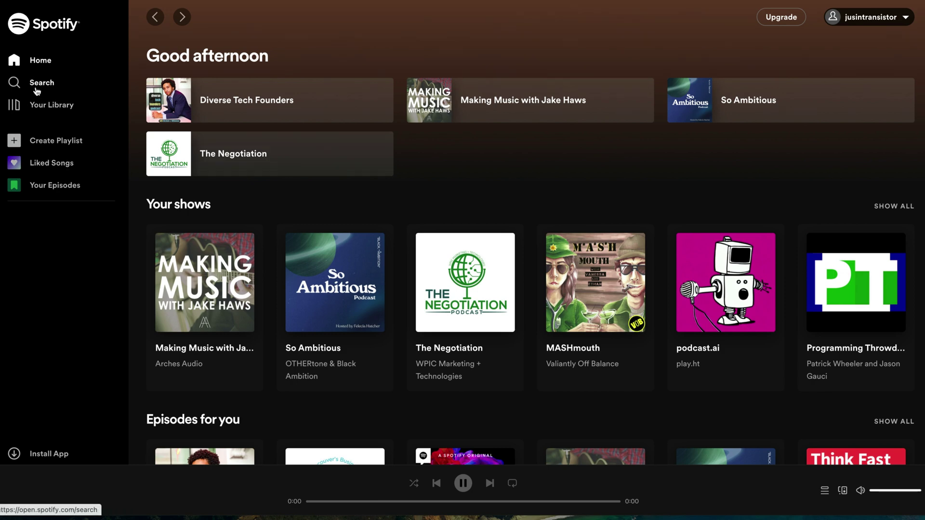
text(aviation podcast)
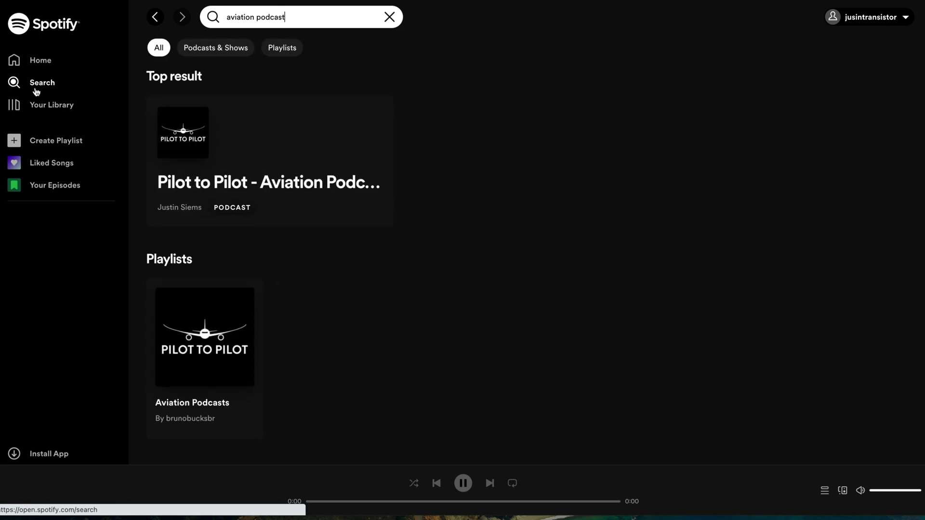
scroll(385, 128, down, 1)
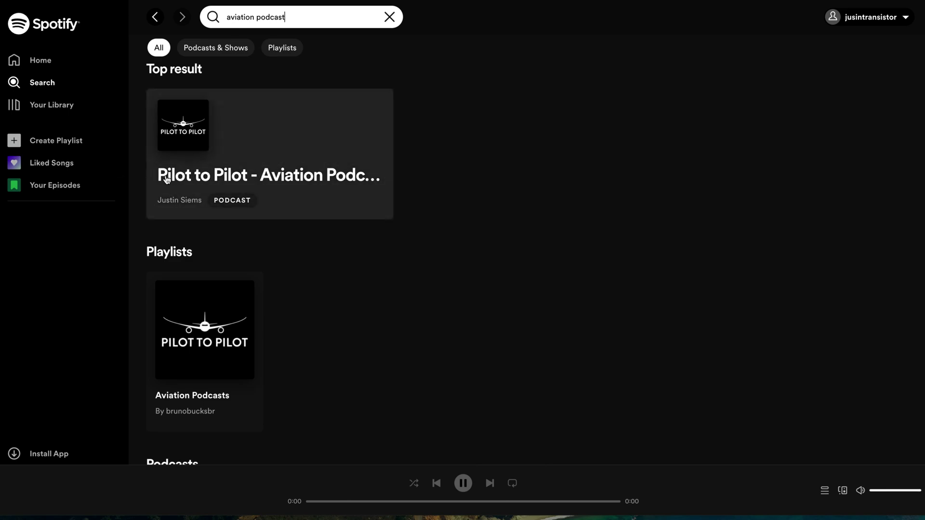
scroll(485, 370, down, 10)
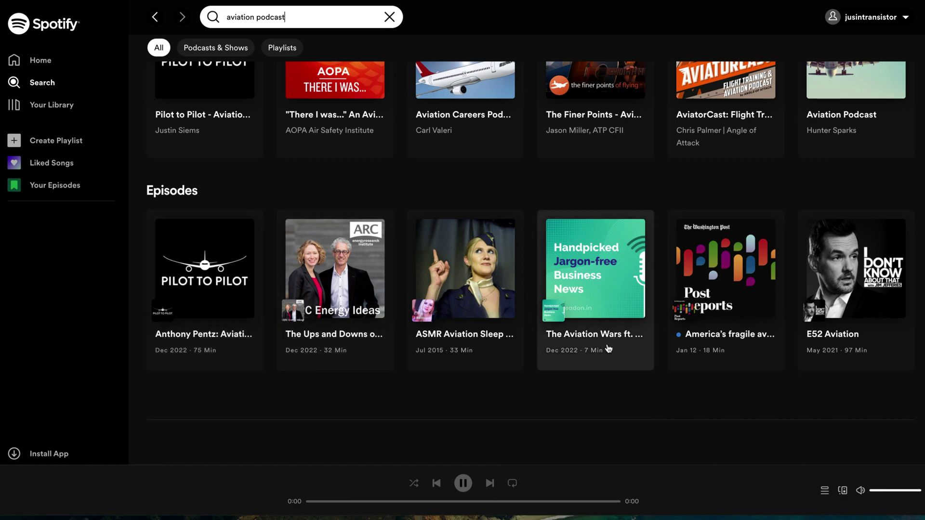
scroll(609, 349, up, 2)
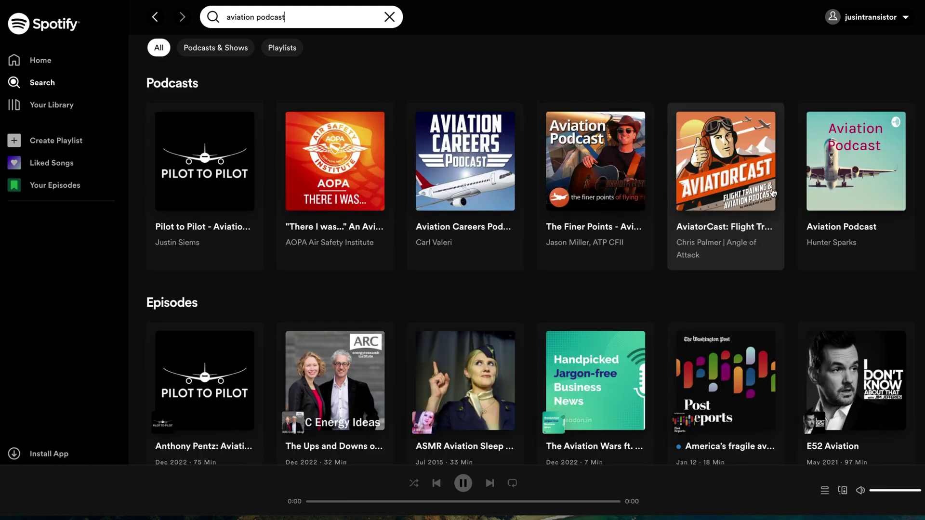
Step: Change the query to 'pilot podcast' and review the results
double_click(253, 18)
text(pilot)
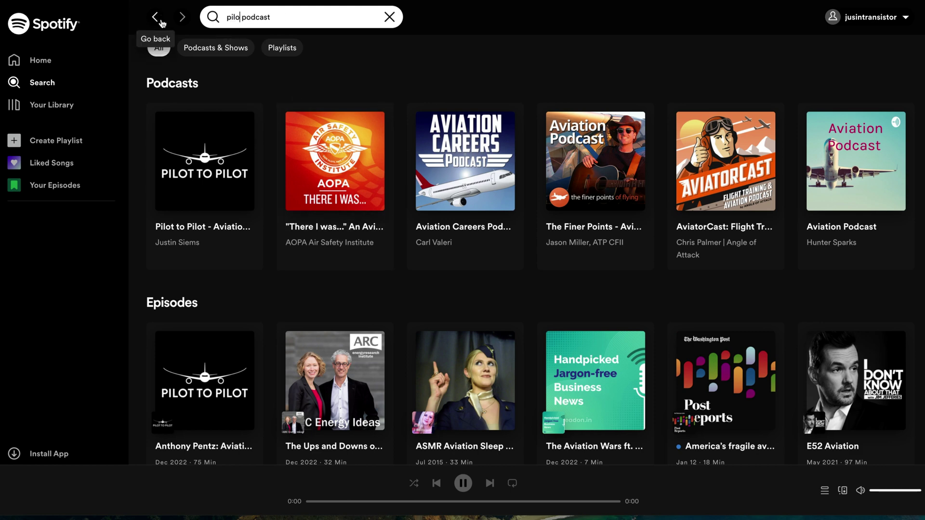
scroll(477, 373, down, 10)
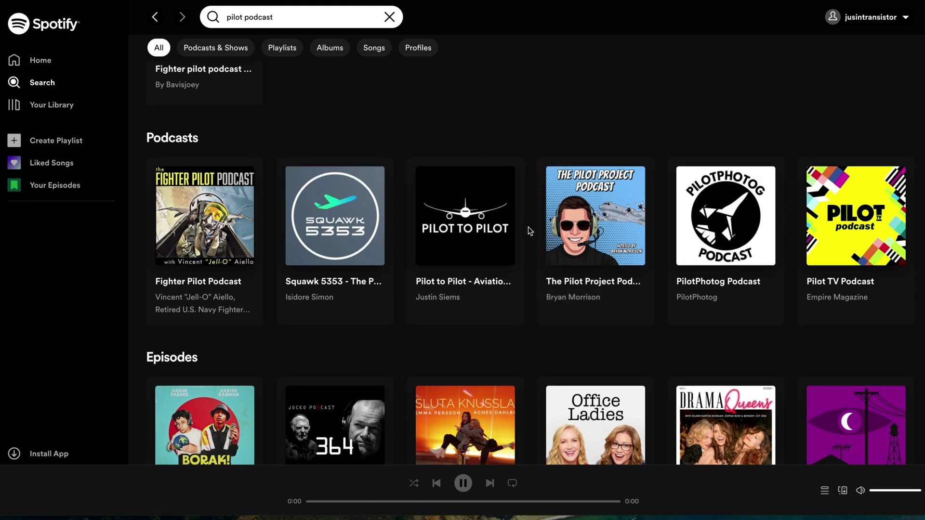
click(242, 17)
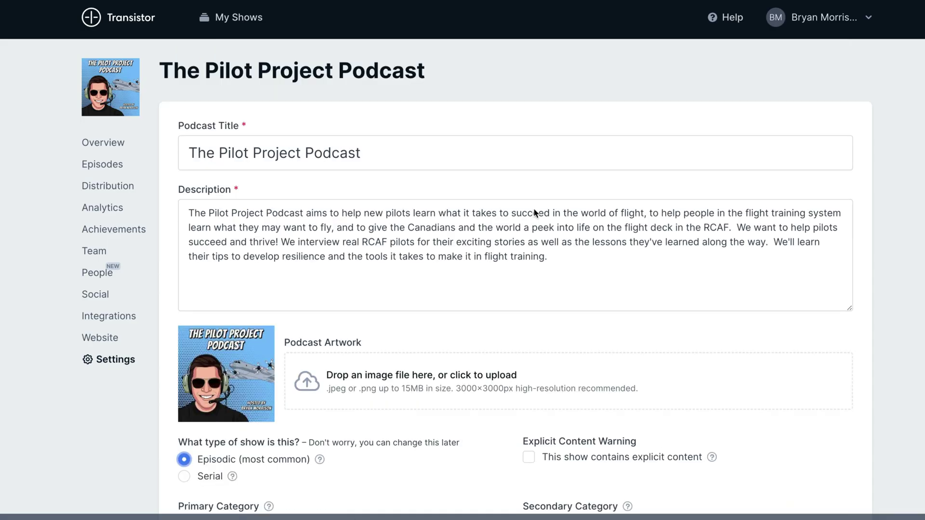
Step: Insert '– Aviation' after 'Project' in the Podcast Title, then move into the Description field
click(297, 155)
text(Aviat)
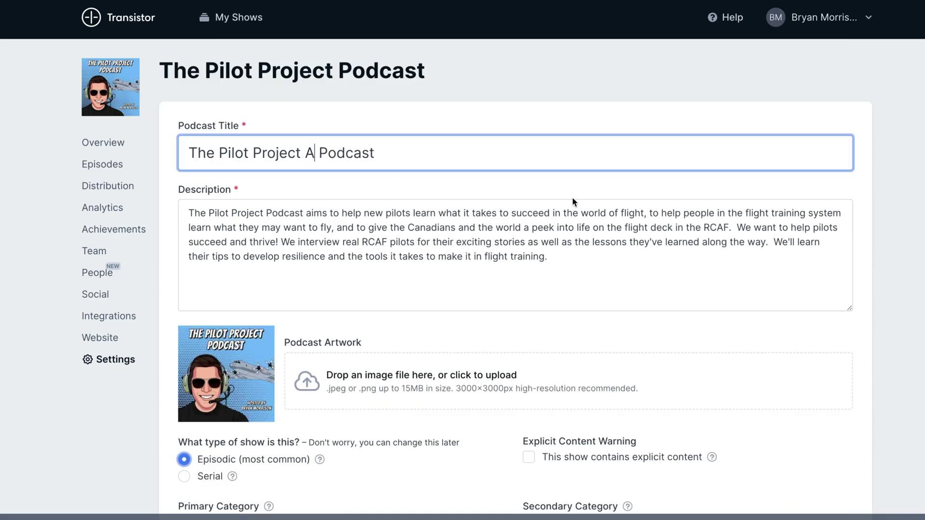
key(BackSpace)
key(BackSpace)
text(ation)
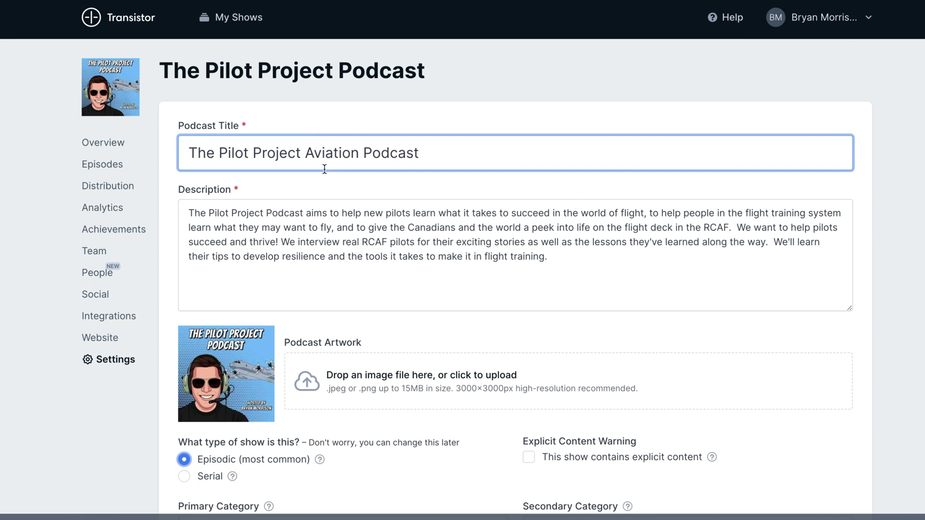
click(310, 153)
text(–)
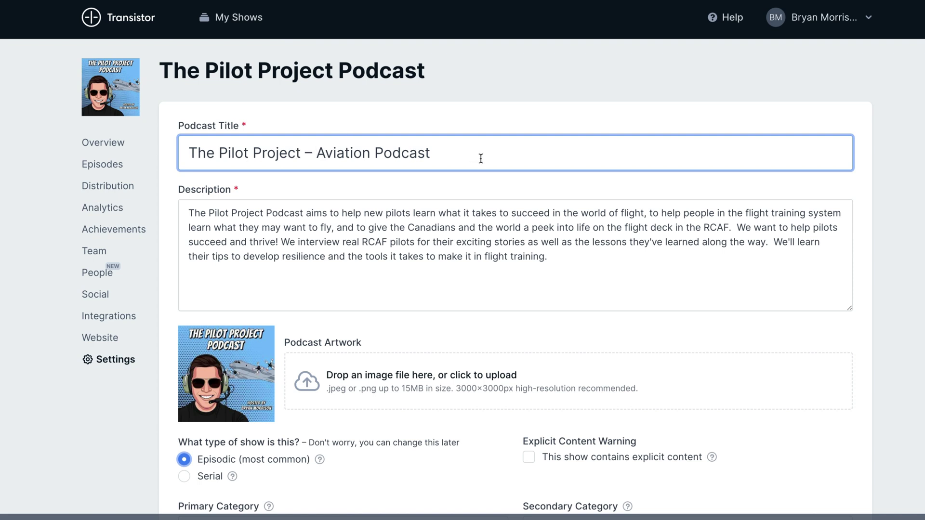
drag(316, 153, 372, 150)
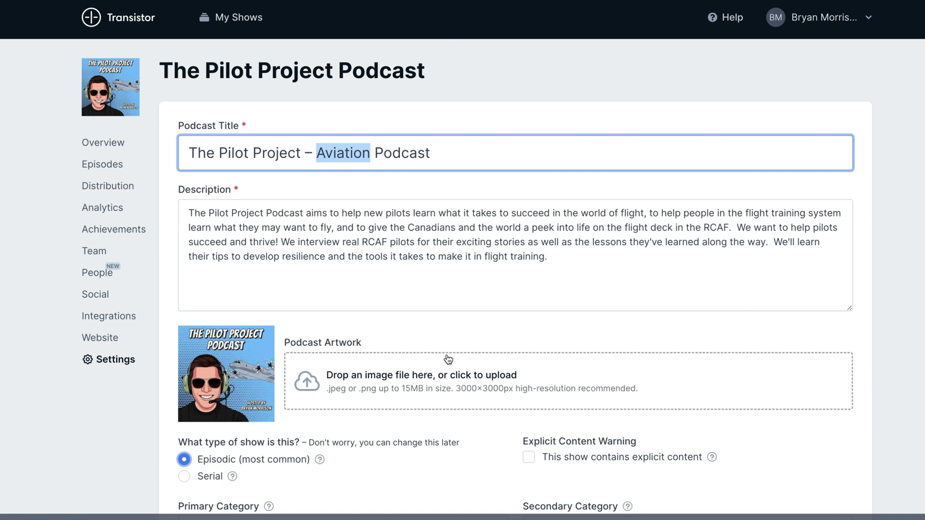
click(434, 222)
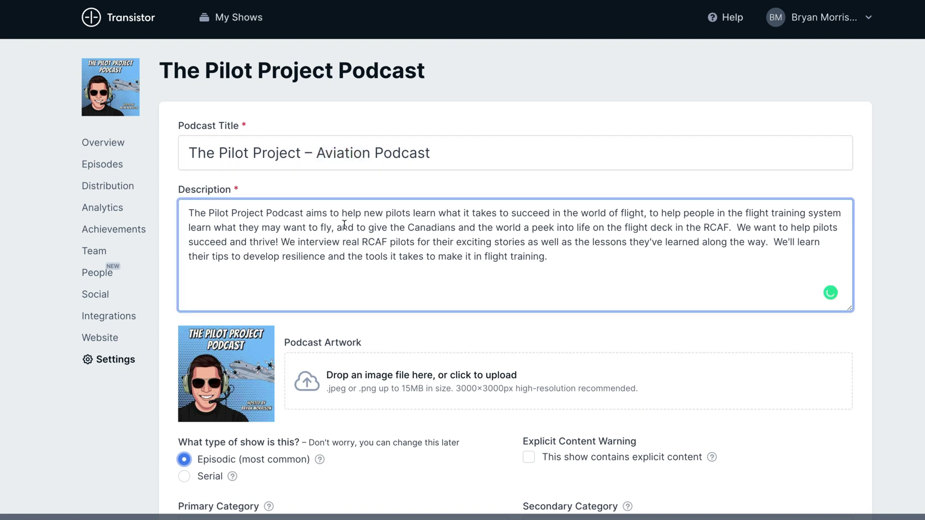
scroll(758, 239, down, 1)
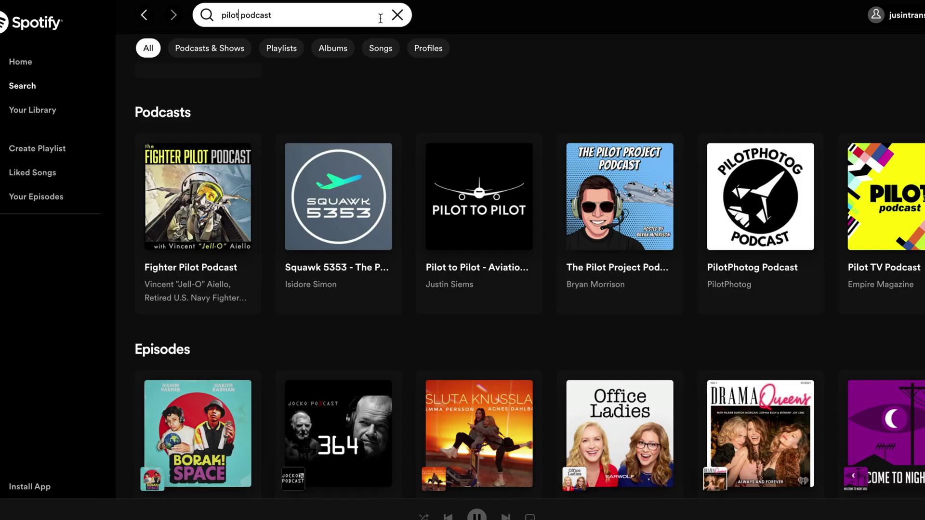
Step: Replace 'pilot' with 'aviation' in the Spotify search and review the results
scroll(394, 152, down, 4)
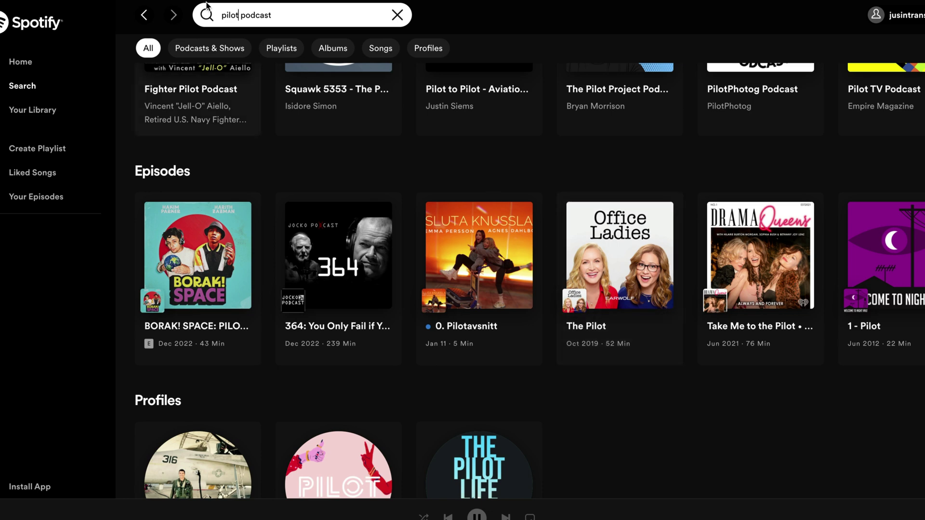
drag(239, 16, 195, 18)
text(aviation)
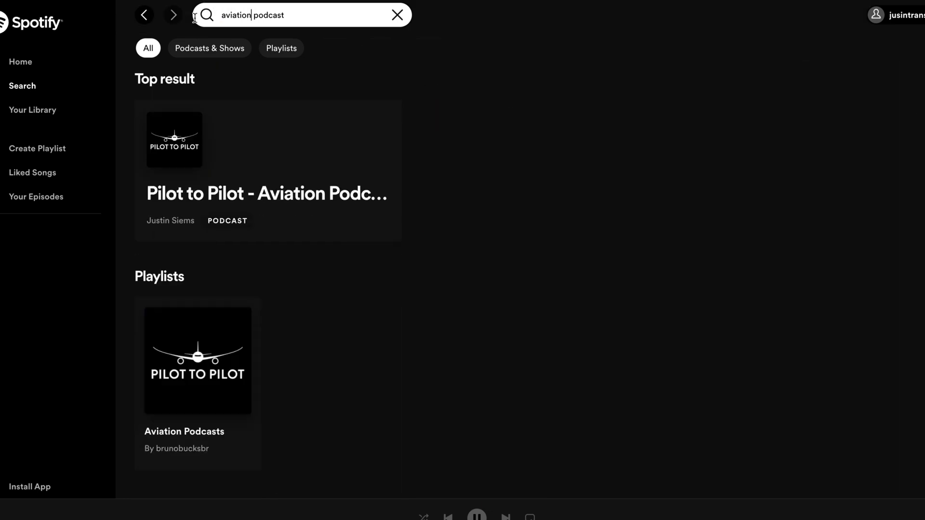
scroll(539, 311, down, 1)
Step: Change the query to 'airforce' and scroll through those results
key(BackSpace)
key(BackSpace)
key(BackSpace)
key(BackSpace)
key(BackSpace)
key(BackSpace)
key(BackSpace)
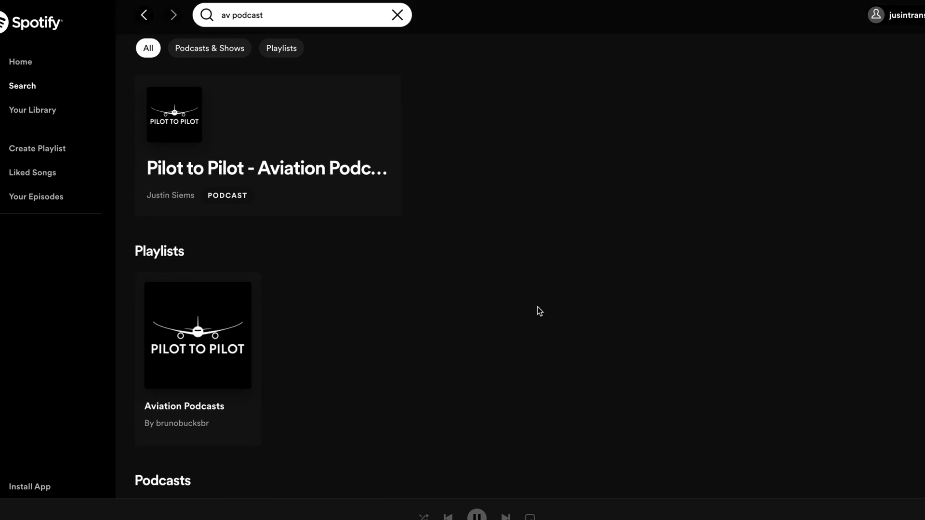
text(irforce)
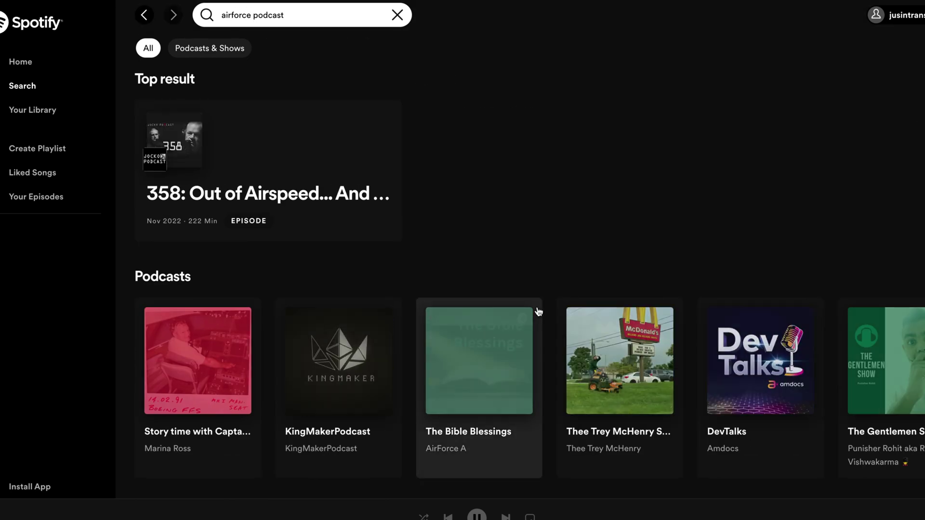
scroll(536, 323, down, 1)
scroll(535, 336, down, 4)
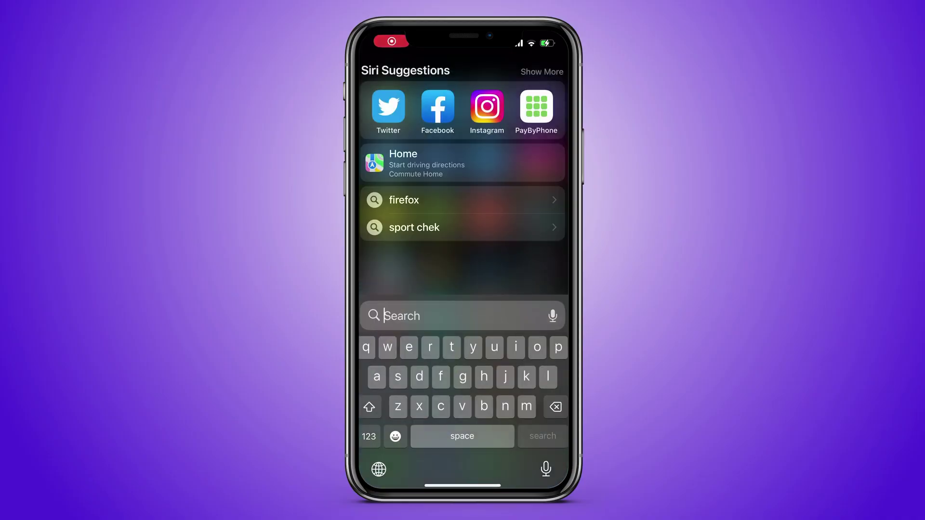
Step: Open the Podcasts app and search 'Airforce', scrolling through the shows and episodes
text(po)
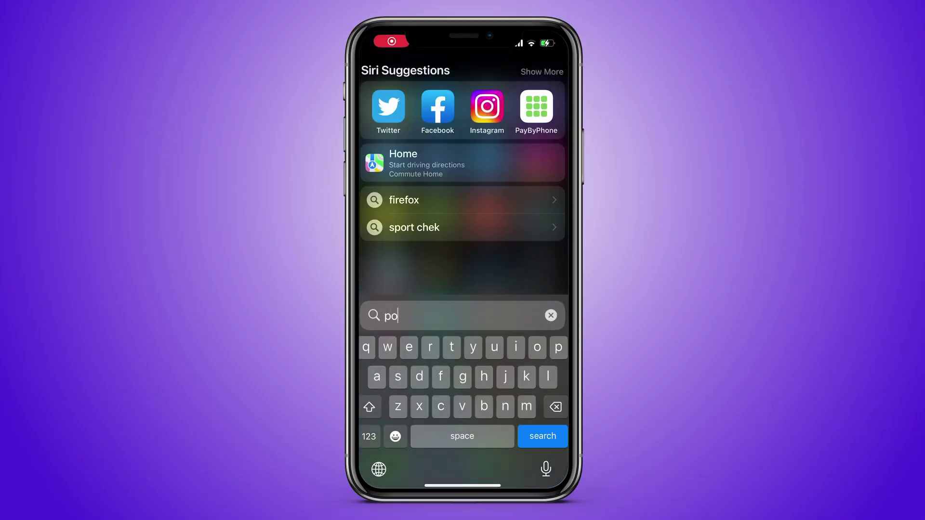
text(d)
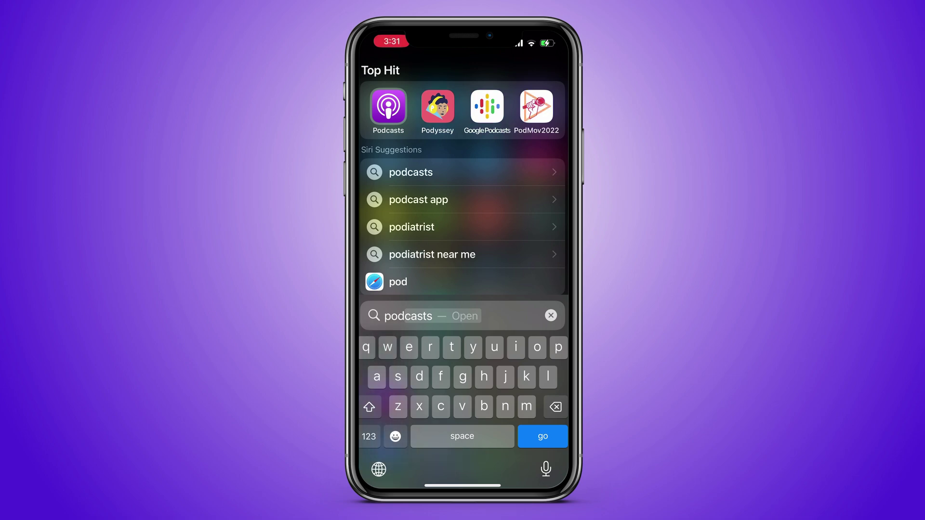
key(Return)
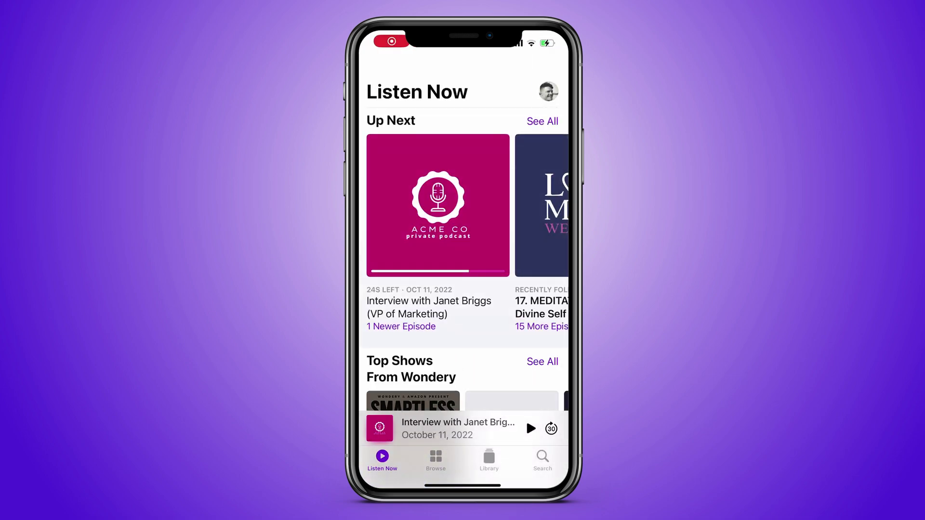
click(542, 460)
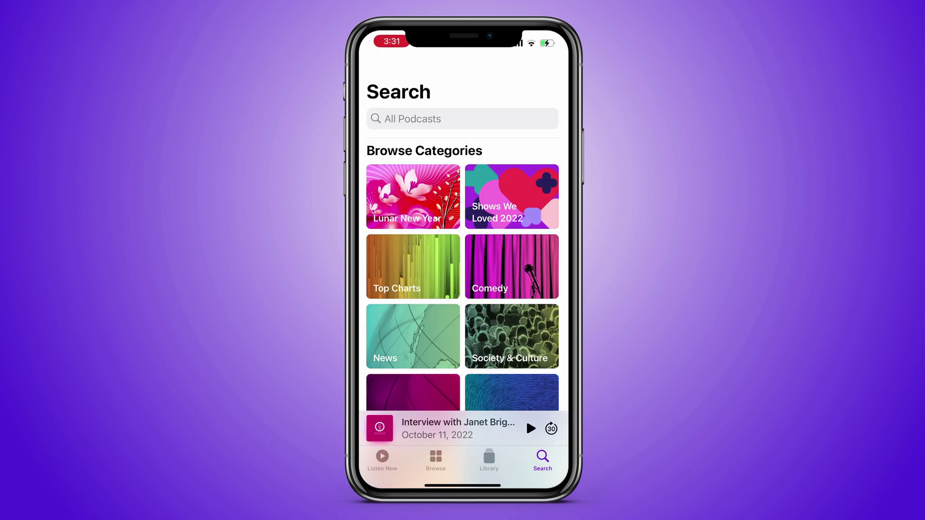
click(463, 118)
text(Airforde)
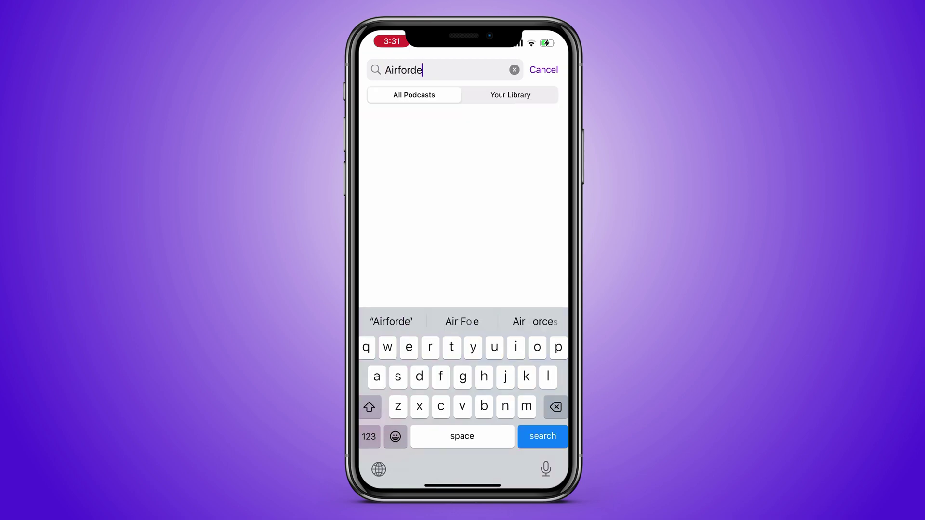
key(BackSpace)
key(BackSpace)
text(e)
key(Return)
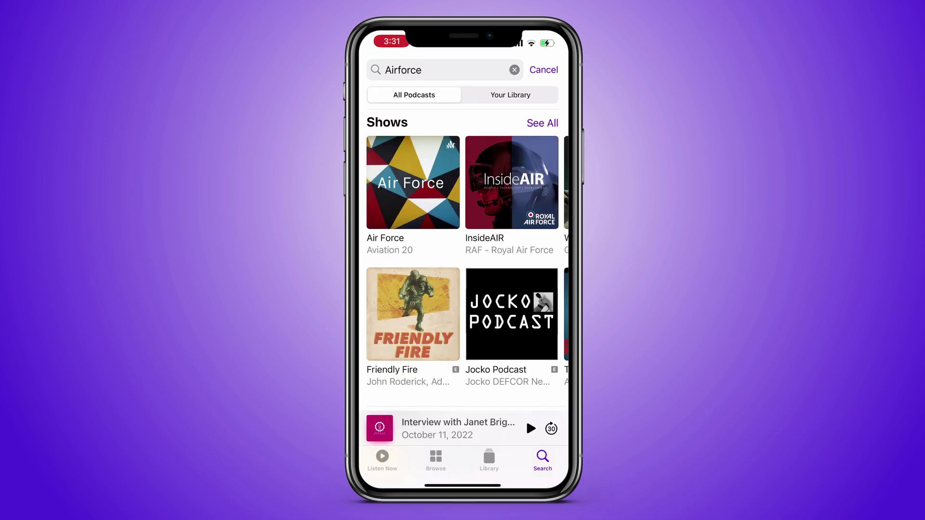
scroll(462, 260, down, 10)
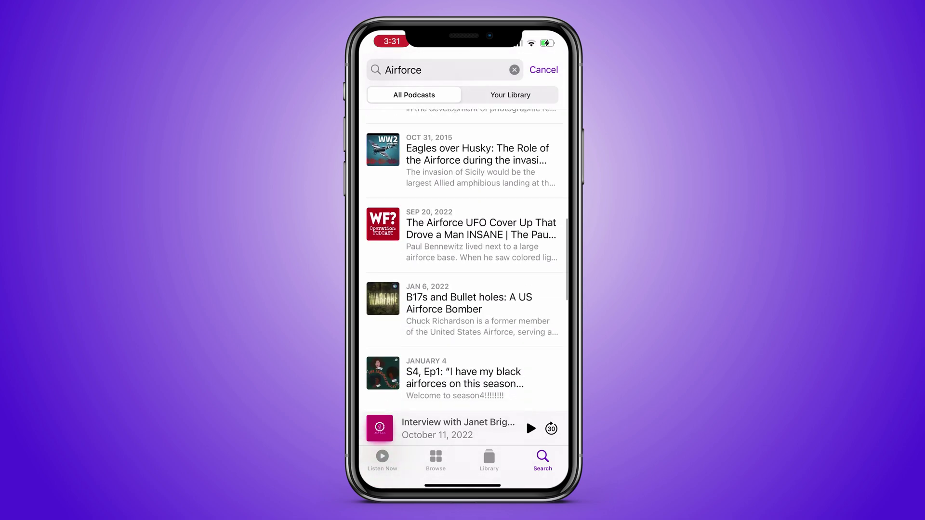
scroll(463, 261, up, 5)
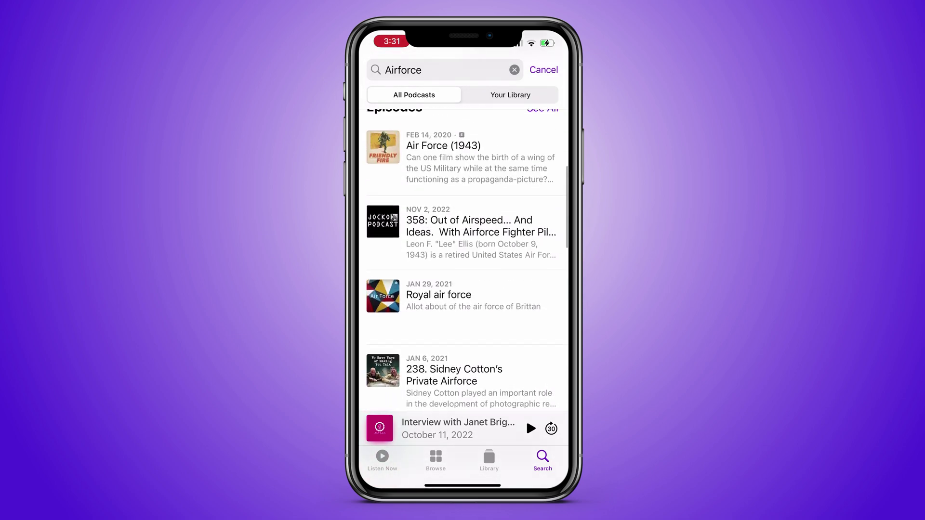
scroll(462, 261, up, 5)
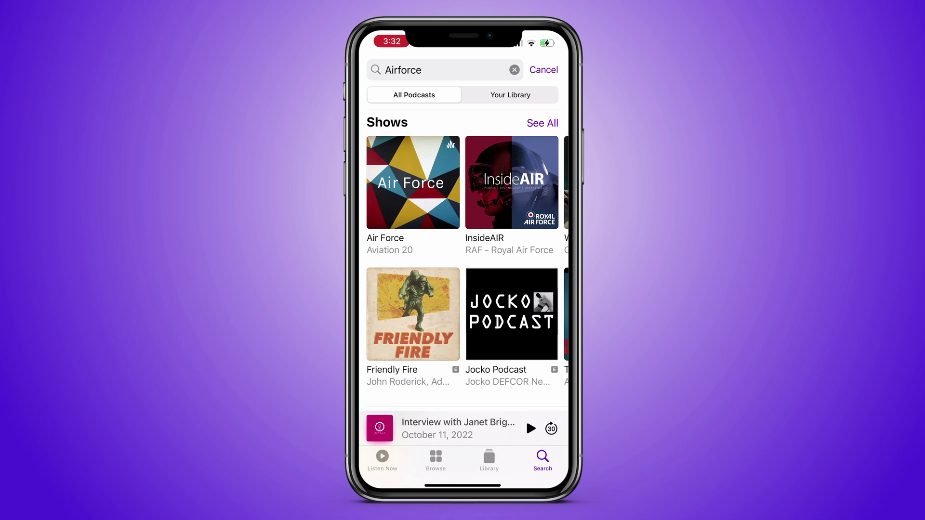
scroll(463, 260, down, 5)
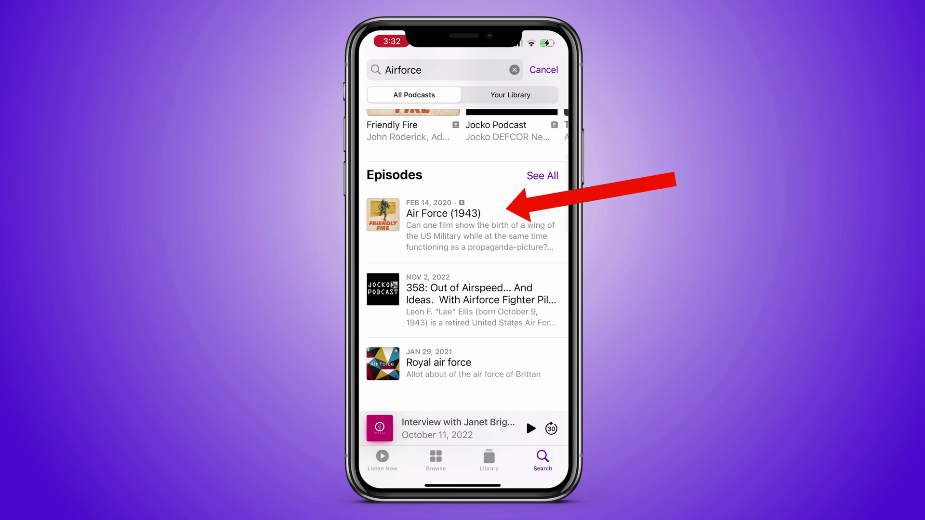
scroll(462, 260, down, 5)
scroll(462, 260, up, 10)
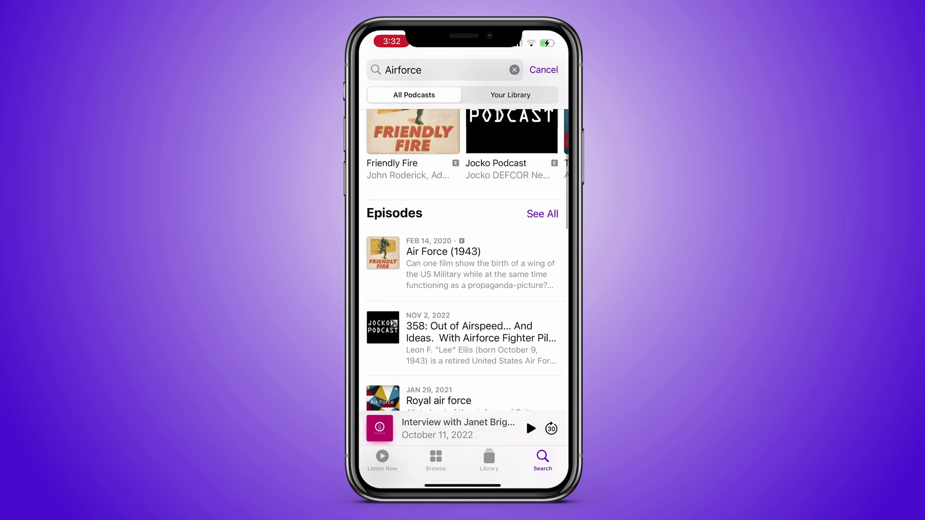
Step: Search 'Pilot' instead and swipe through the show results
click(403, 70)
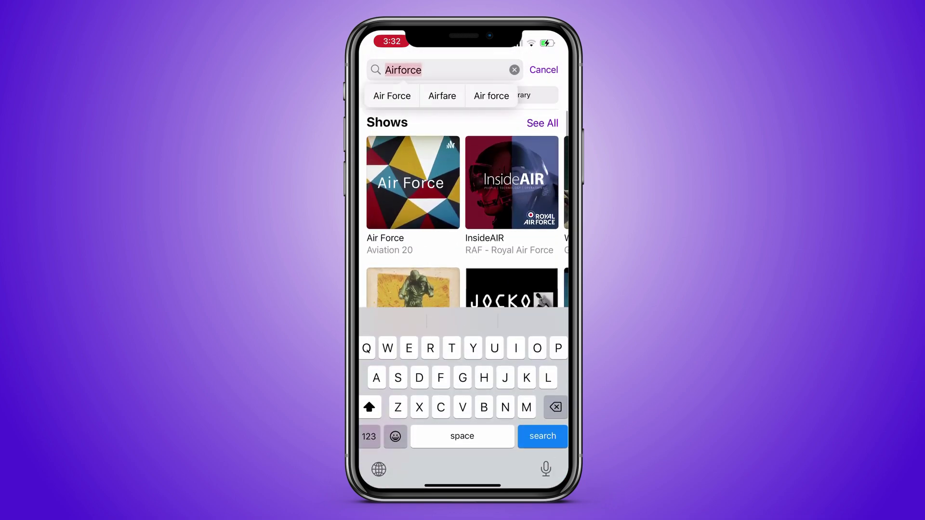
text(Pilot)
key(Return)
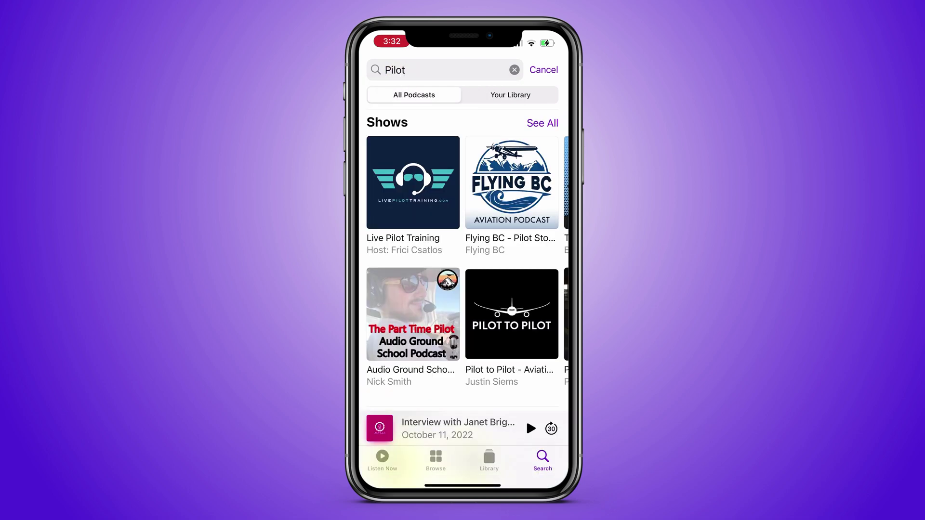
scroll(463, 251, right, 5)
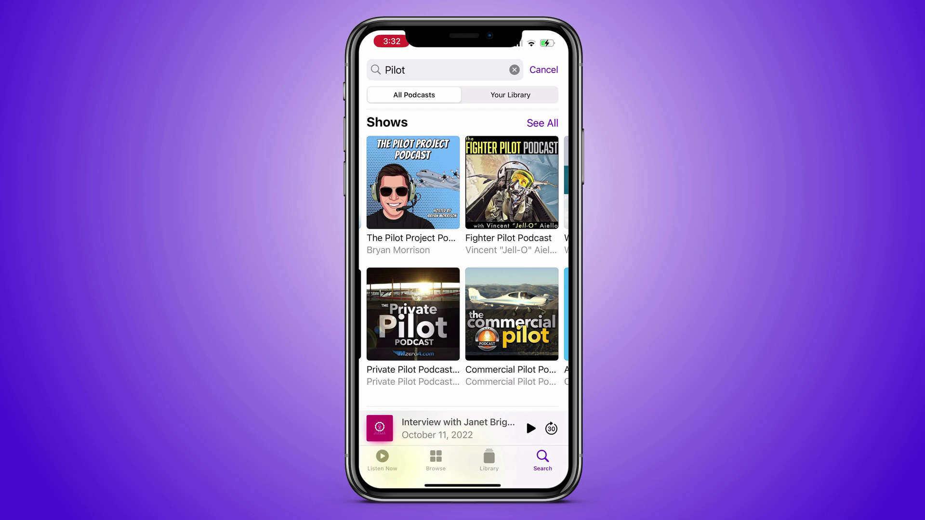
Step: Search 'Aviation' and swipe through the Shows carousel
click(406, 70)
key(BackSpace)
key(BackSpace)
key(BackSpace)
key(BackSpace)
key(BackSpace)
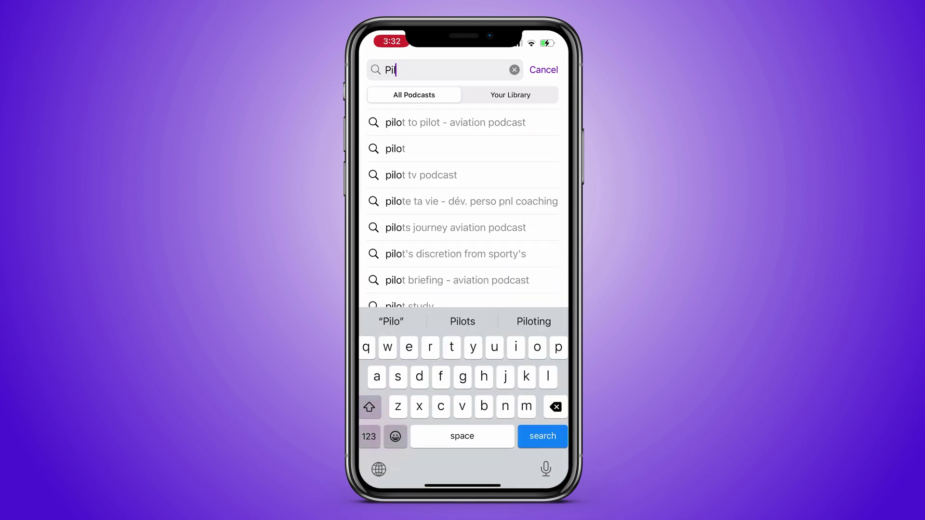
text(Aviat)
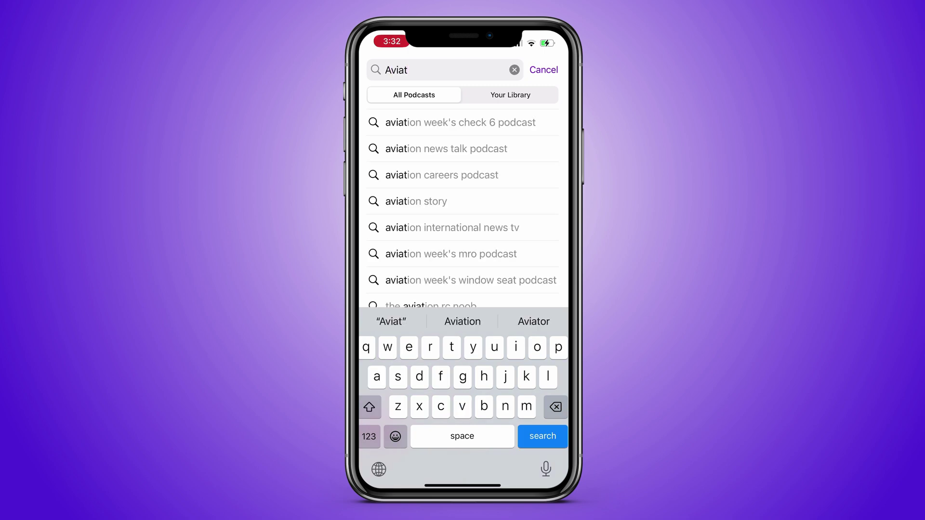
text(ion)
key(Return)
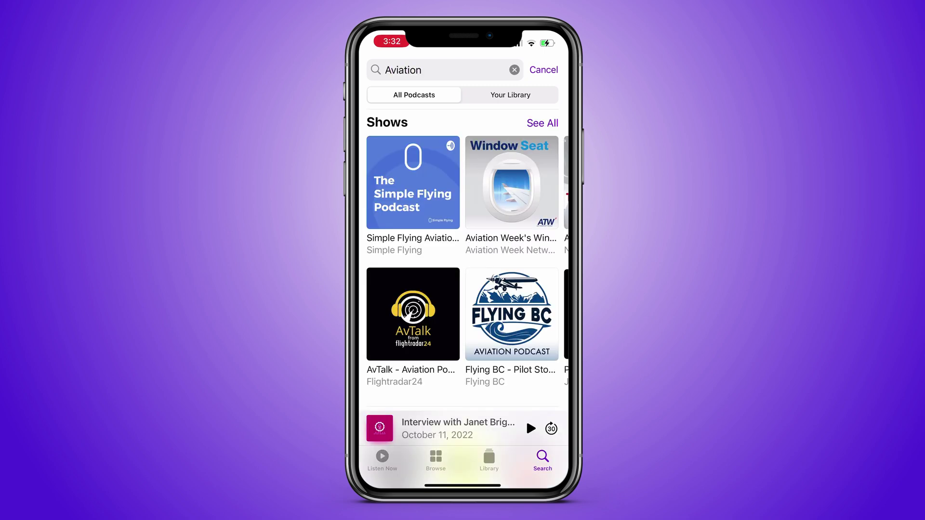
scroll(464, 261, right, 2)
scroll(464, 261, right, 4)
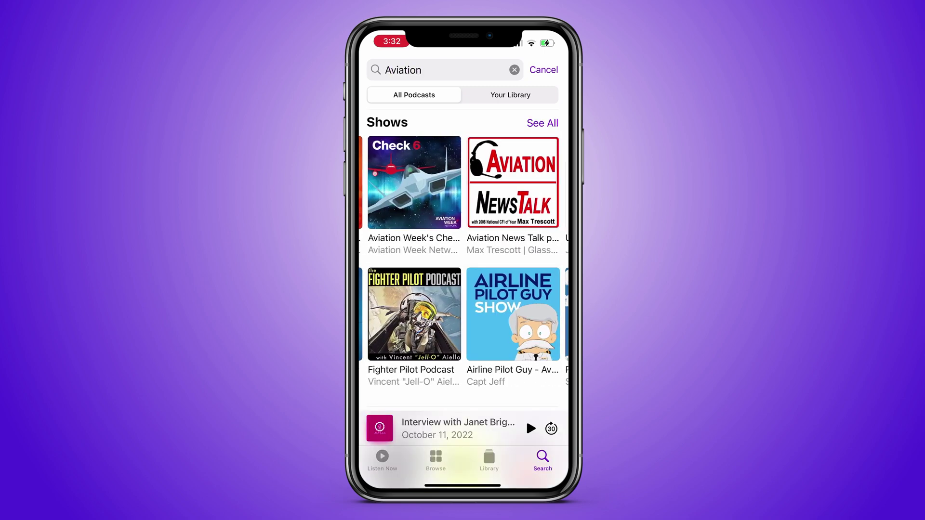
scroll(464, 262, right, 5)
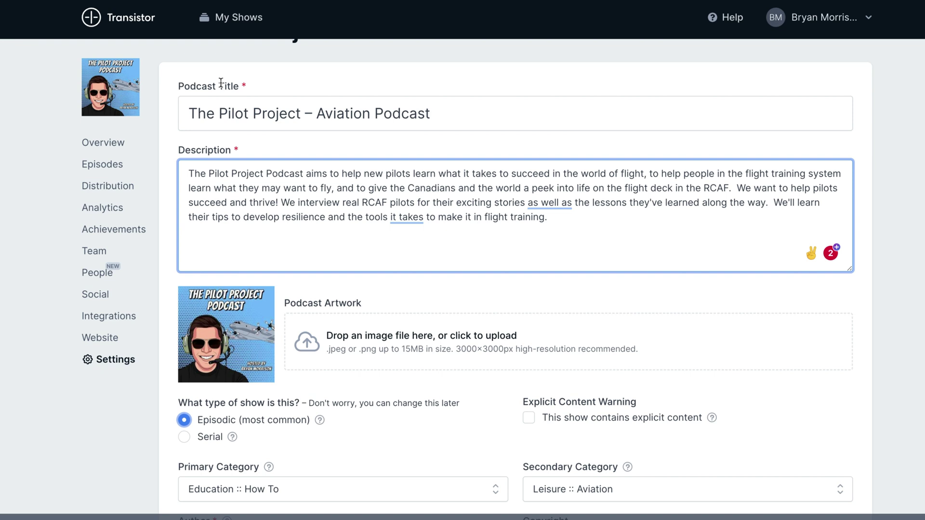
Step: Highlight the podcast title and description in settings, then open the show's Episodes list
drag(217, 86, 241, 85)
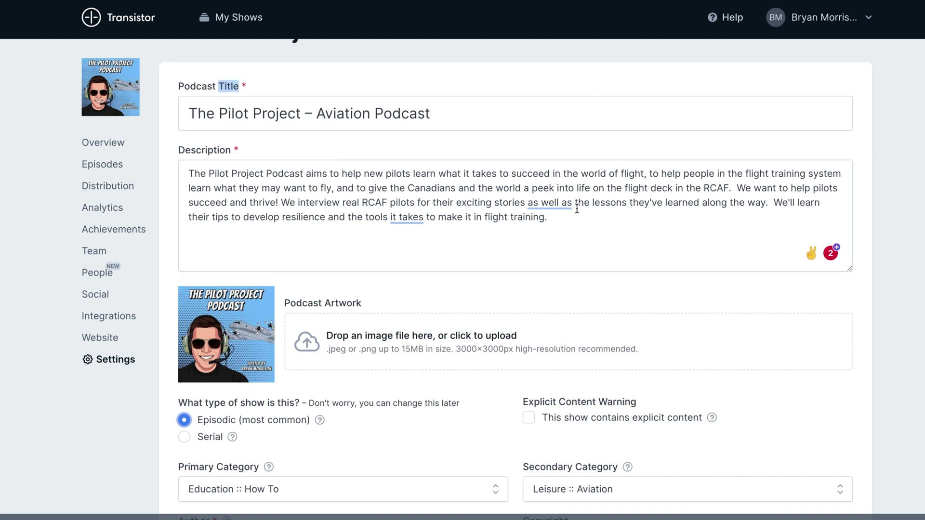
drag(164, 147, 236, 150)
click(98, 168)
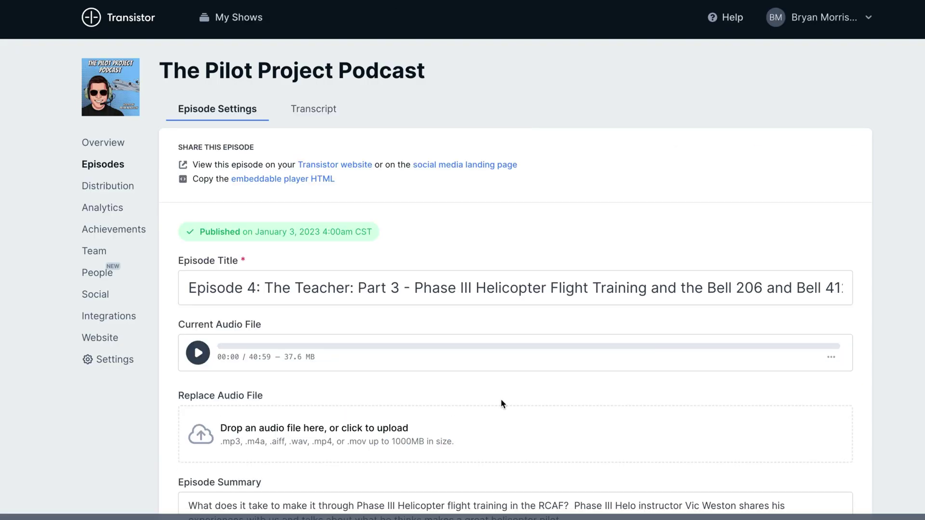
scroll(501, 403, down, 15)
scroll(504, 405, up, 8)
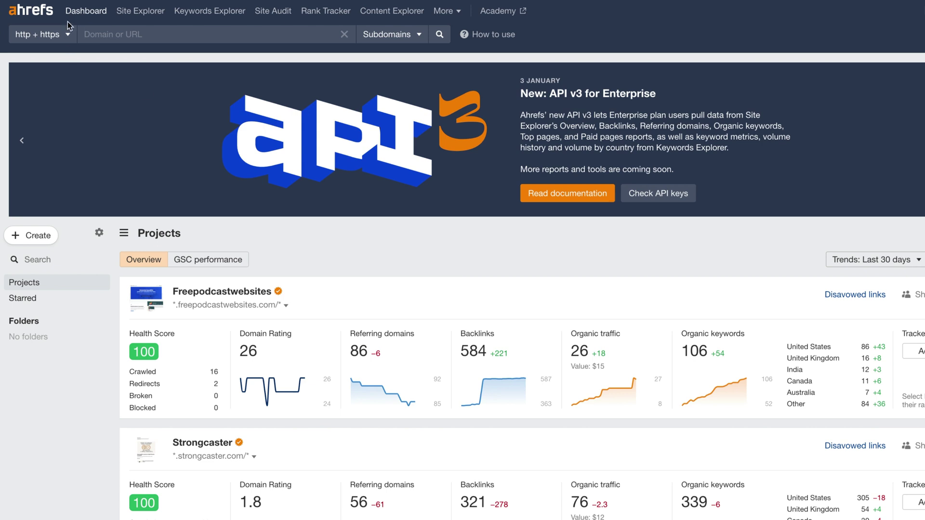
Step: Look up 'aviation podcast' in Keywords Explorer (difficulty 32, volume 350) and scroll to keyword ideas
click(101, 28)
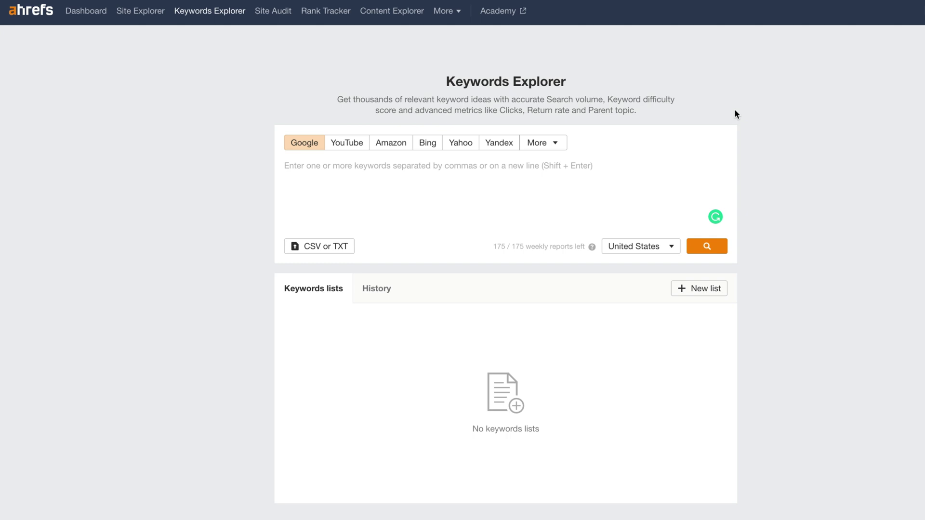
text(aviation podcast)
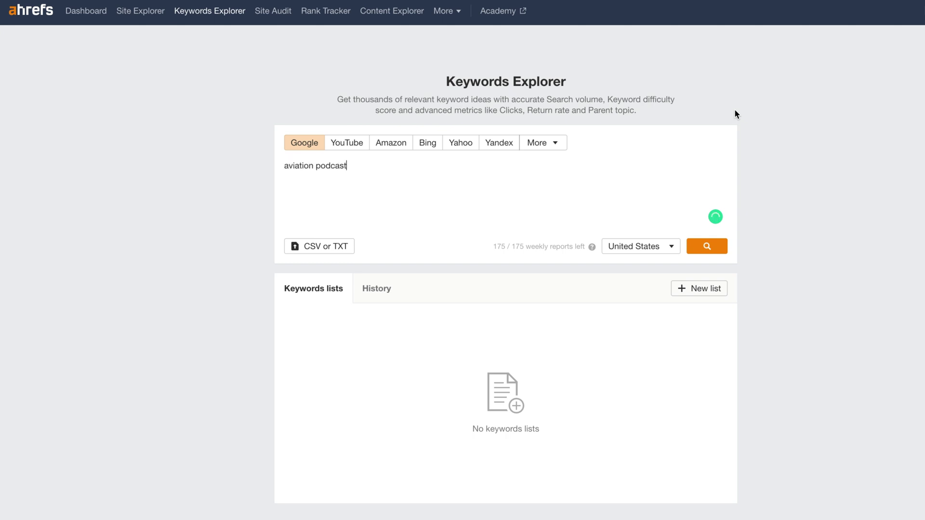
click(714, 249)
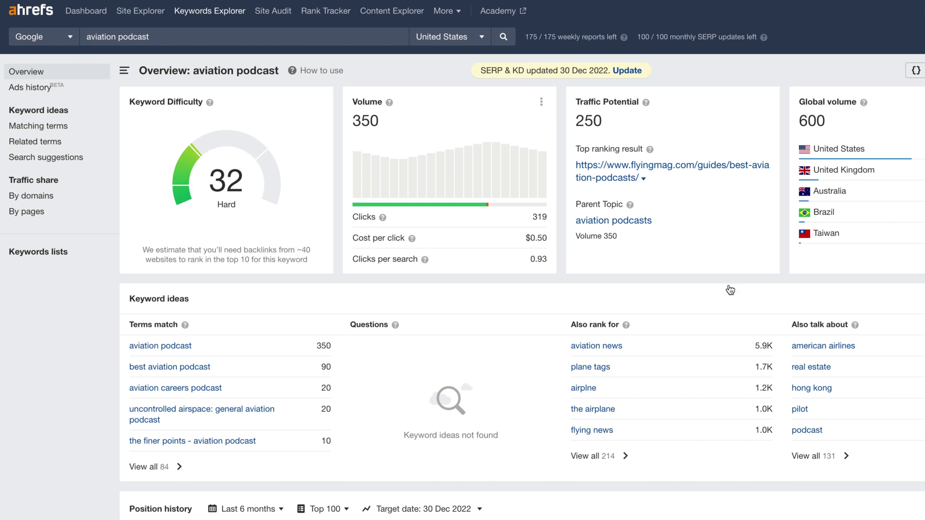
scroll(701, 278, down, 1)
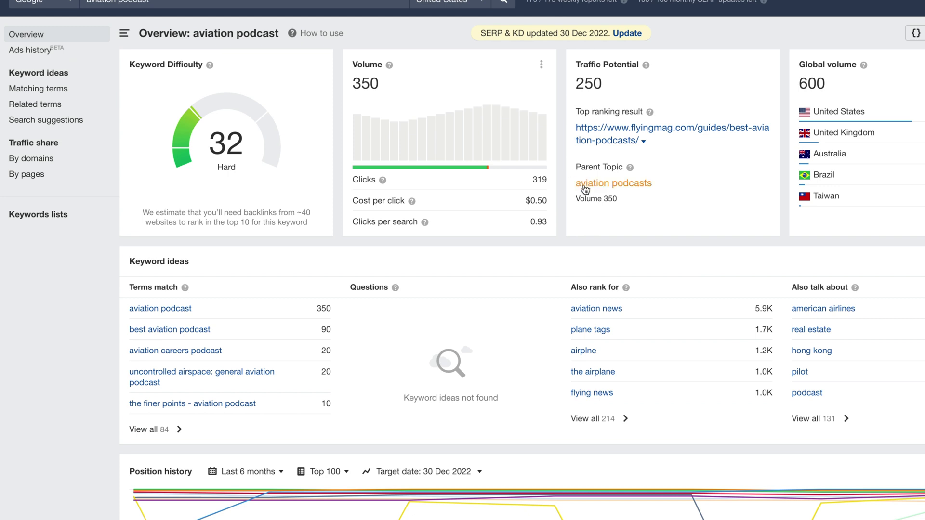
scroll(704, 203, down, 3)
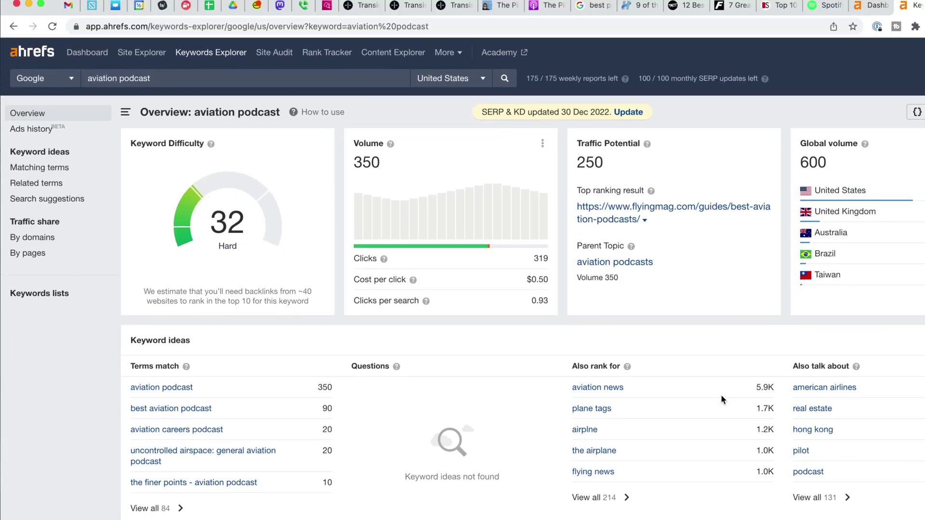
Step: List 'aviation podcasts', 'Best aviation podcast', 'Podcasts for pilots', 'Best podcasts for pilots', 'Airforce podcast', 'Canadian airforce podcast' one per line
click(578, 454)
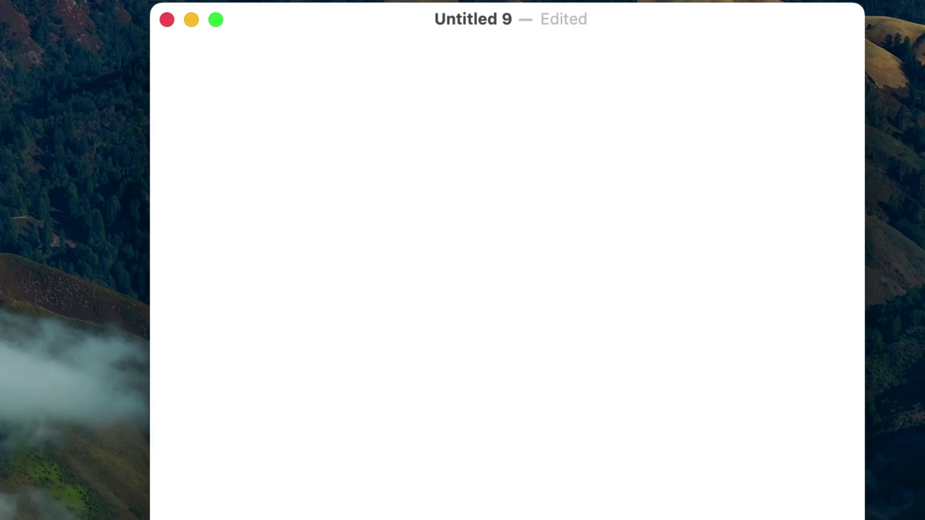
text(aviation p)
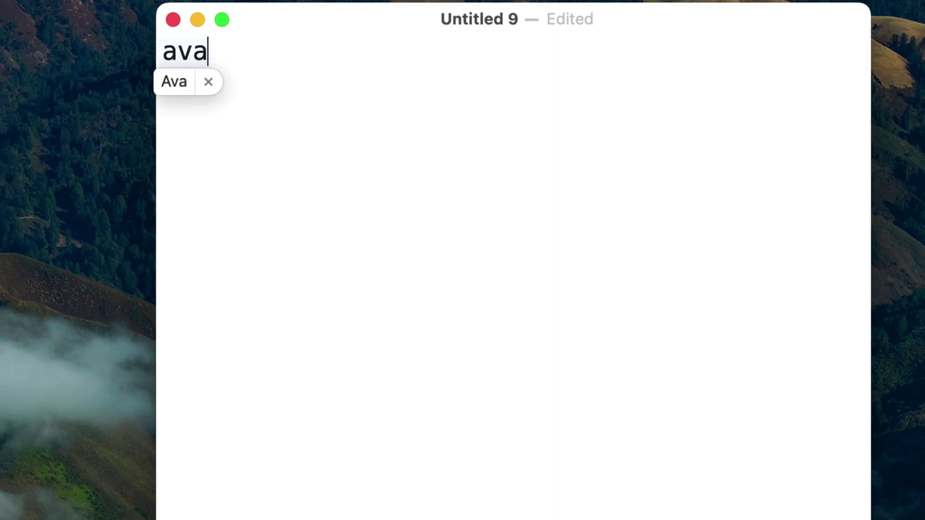
text(odcasts)
key(Return)
text(B)
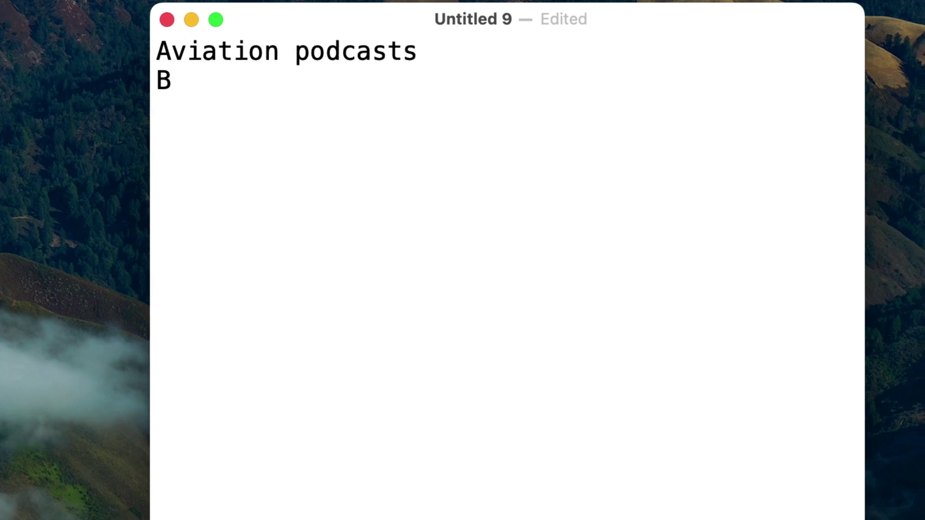
text(est aviation podcast)
key(Return)
text(Pod)
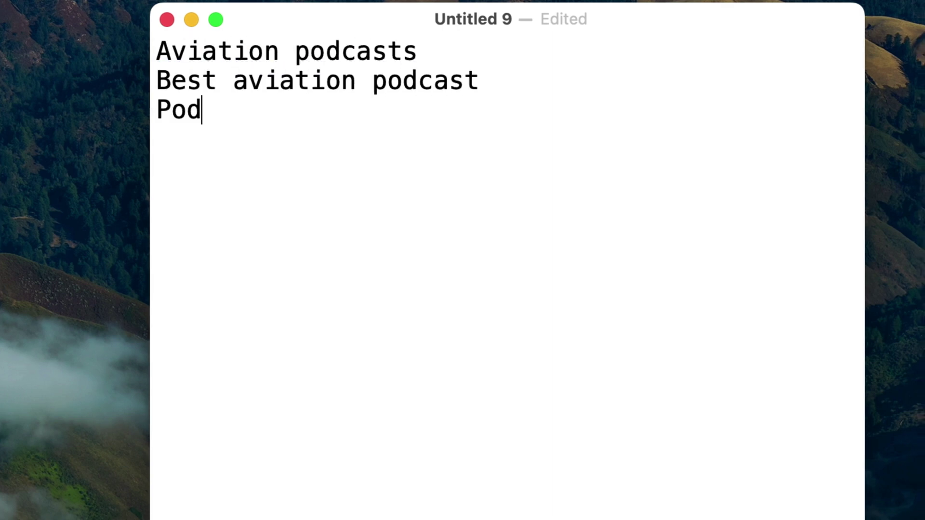
text(casts for pilots)
key(Return)
text(Be)
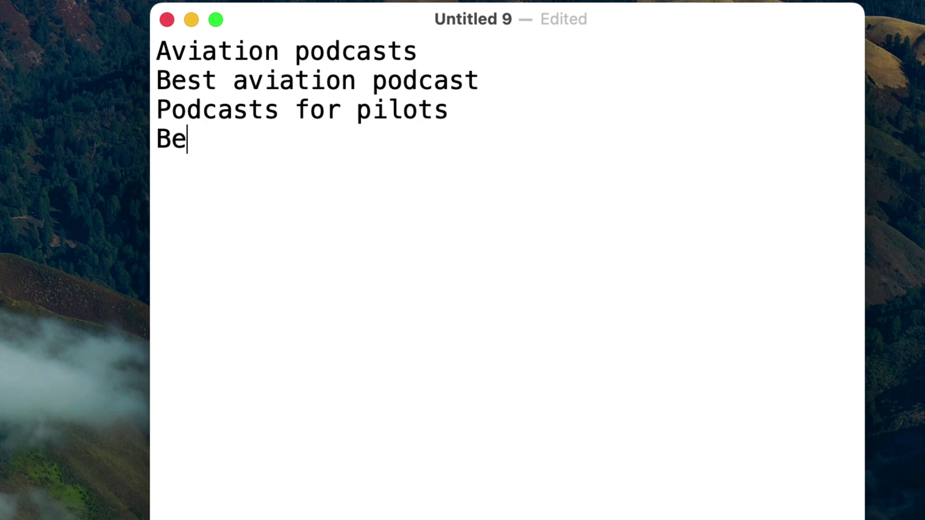
text(st podcasts for pilots)
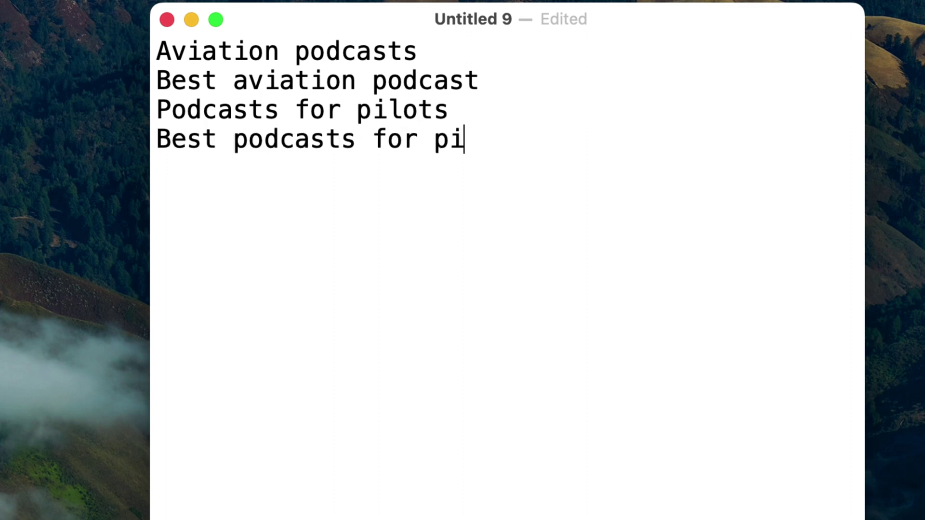
key(Return)
text(AIrforce podcast)
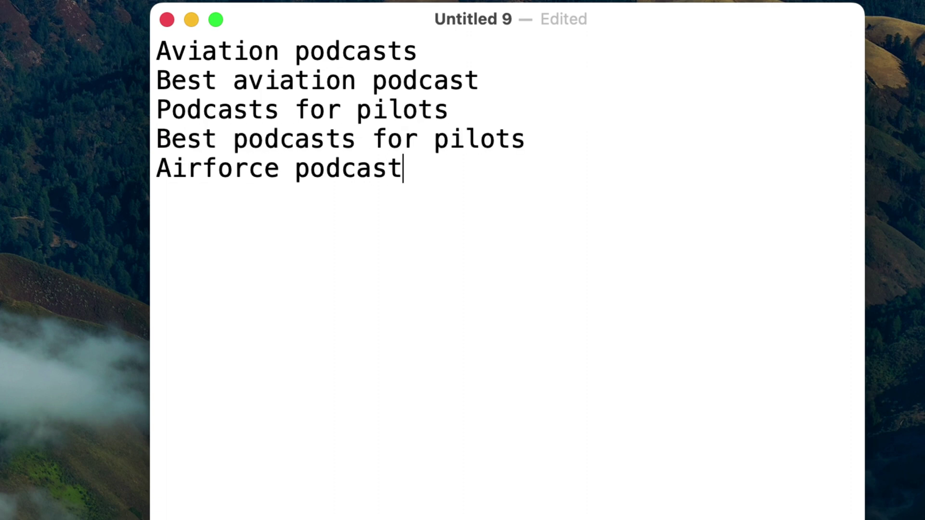
key(Return)
text(Canadian airforce)
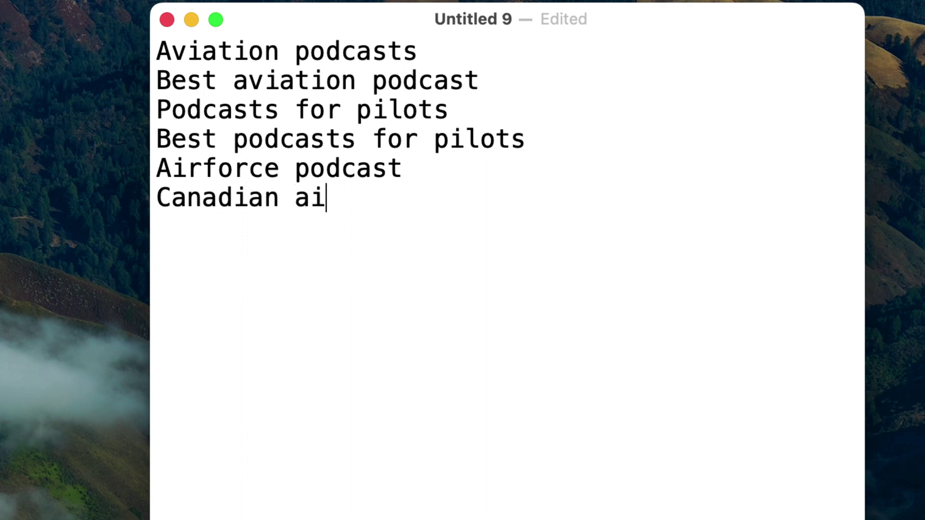
text( podcast)
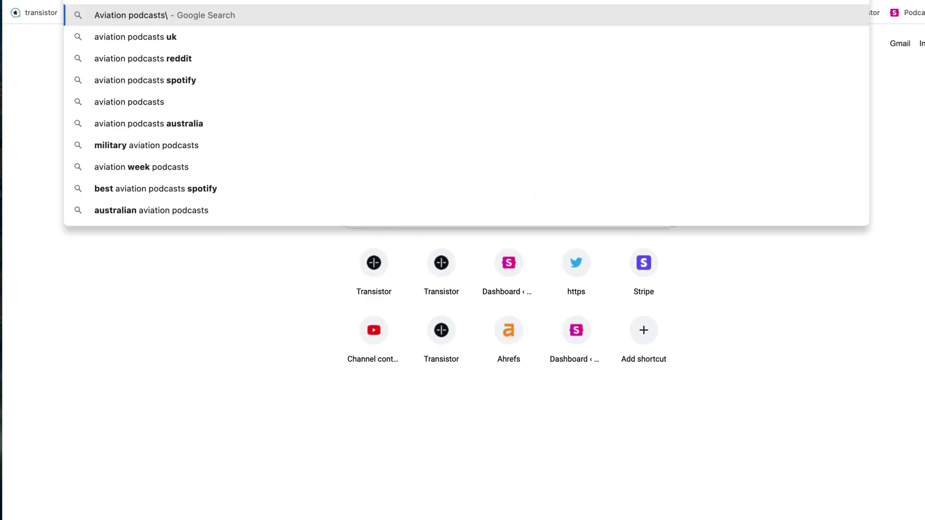
Step: Search Google for 'aviation podcasts', then switch to the 'aviation podcasts reddit' suggestion
key(Return)
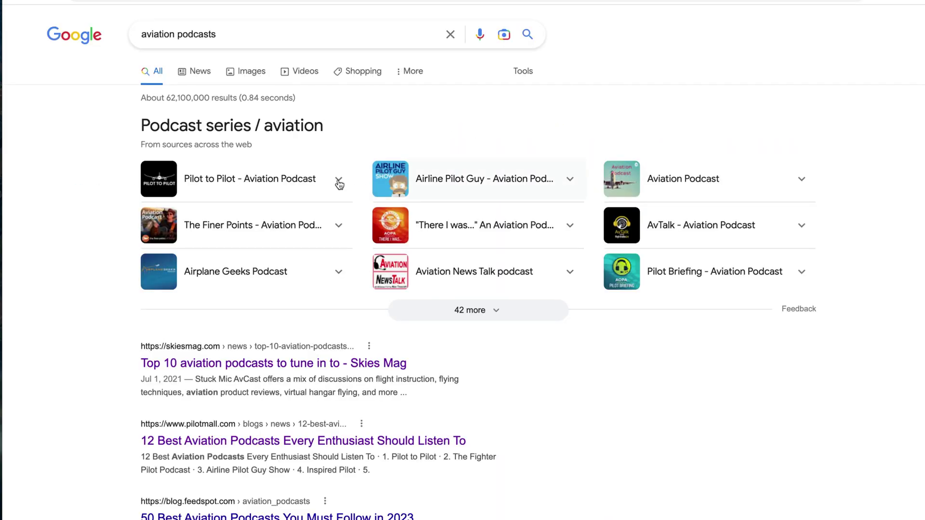
click(265, 31)
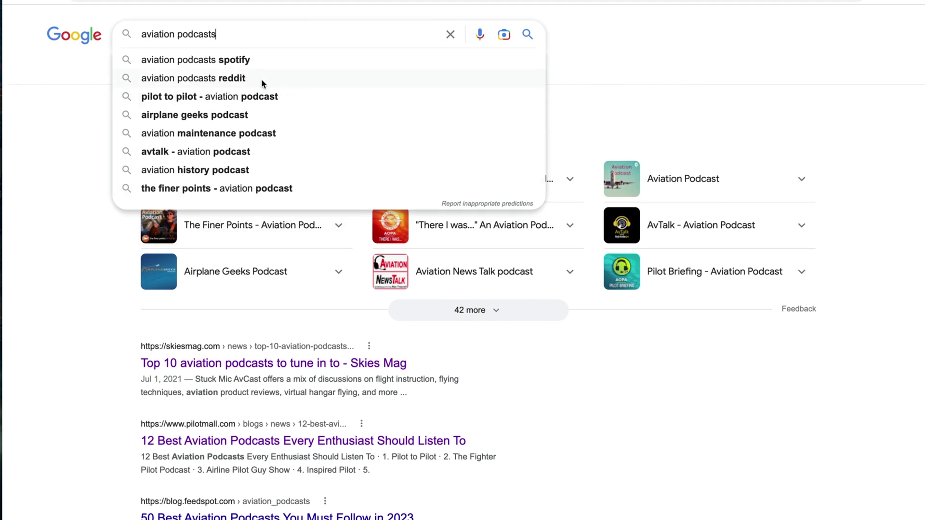
click(230, 83)
Step: Read through the comments of the r/flying 'Aviation Podcasts' thread, then return to the results
click(197, 138)
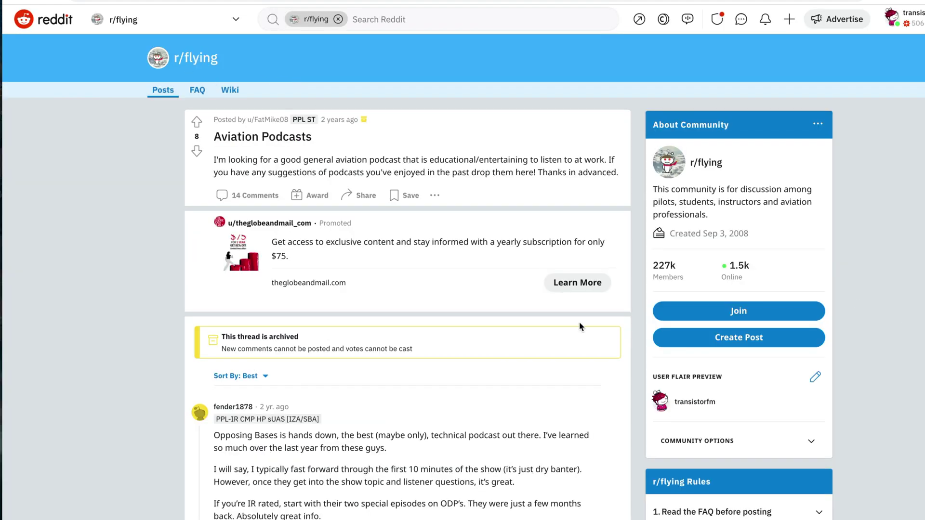
scroll(362, 281, down, 1)
scroll(360, 282, down, 8)
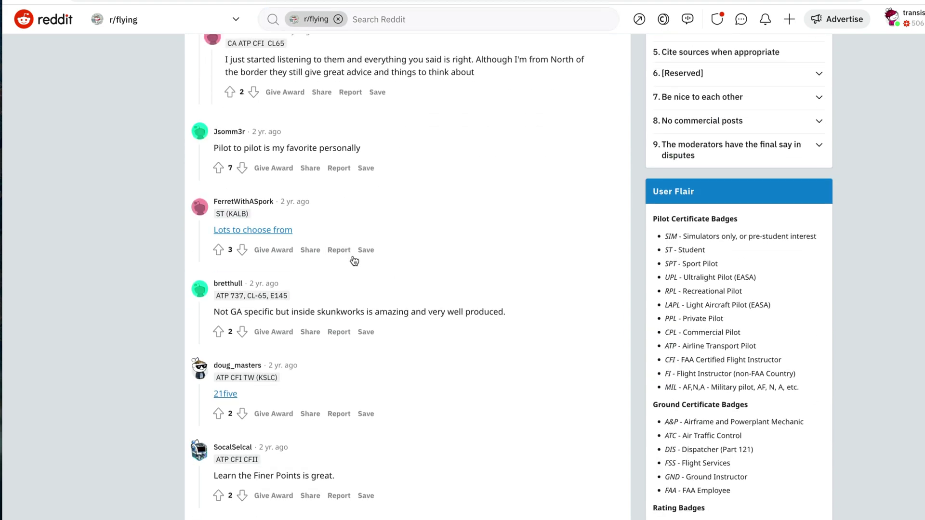
scroll(390, 362, down, 8)
scroll(390, 363, up, 8)
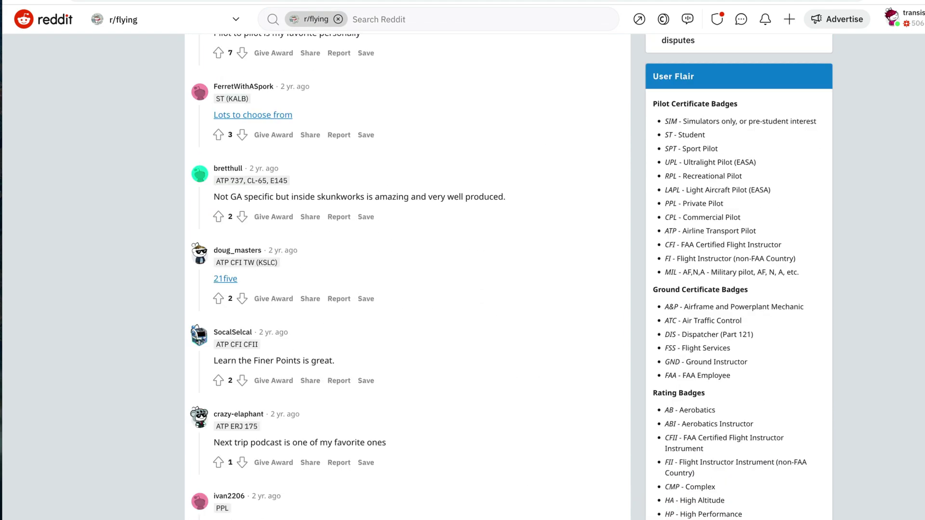
scroll(857, 205, up, 10)
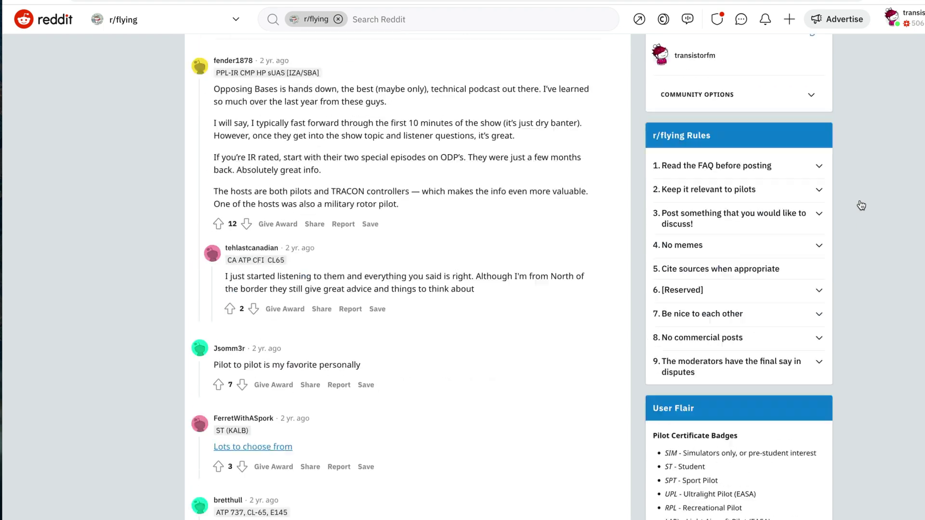
key(alt+Left)
Step: Open the 'Podcasts? : r/flying' thread and browse the podcasts people recommend
scroll(555, 303, down, 1)
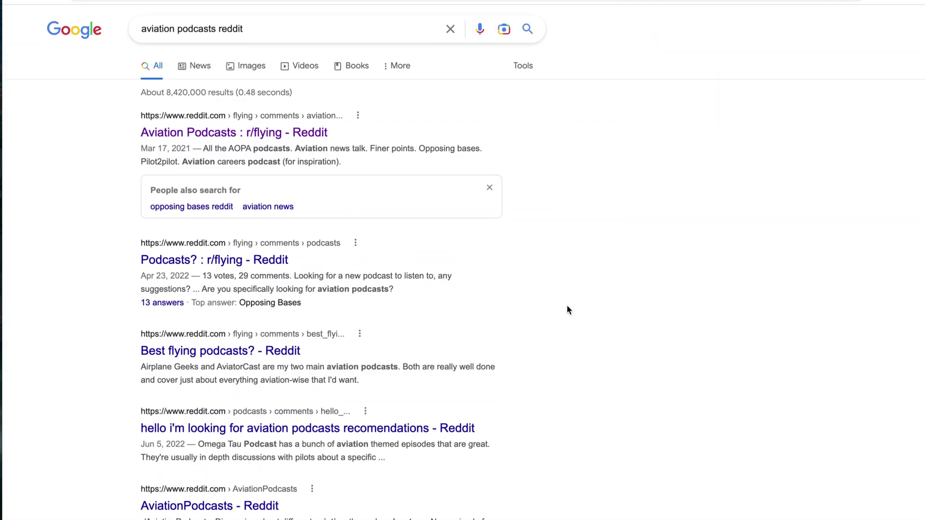
click(217, 261)
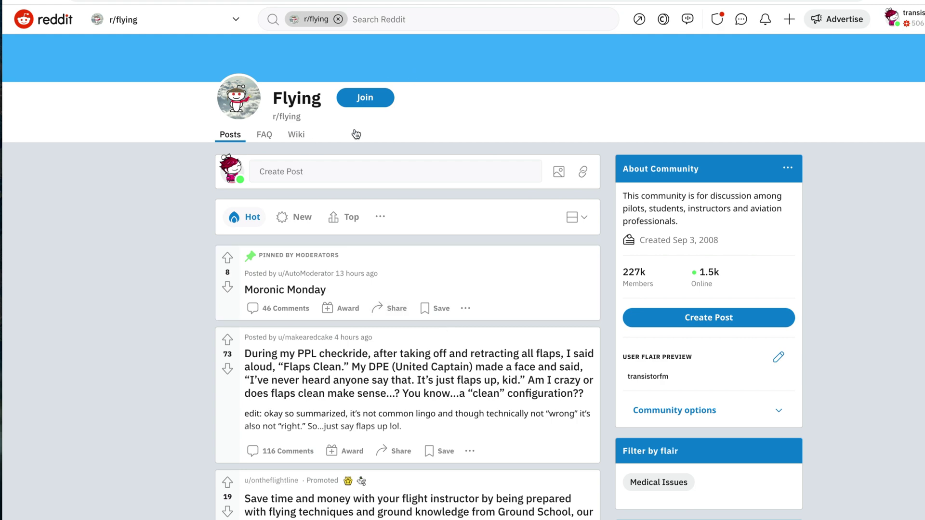
scroll(548, 388, down, 15)
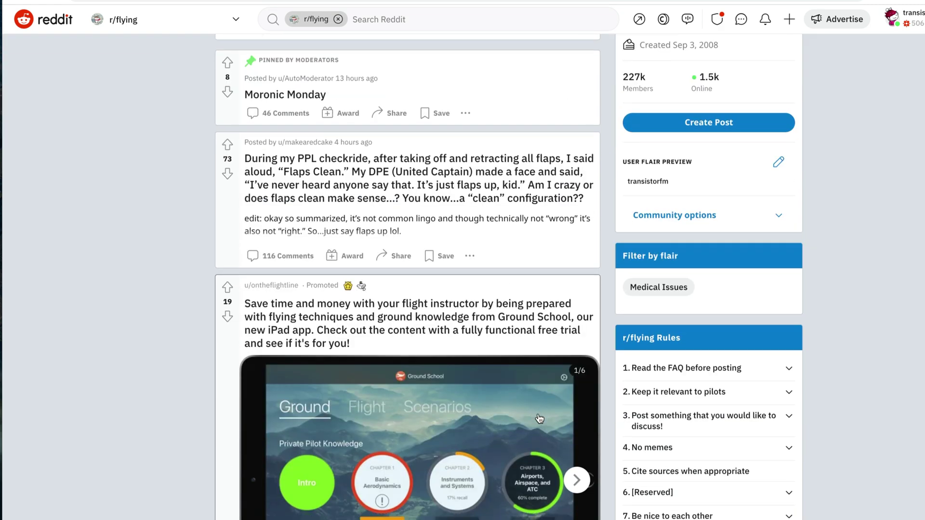
scroll(531, 352, down, 7)
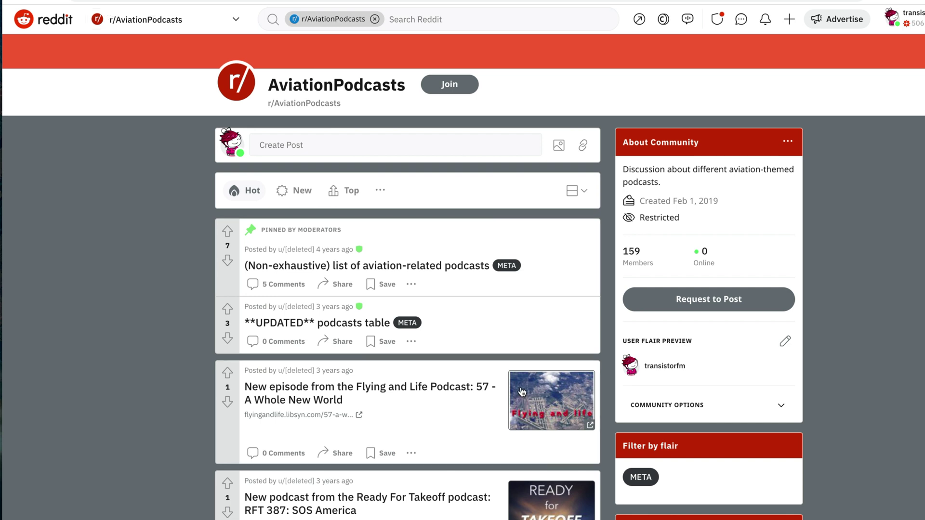
scroll(455, 378, down, 2)
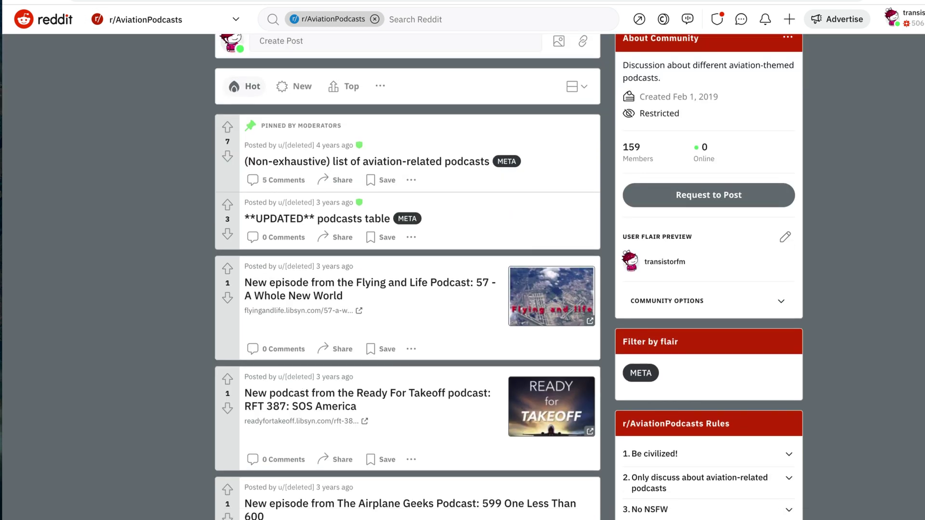
scroll(675, 295, down, 6)
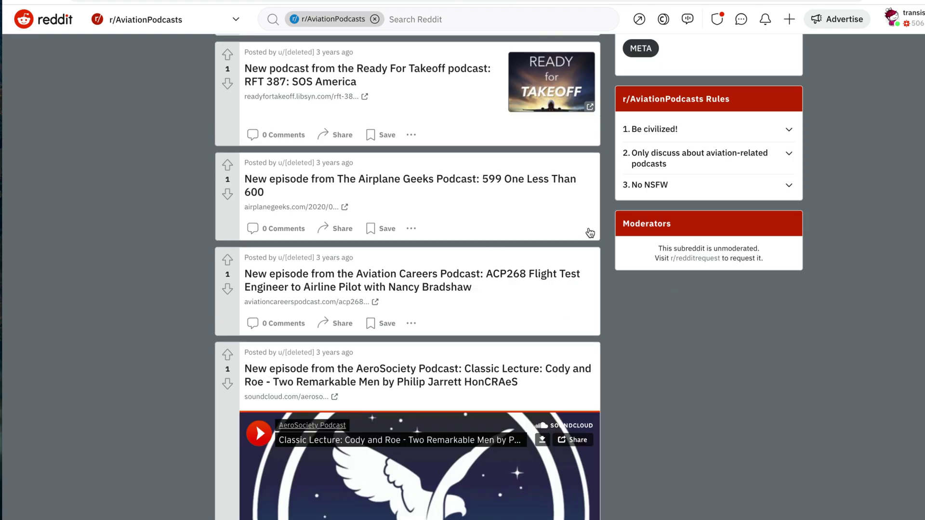
scroll(590, 233, up, 10)
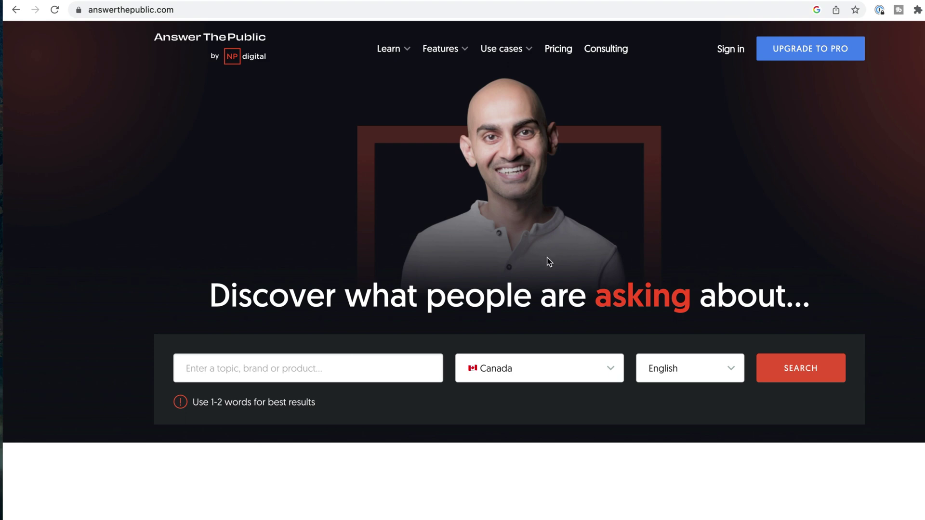
Step: Run an AnswerThePublic search for 'aviation podcasts' and look over the 203-result questions wheel
click(313, 379)
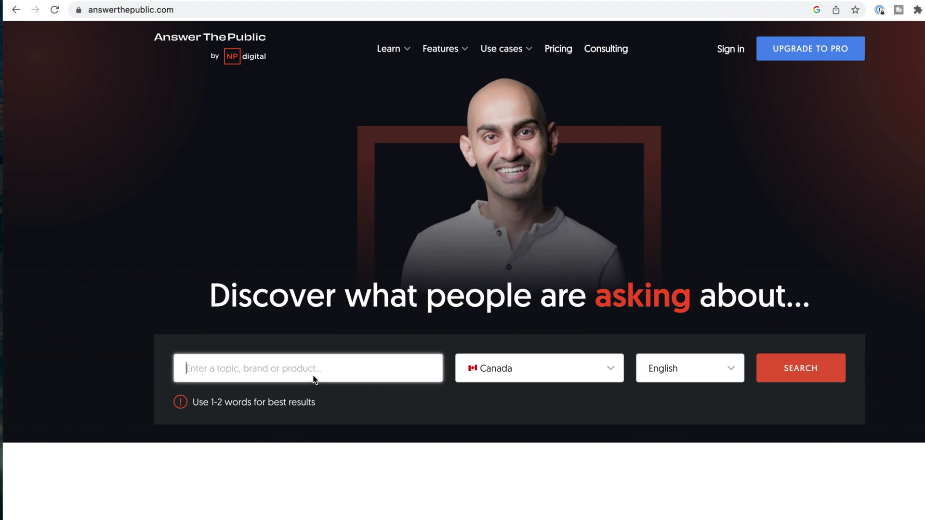
text(aviation podcasts)
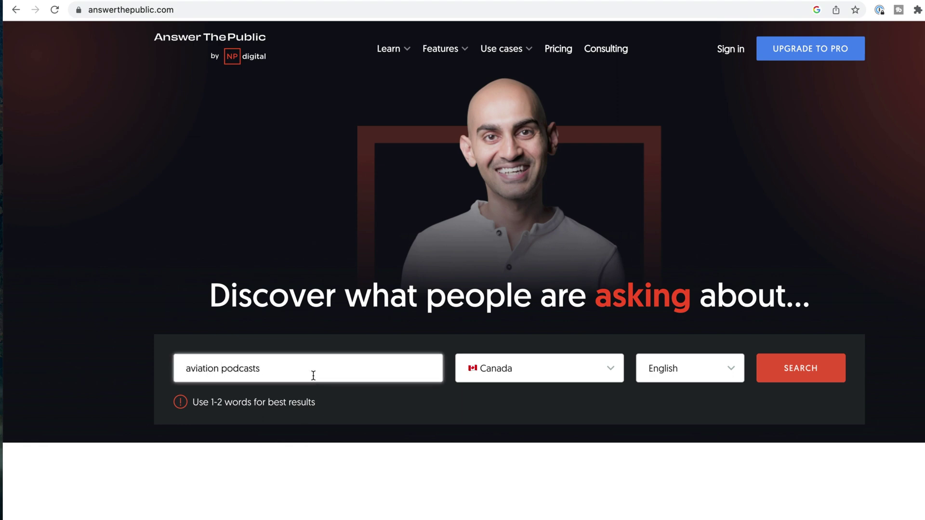
click(782, 361)
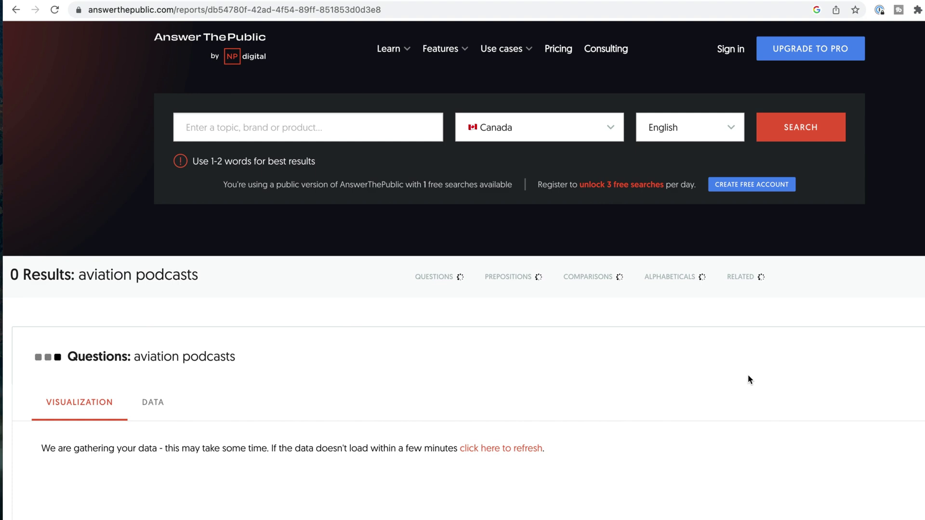
scroll(665, 220, down, 5)
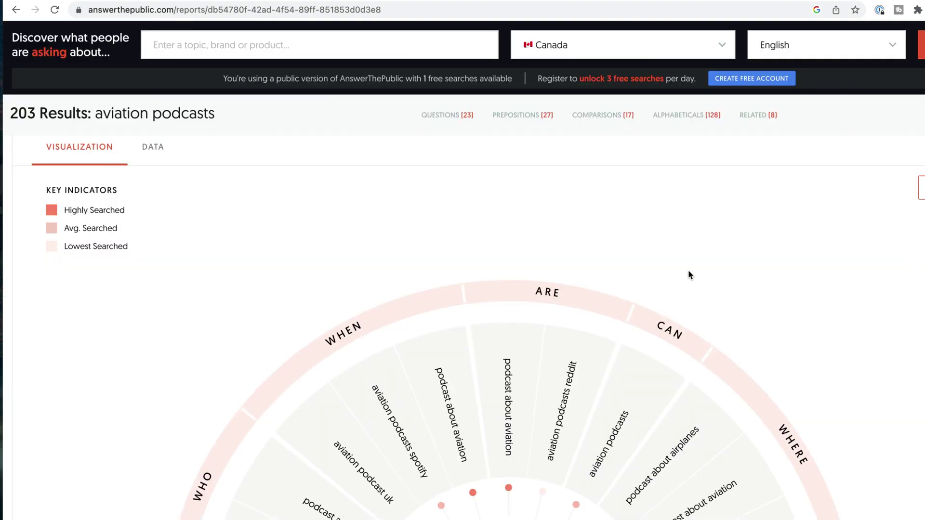
scroll(684, 274, down, 9)
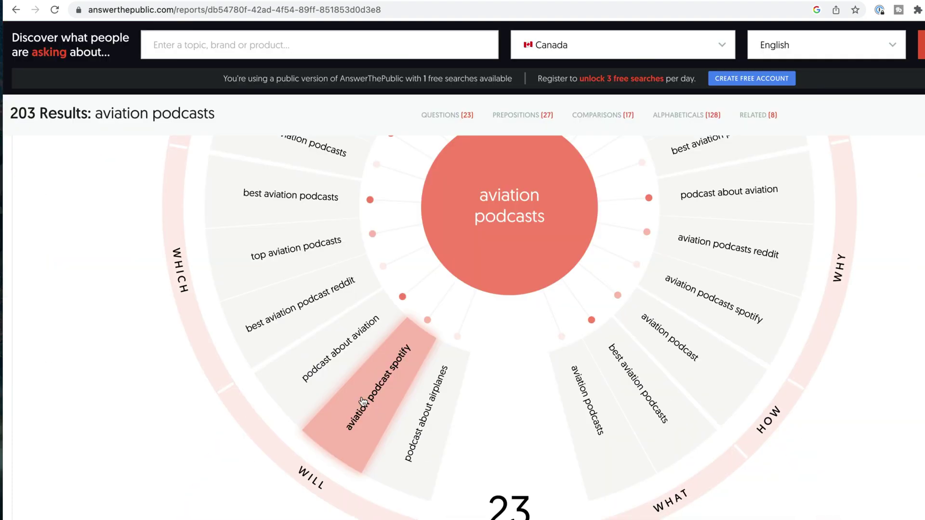
scroll(760, 502, down, 8)
scroll(759, 502, up, 7)
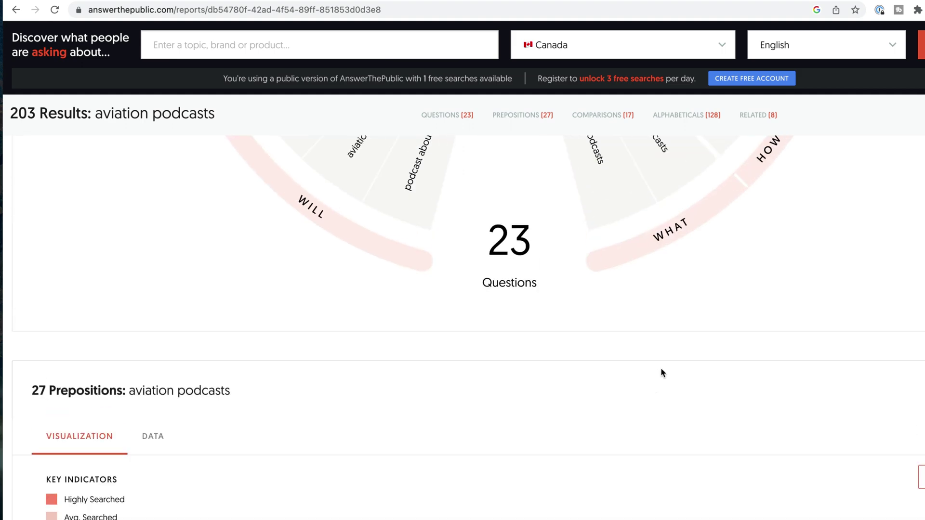
scroll(456, 344, up, 1)
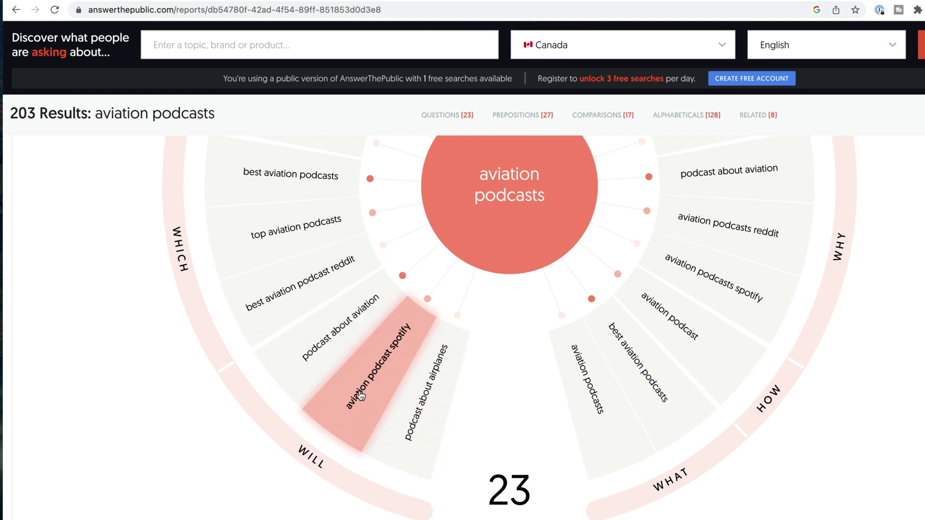
key(ctrl+Tab)
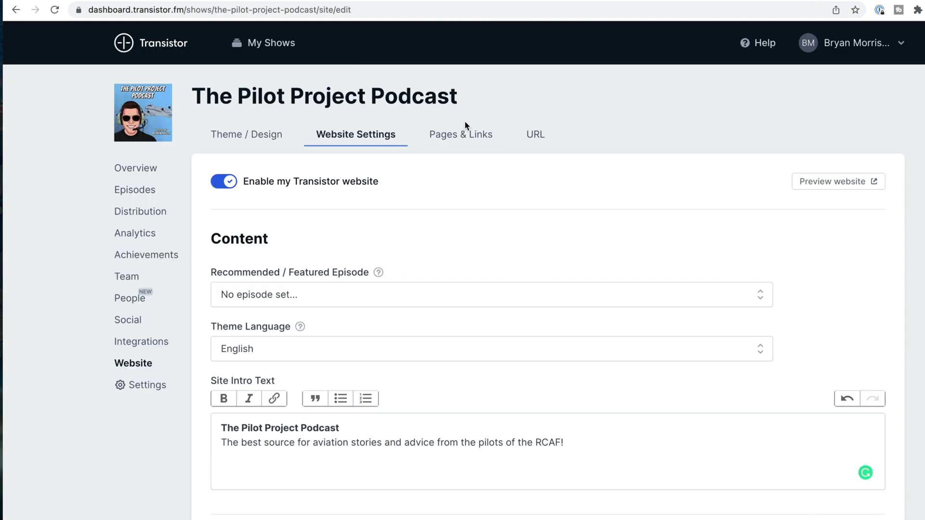
Step: Start a new custom page from Pages & Links, leaving the website settings page
click(463, 134)
click(740, 227)
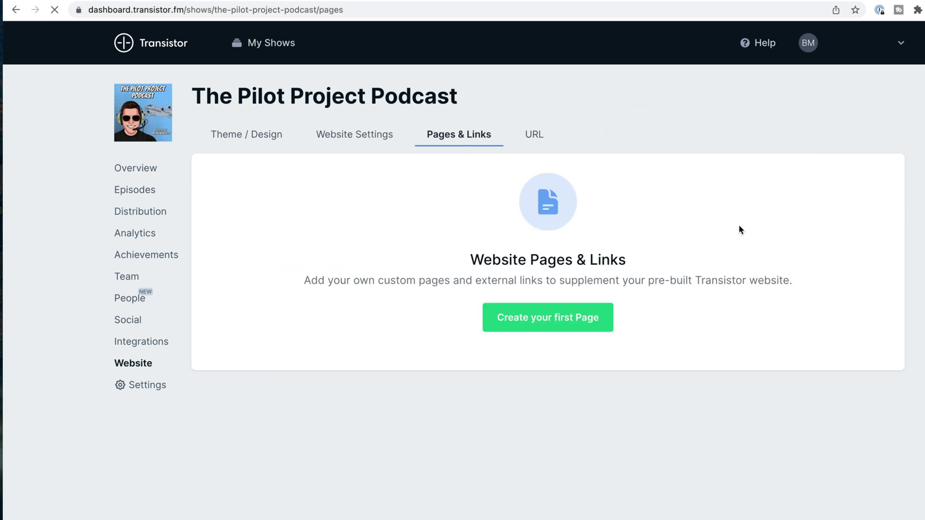
click(570, 319)
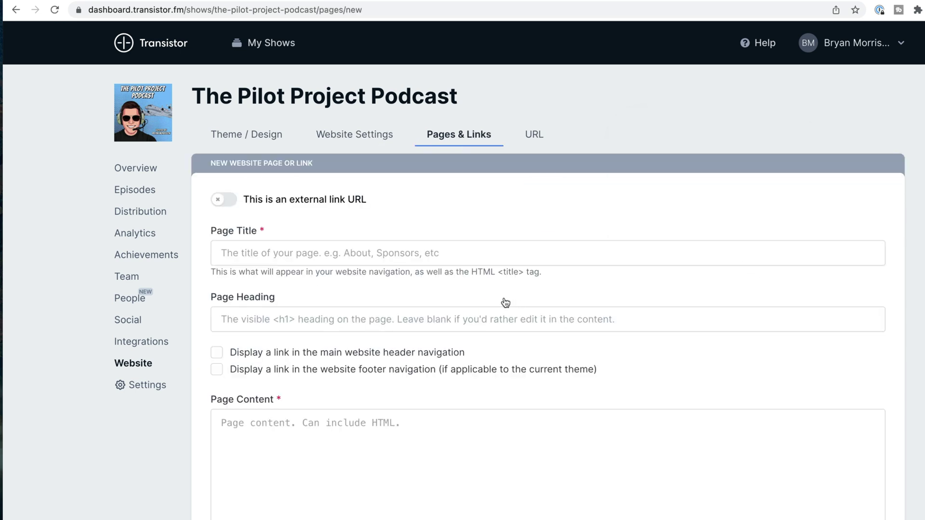
click(326, 254)
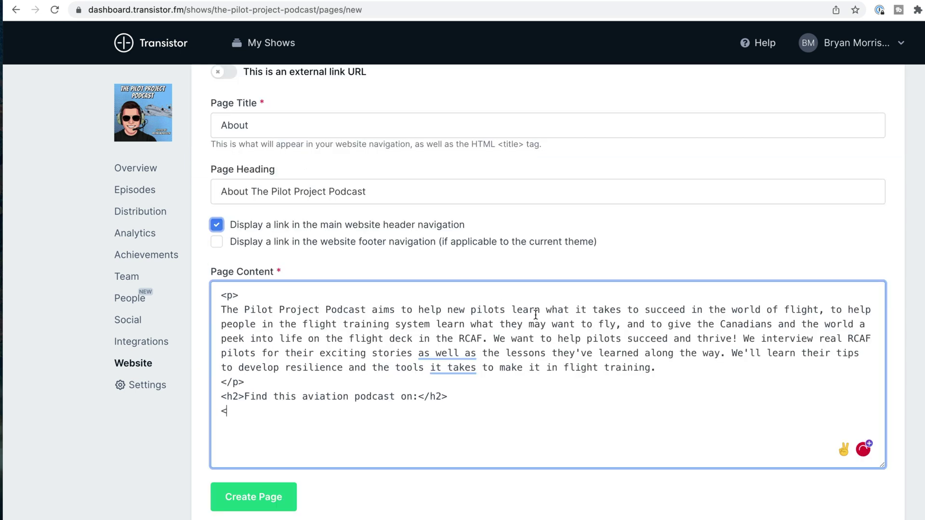
Step: Enter an HTML list of Spotify and Apple Podcasts listening links as the page content
text(ul>)
key(Return)
text(<li>Spotifyz,)
key(BackSpace)
key(BackSpace)
text(</li>)
key(Return)
text(<li>App)
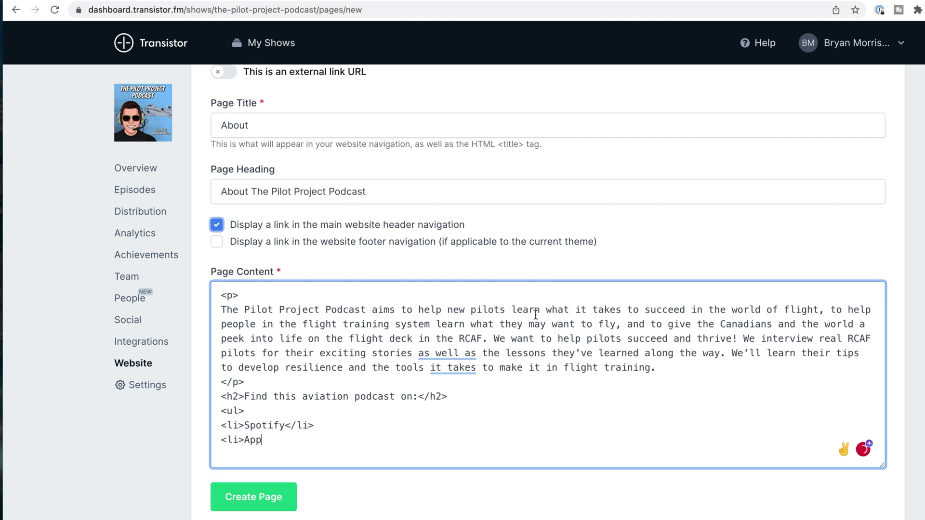
text(le Podcasts</li>)
key(Return)
text(</ul>)
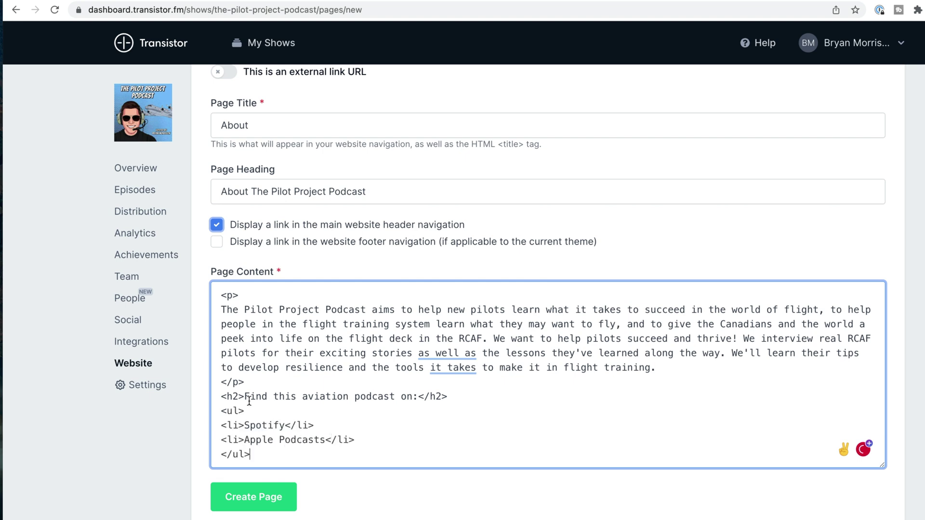
drag(304, 396, 395, 396)
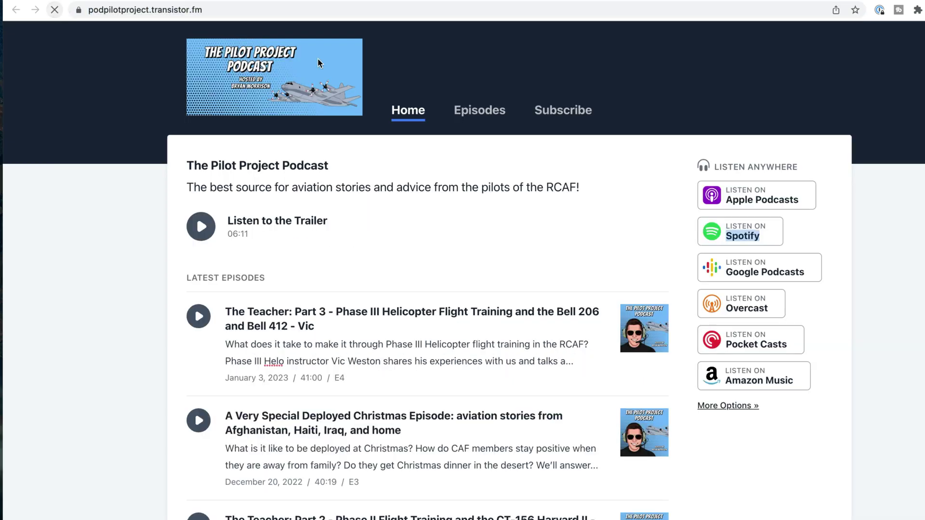
Step: Open the live About page and check its 'Find this aviation podcast on:' heading above the links
scroll(520, 163, down, 1)
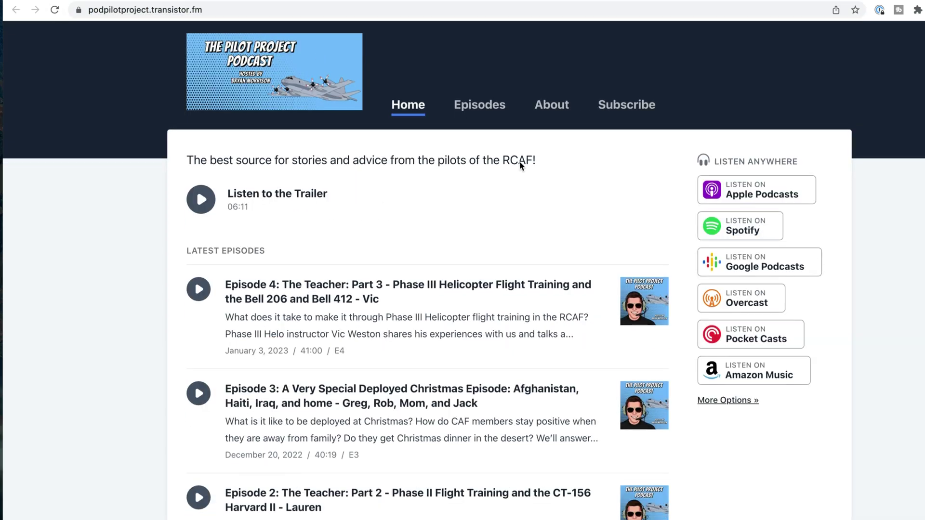
click(549, 112)
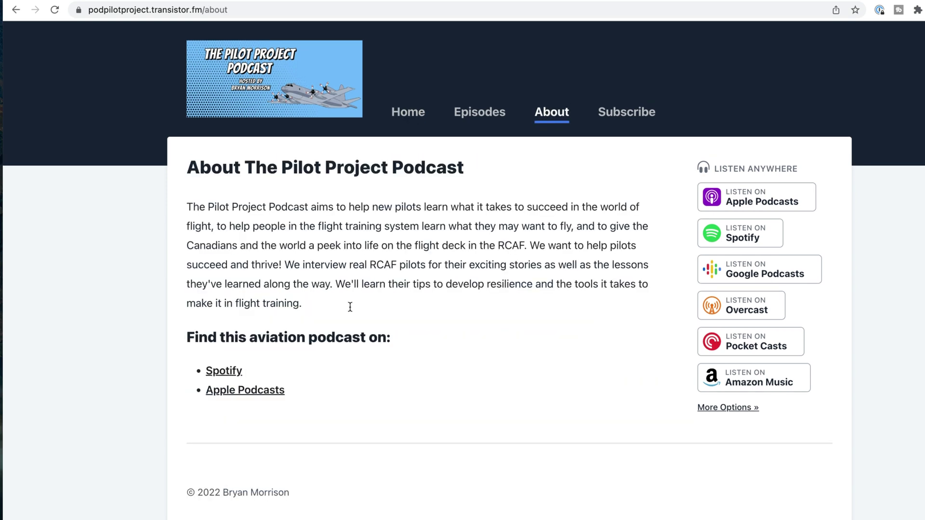
drag(188, 207, 419, 314)
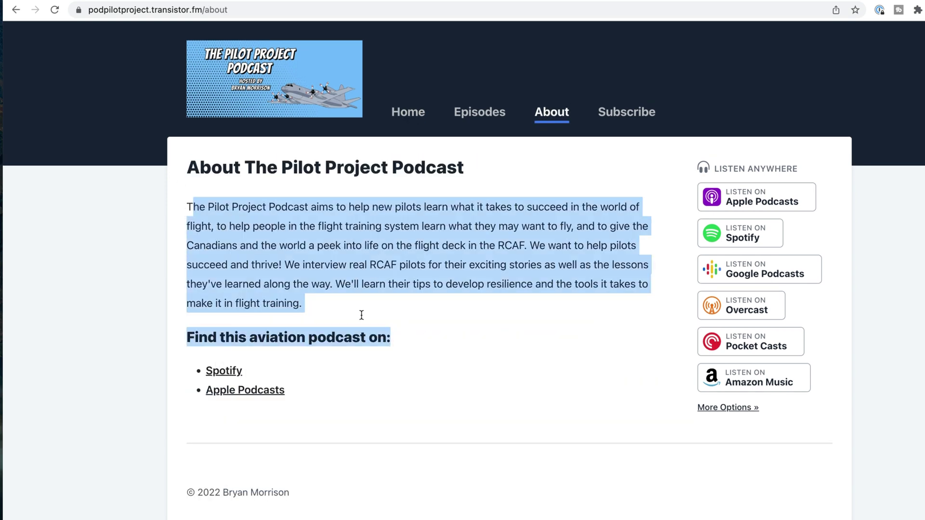
click(376, 284)
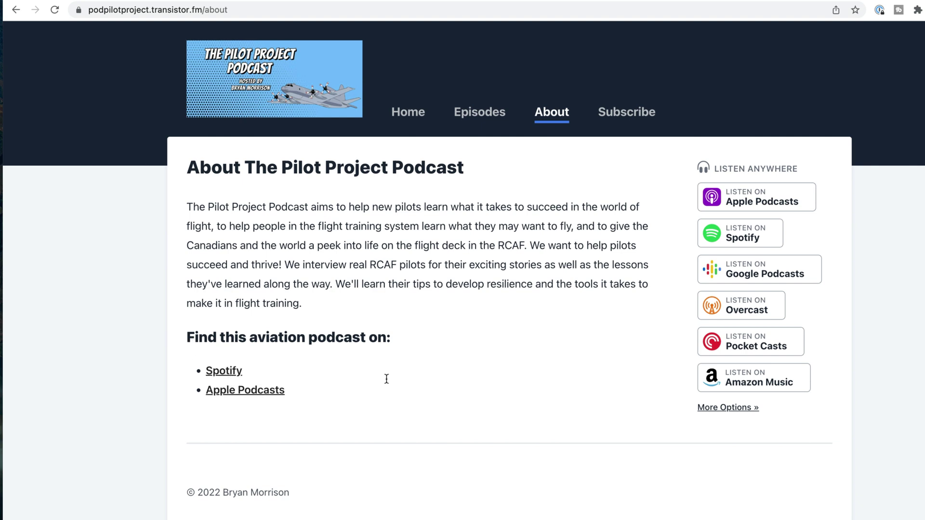
scroll(256, 361, down, 1)
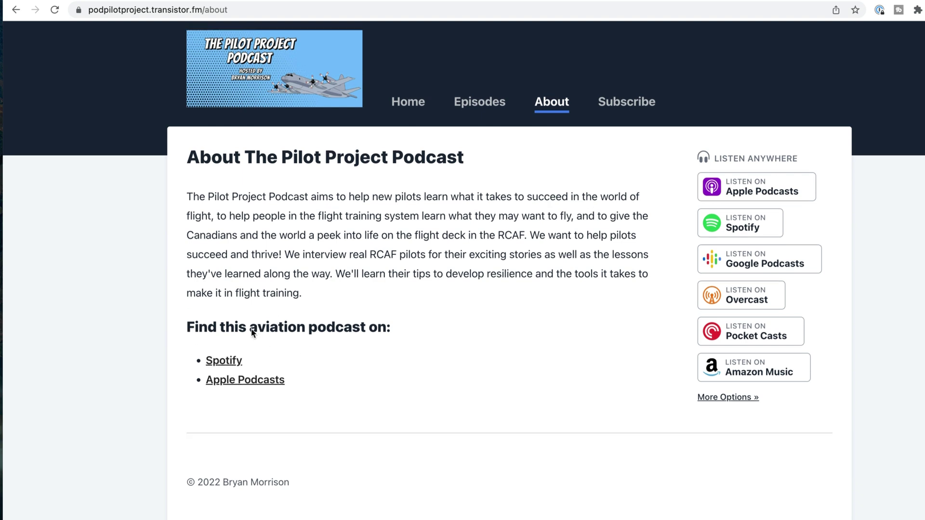
drag(251, 331, 363, 332)
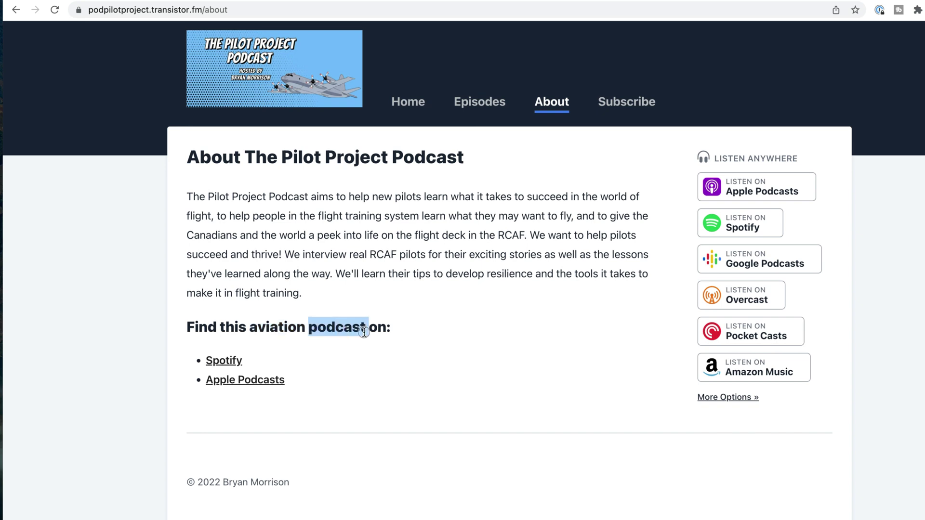
click(444, 277)
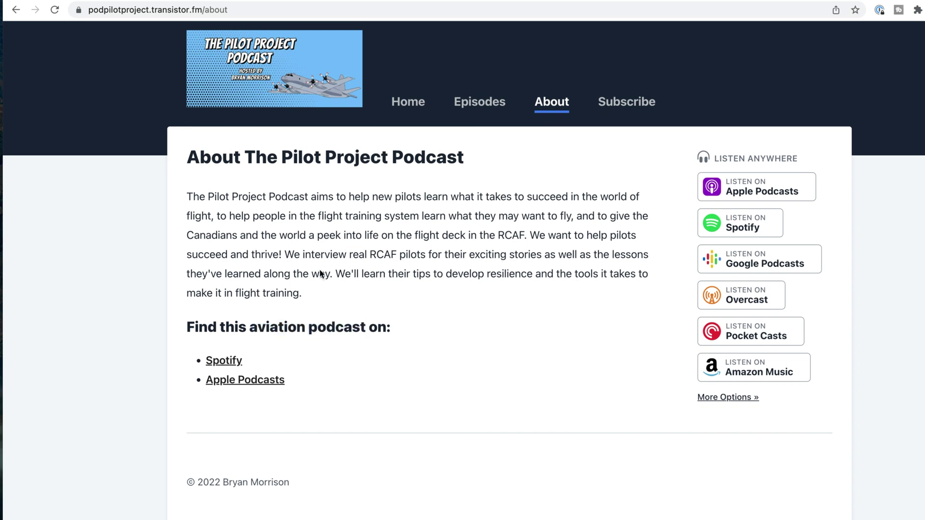
scroll(563, 259, up, 1)
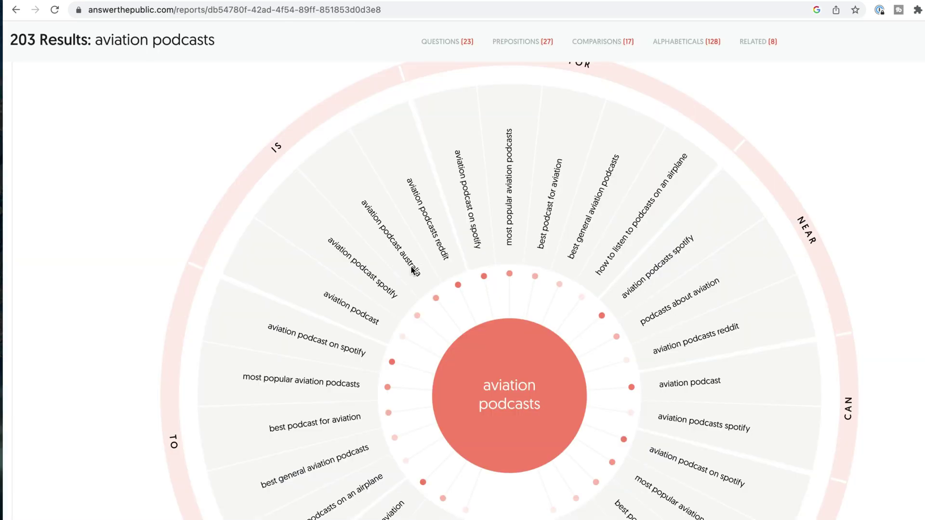
Step: Scan the Alphabeticals cards, picking out 'aviation geeks podcast' and 'aviation news podcasts'
scroll(508, 332, down, 15)
scroll(514, 345, down, 20)
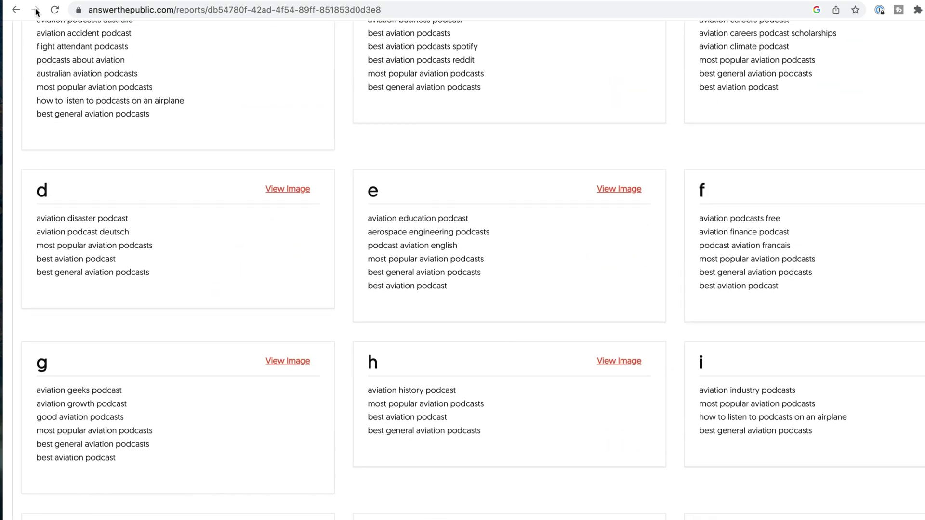
scroll(73, 280, down, 4)
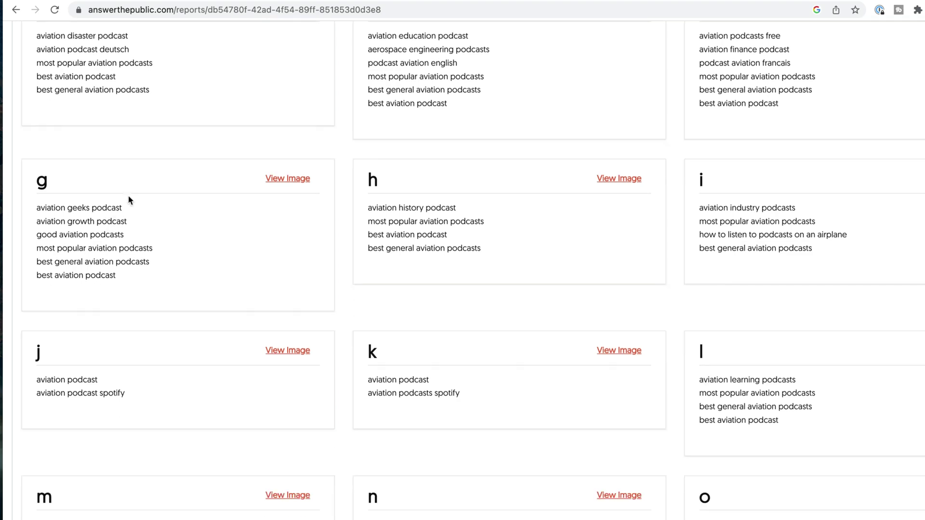
drag(125, 207, 37, 207)
click(200, 339)
scroll(197, 386, down, 2)
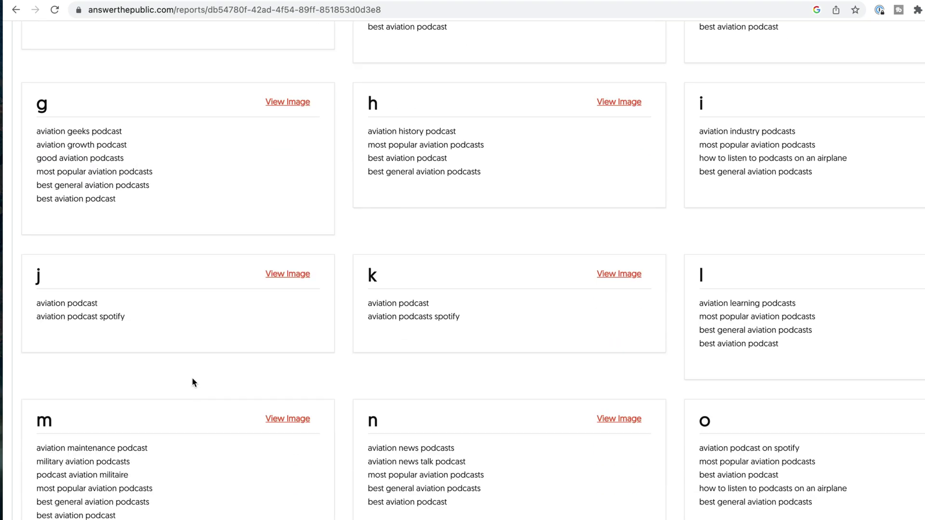
scroll(193, 382, down, 3)
drag(347, 333, 457, 336)
click(524, 431)
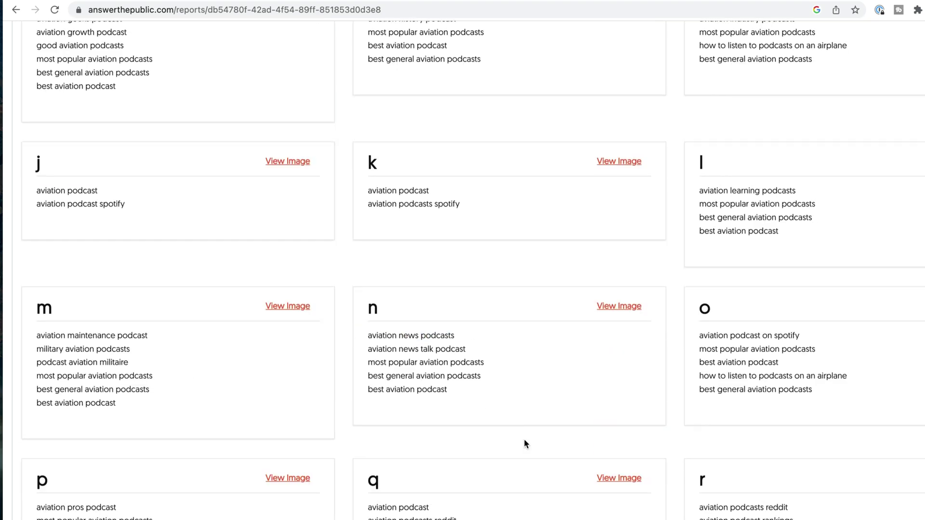
scroll(525, 440, down, 2)
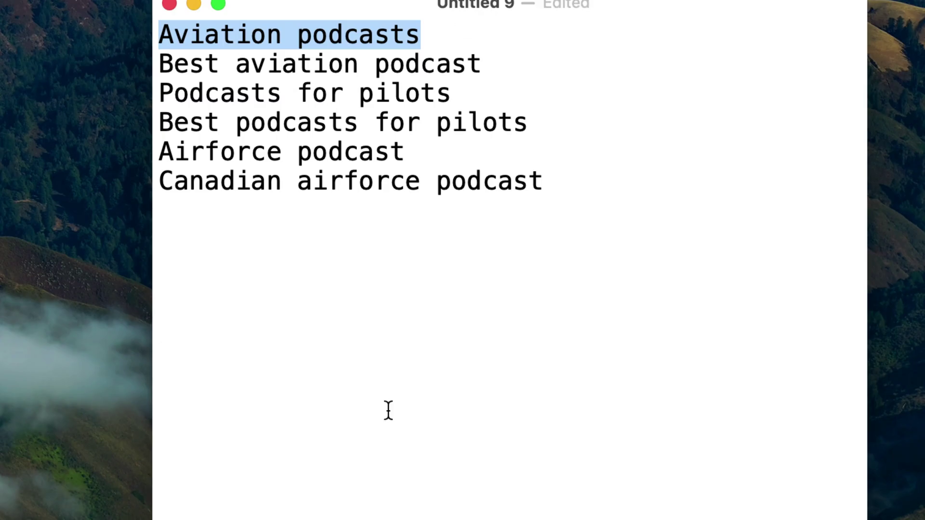
click(389, 415)
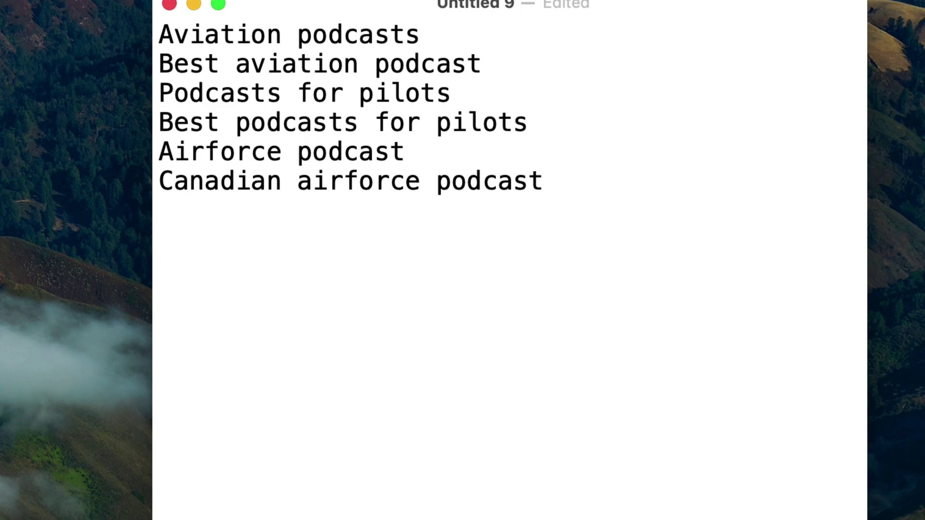
click(295, 93)
drag(284, 33, 128, 35)
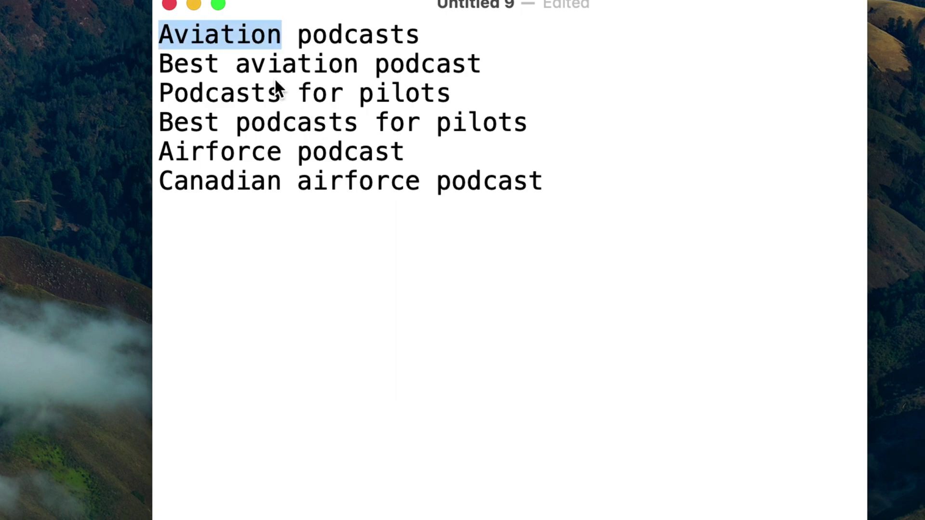
drag(355, 68, 72, 70)
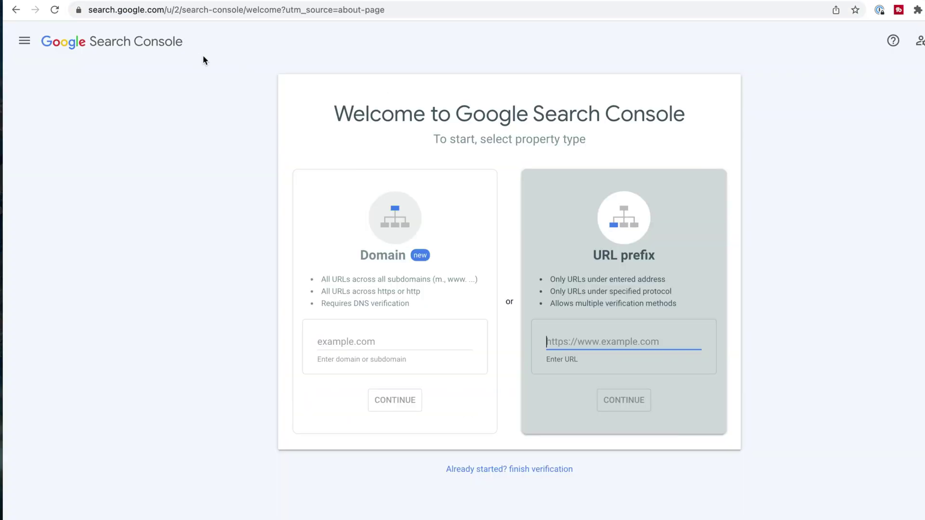
text(https://podpilotproject.transistor.fm/)
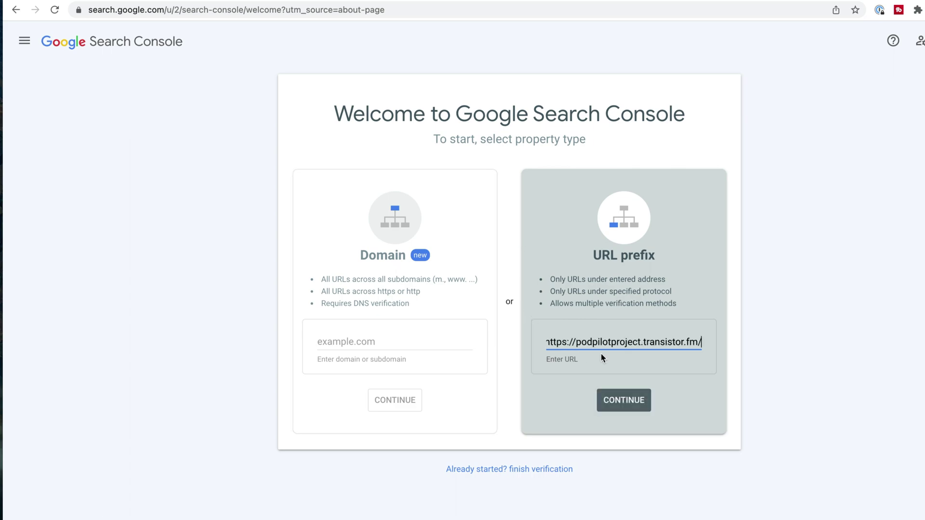
click(626, 401)
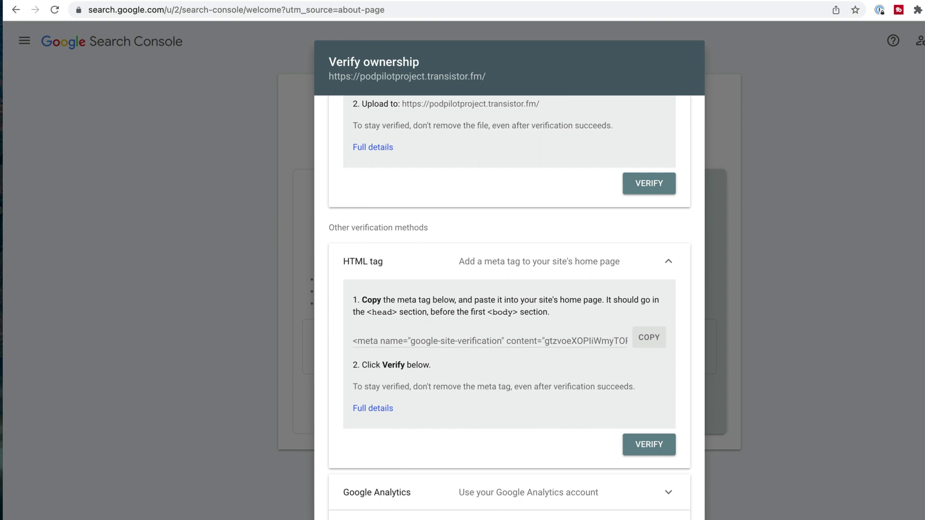
click(383, 1)
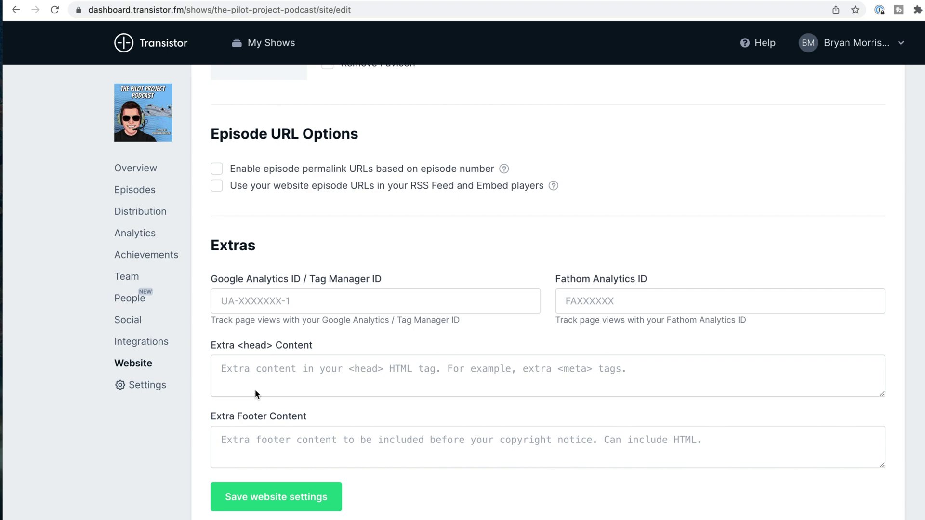
Step: Paste the Google verification meta tag into Extra <head> Content, save, and run the ownership check
scroll(265, 205, up, 15)
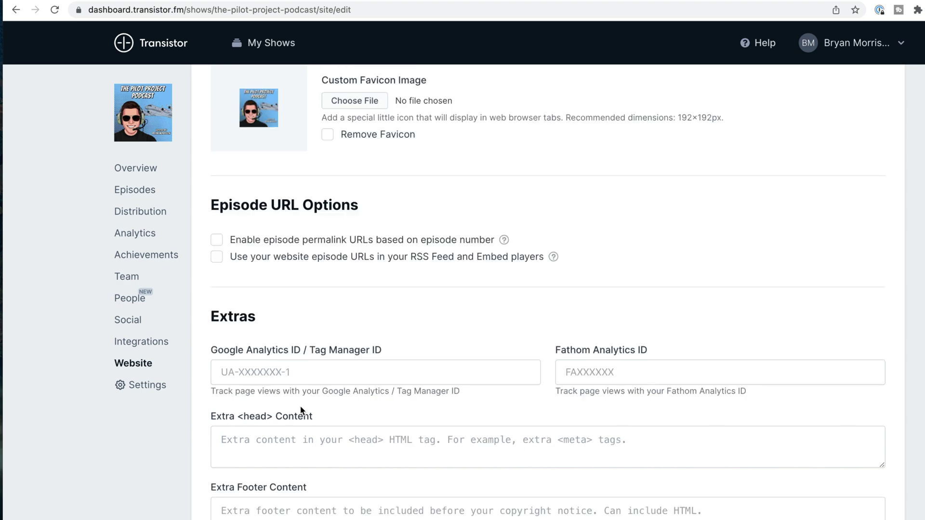
scroll(503, 331, down, 5)
scroll(503, 332, down, 10)
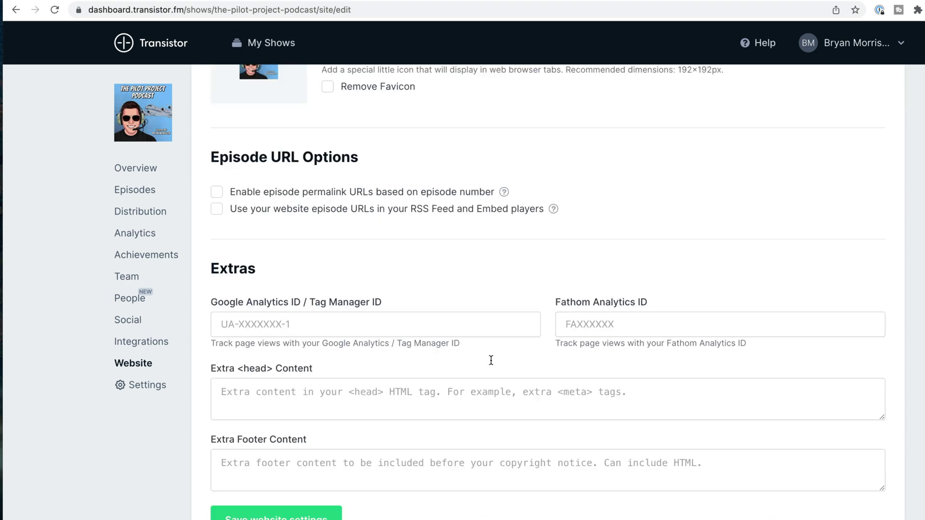
click(267, 381)
text(<meta name="google-site-verification" content="gtzvoeXOPIiWmyTOPAAD6_2fgN8v5-RELx5ND6_DFUU" />)
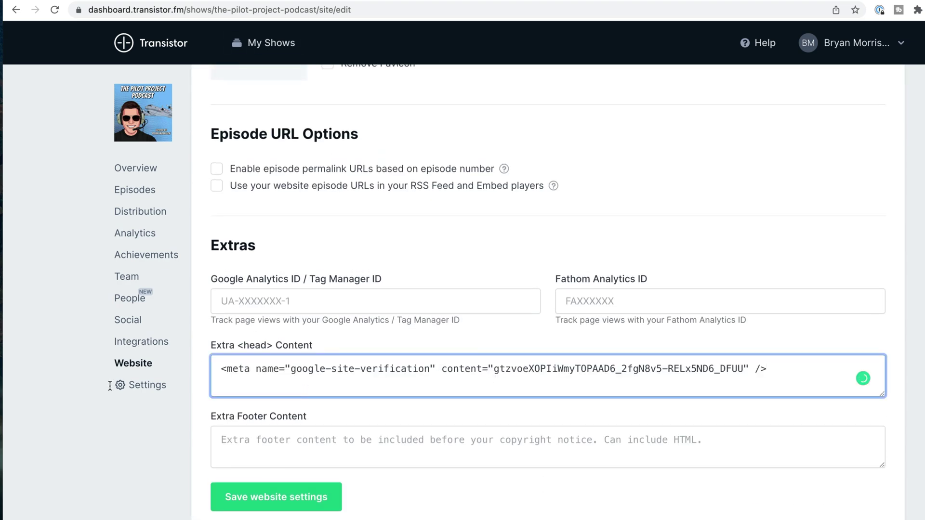
click(274, 510)
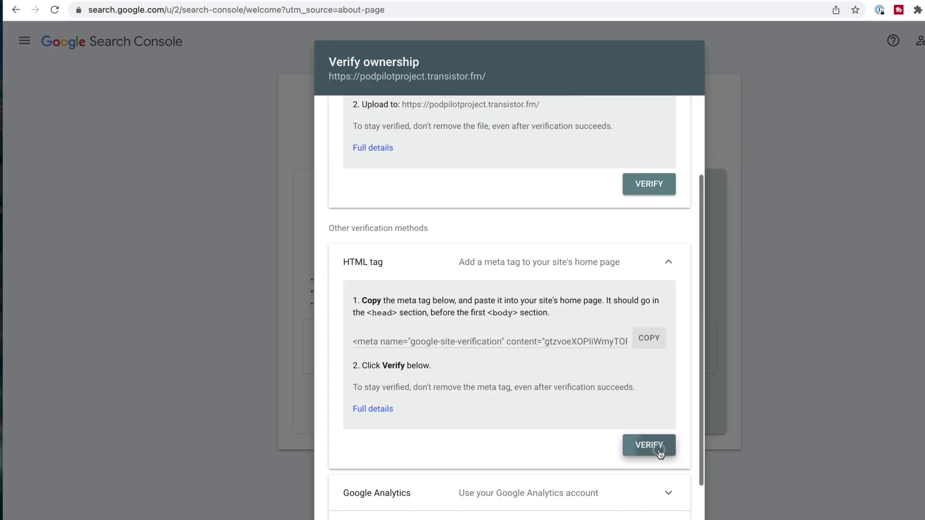
click(656, 448)
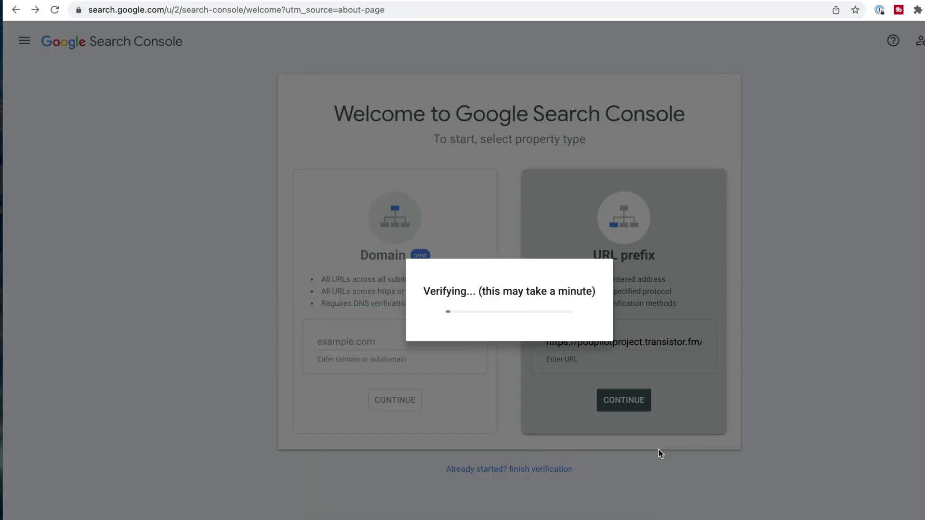
Step: Go to the verified productpeople.tv property's Overview in Search Console
click(673, 374)
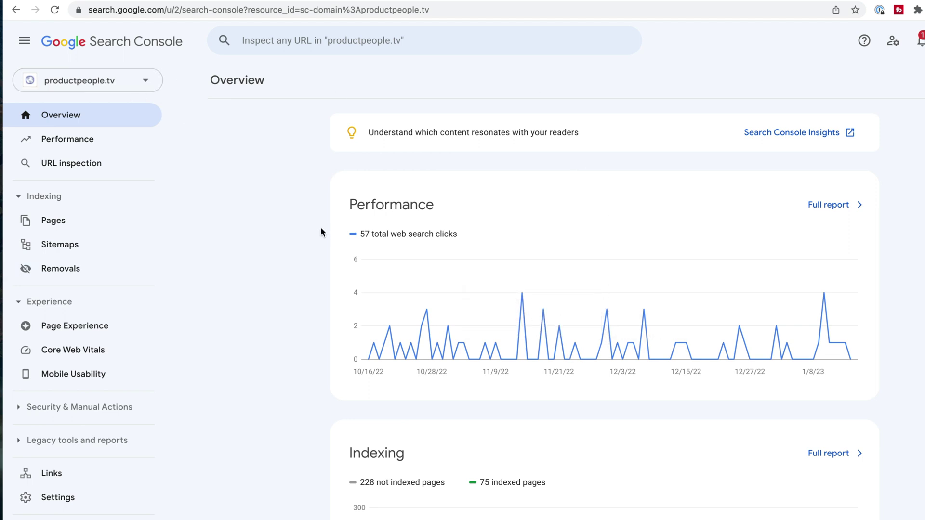
Step: Open the Performance report, add Average CTR and Average position to the chart, and view Top queries
click(388, 320)
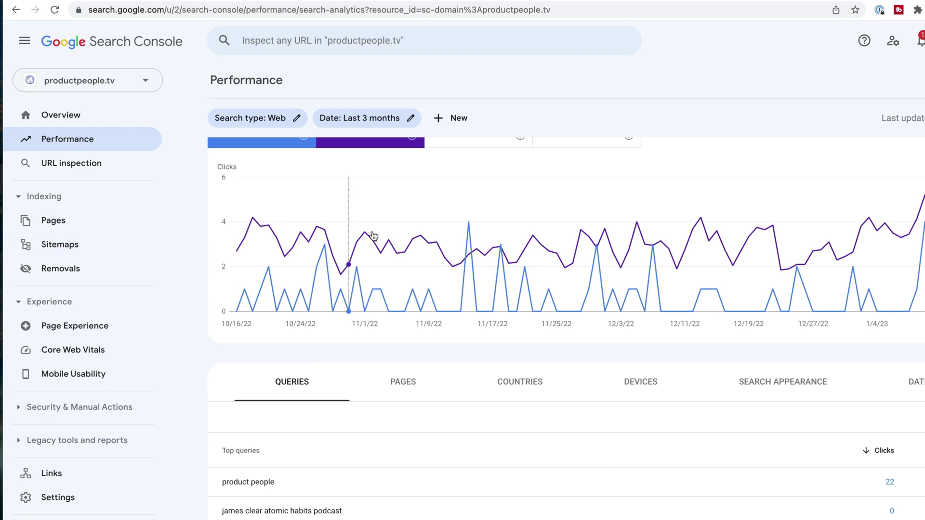
click(451, 182)
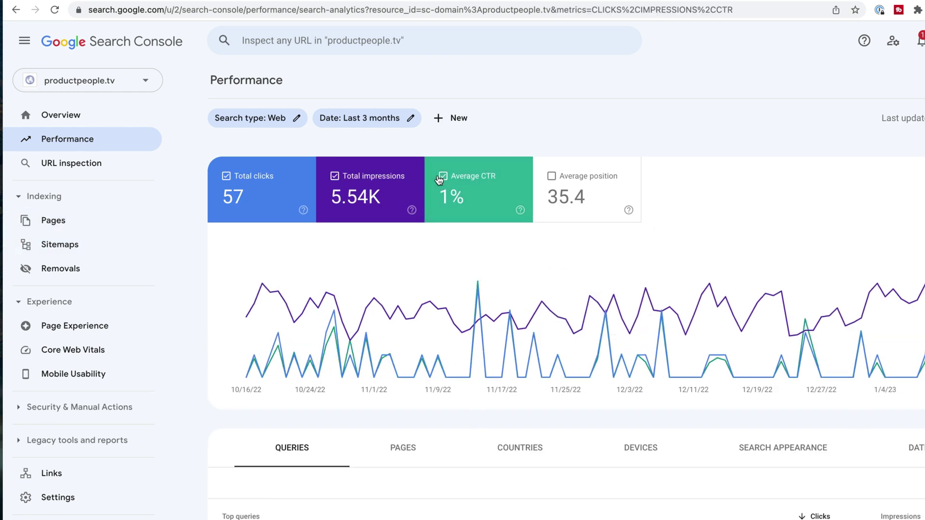
click(549, 178)
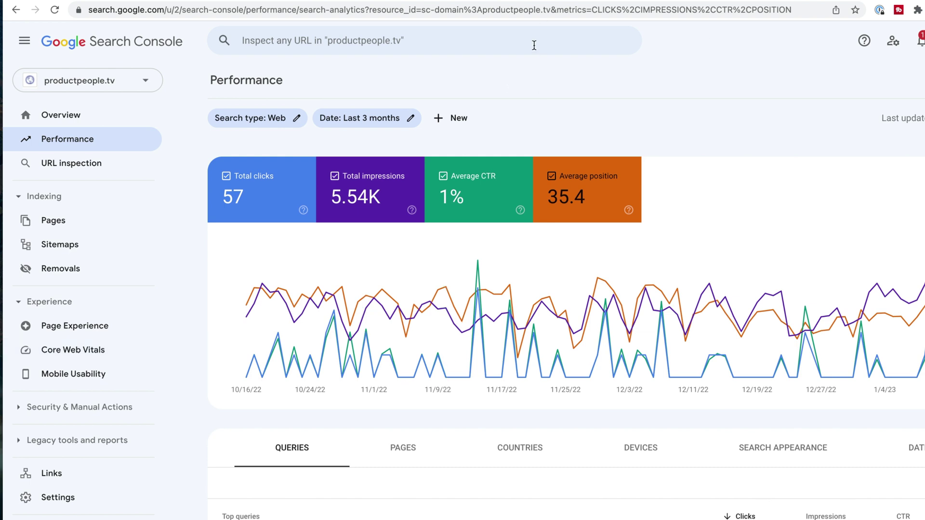
scroll(657, 291, down, 5)
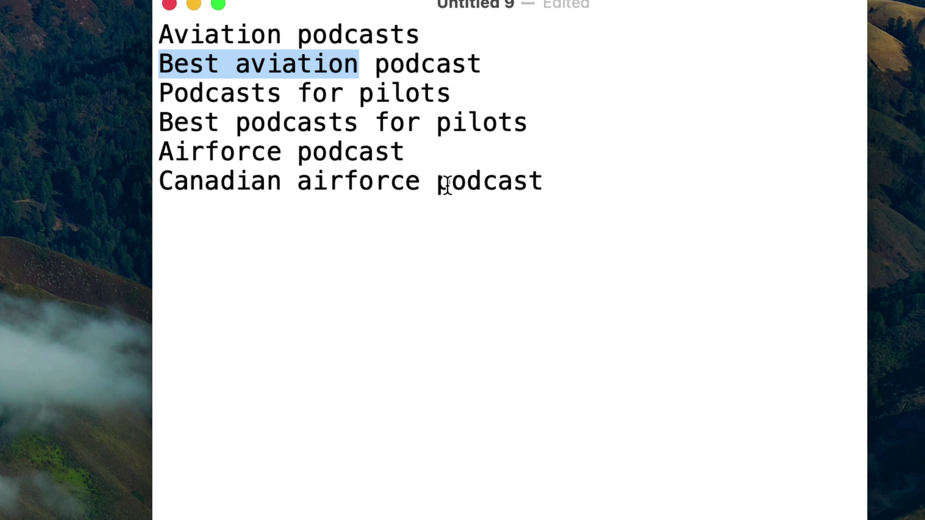
click(472, 236)
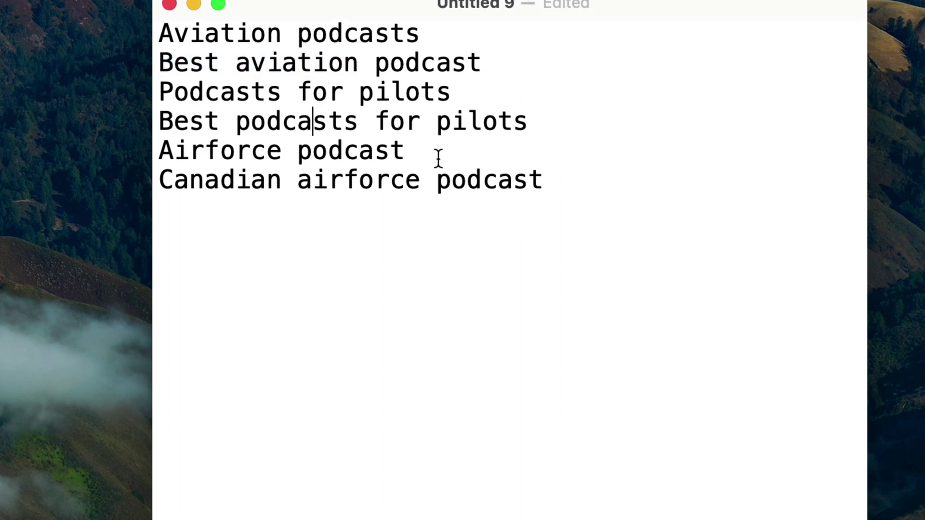
click(513, 99)
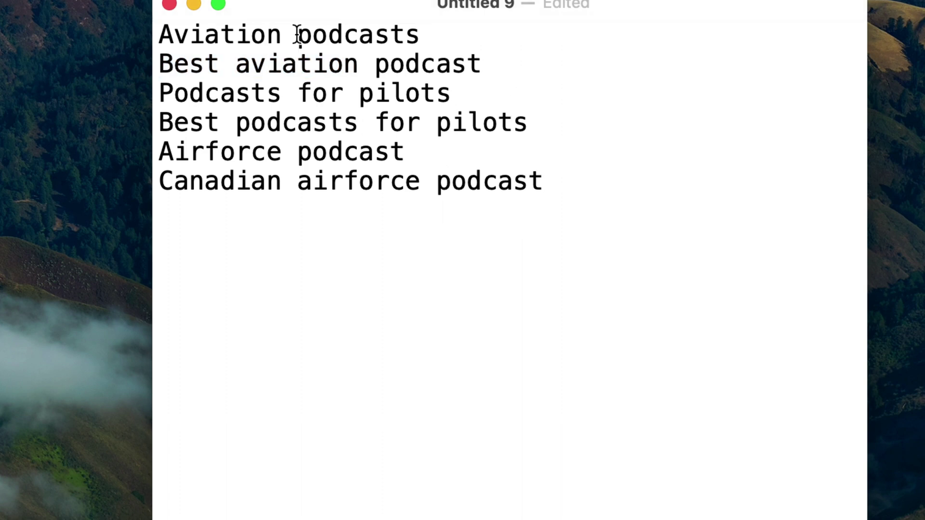
click(278, 34)
drag(452, 27, 140, 30)
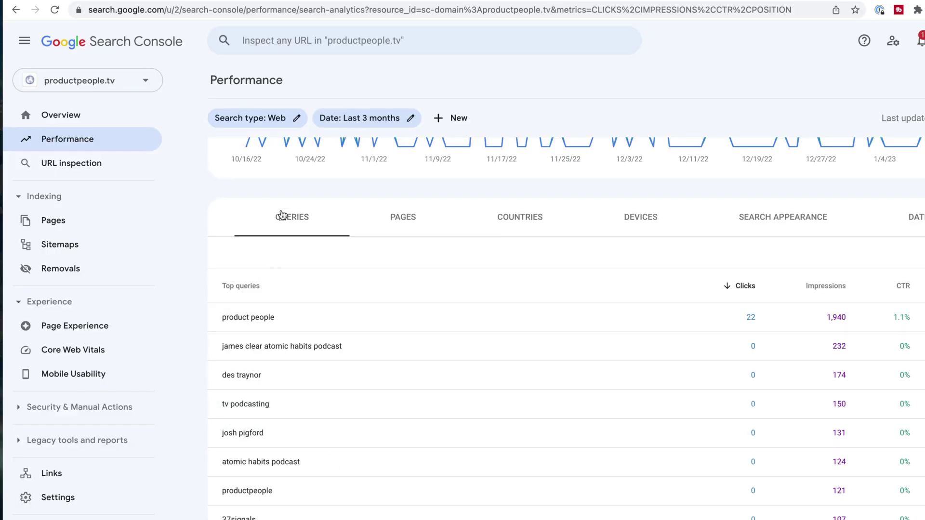
scroll(404, 288, up, 1)
scroll(409, 289, up, 3)
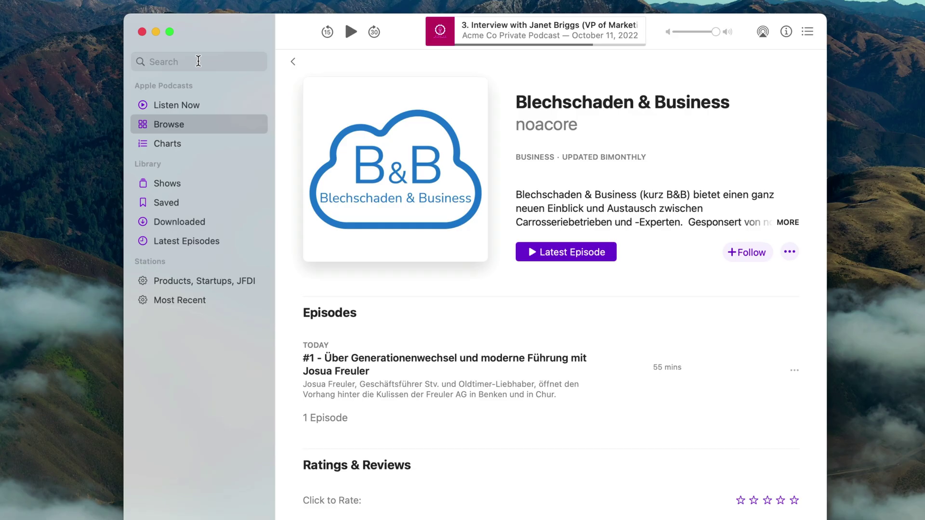
Step: Search Apple Podcasts for 'aviation' and open the Pilot to Pilot show page
click(198, 61)
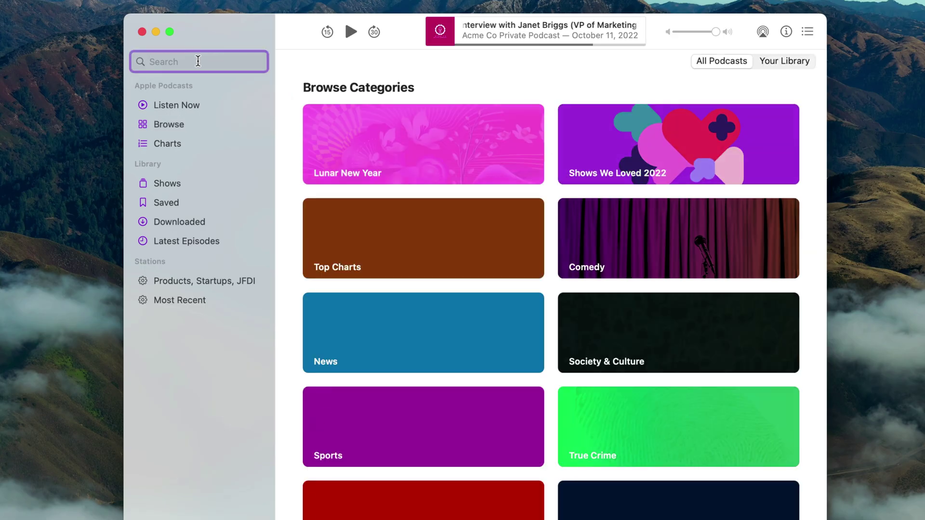
text(aviation)
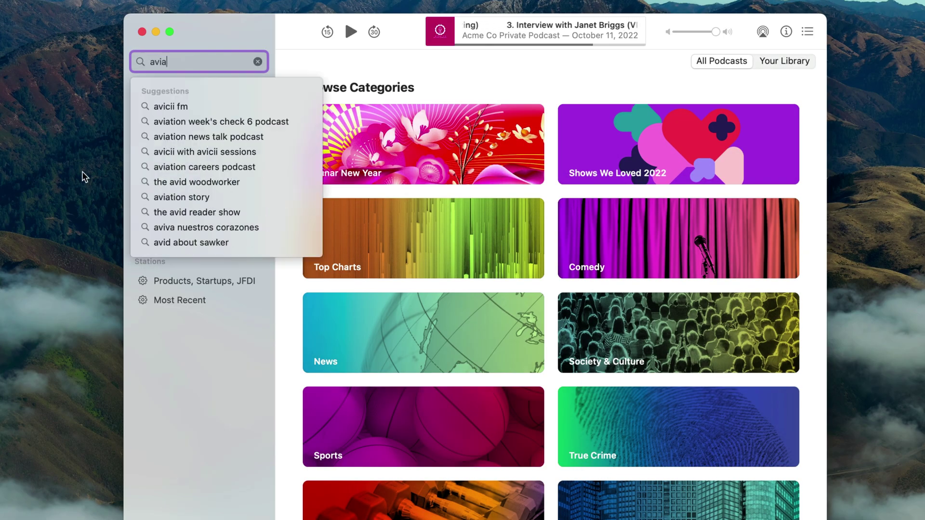
key(Return)
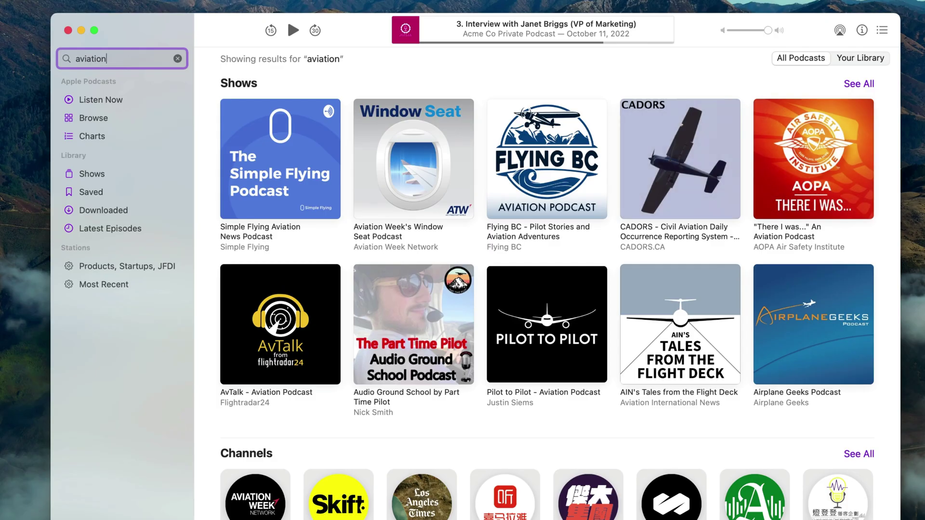
click(553, 305)
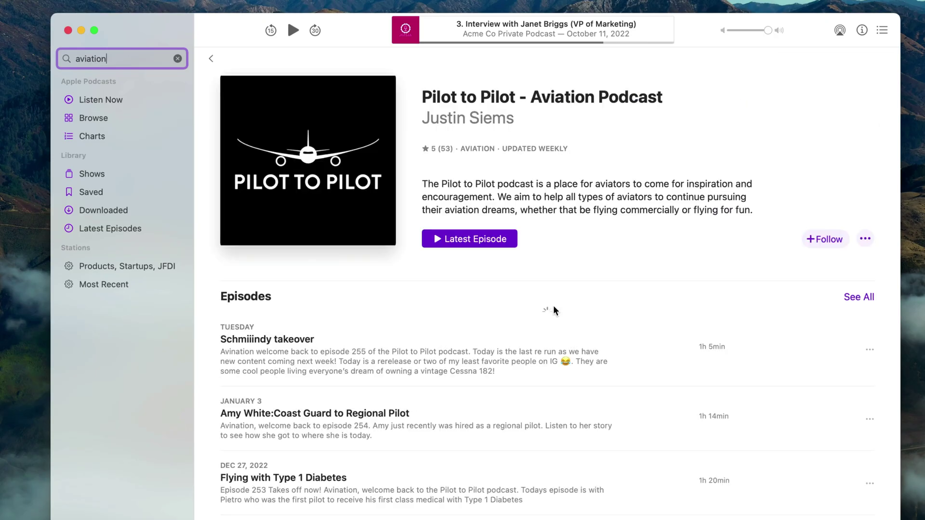
Step: Page through Pilot to Pilot's You Might Also Like shows to find competing aviation podcasts
scroll(622, 434, down, 6)
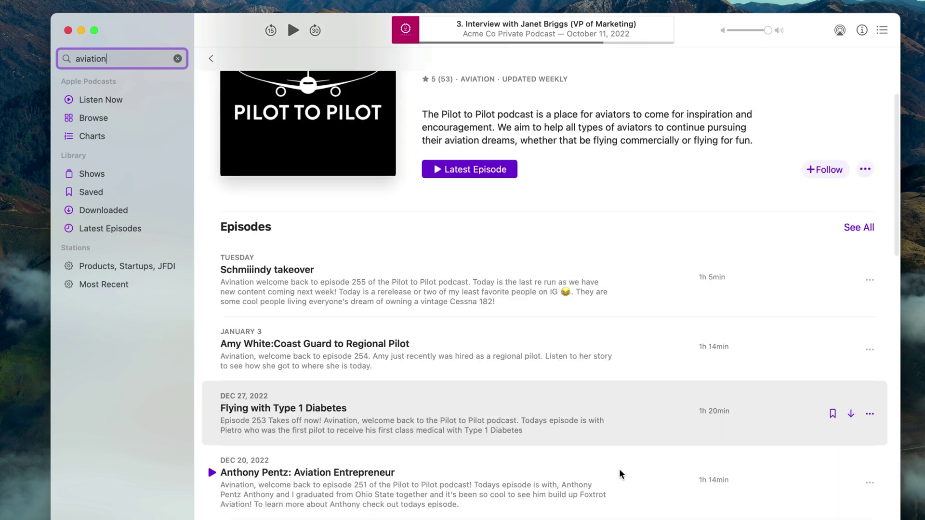
scroll(617, 471, down, 15)
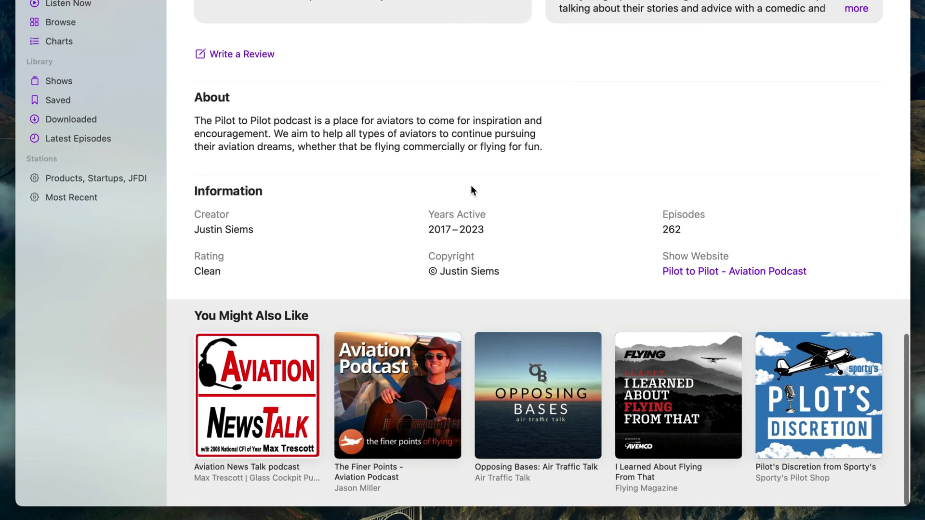
scroll(502, 105, up, 15)
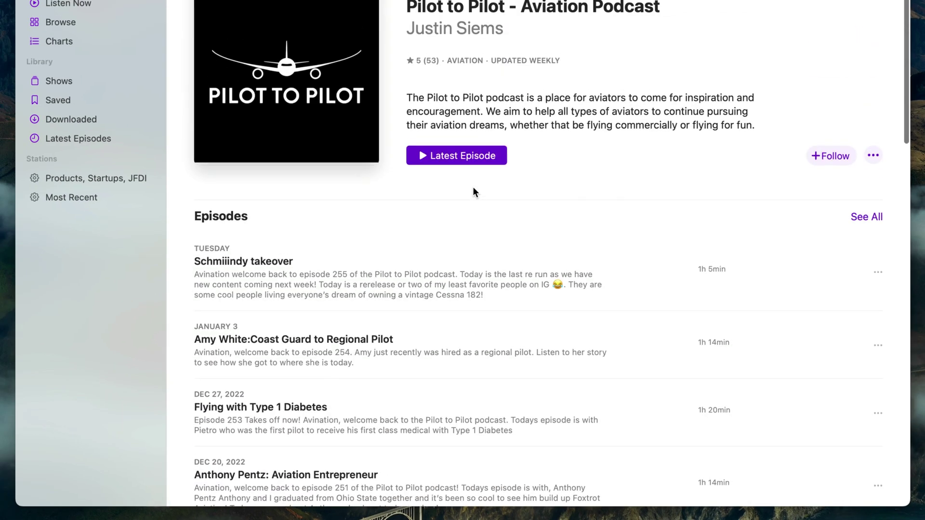
scroll(551, 397, down, 20)
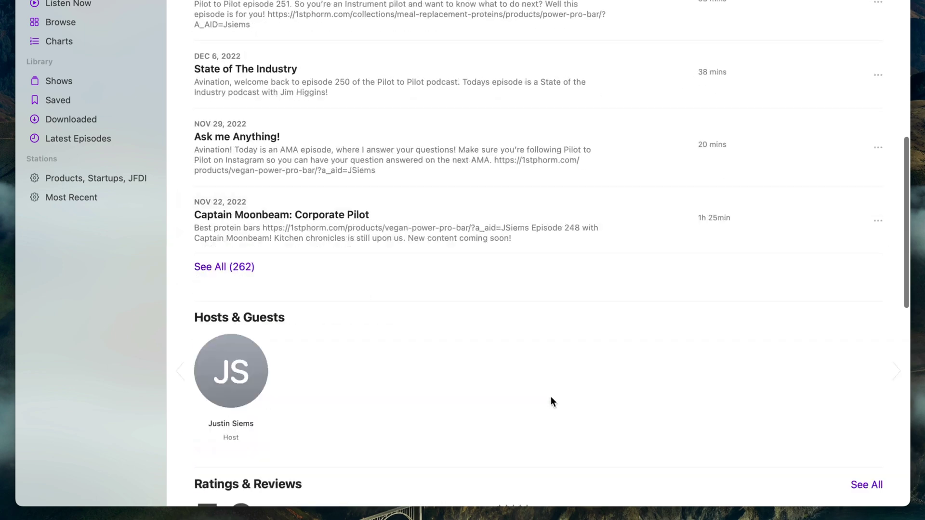
scroll(550, 397, down, 10)
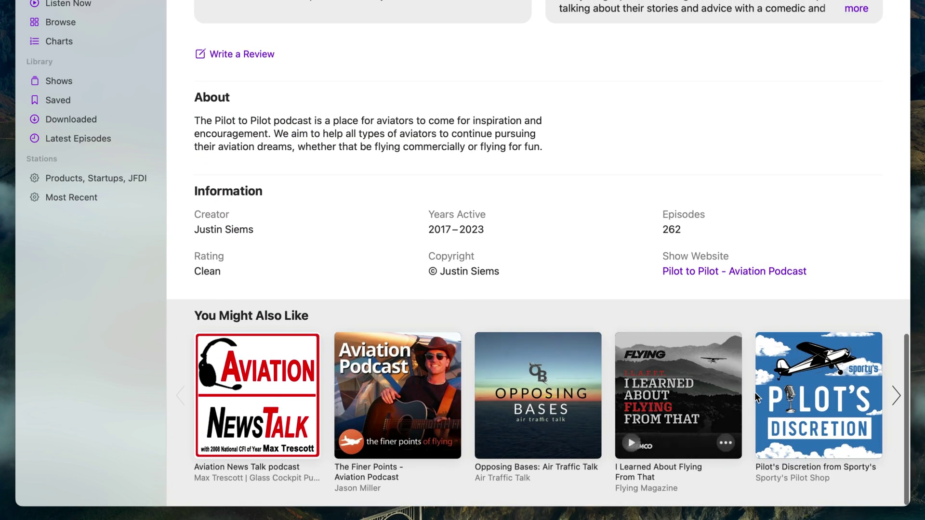
click(897, 397)
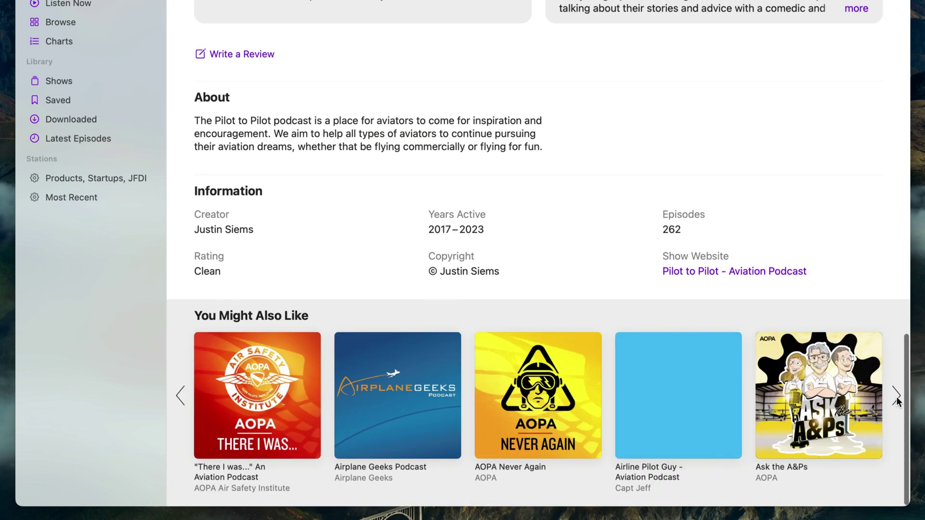
mouse_move(869, 441)
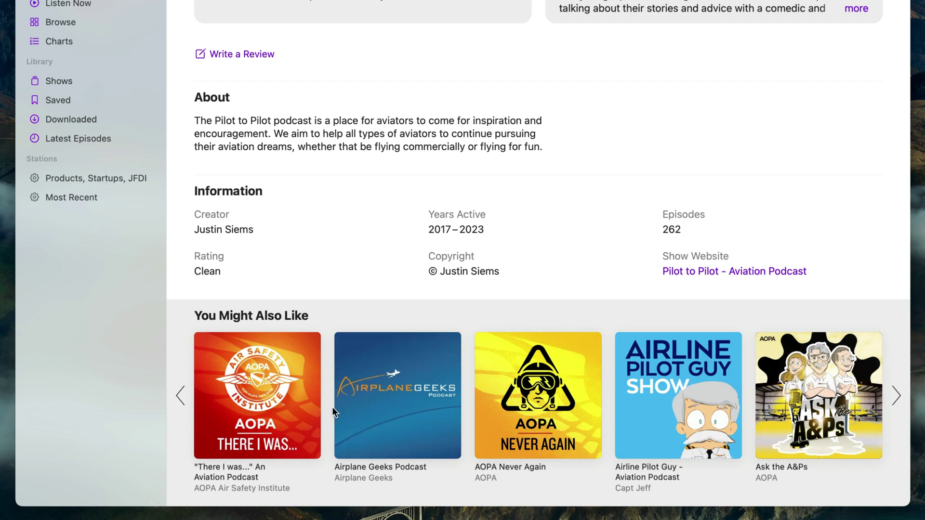
scroll(342, 406, left, 5)
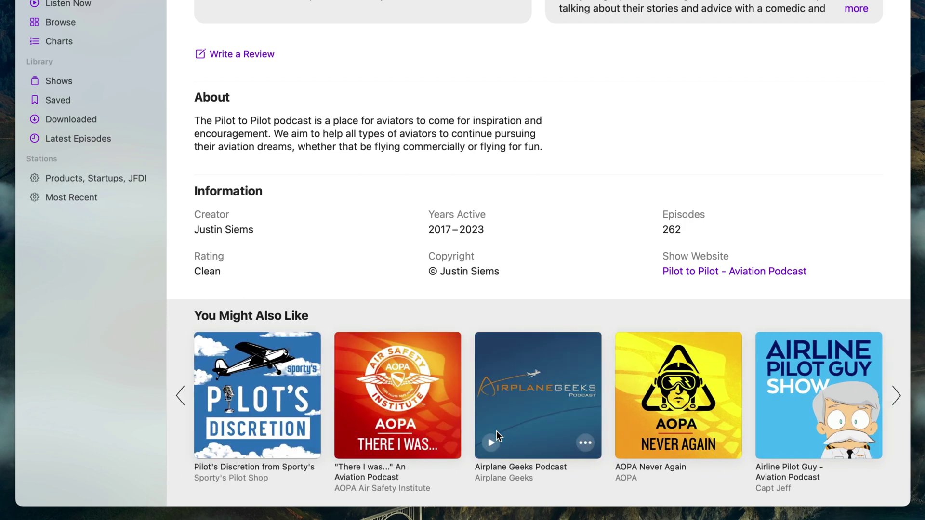
scroll(496, 430, right, 5)
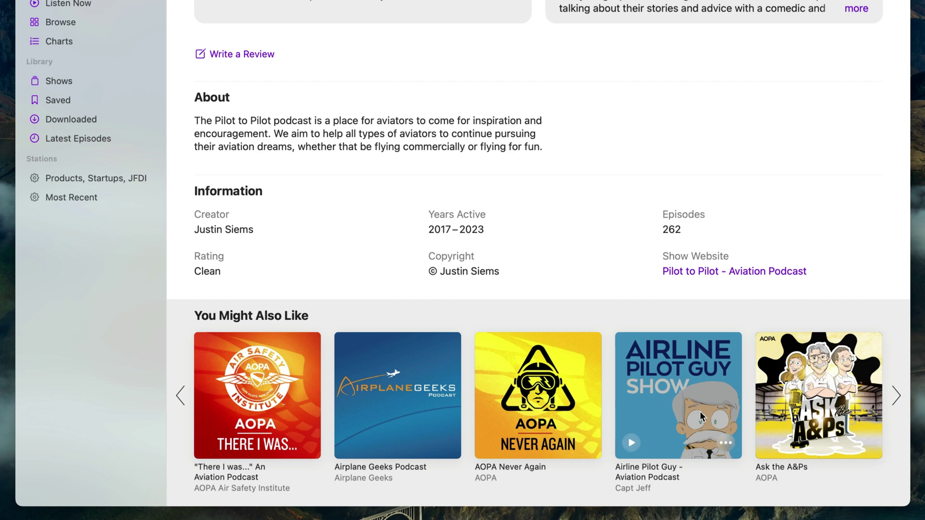
scroll(768, 403, right, 5)
scroll(774, 408, right, 10)
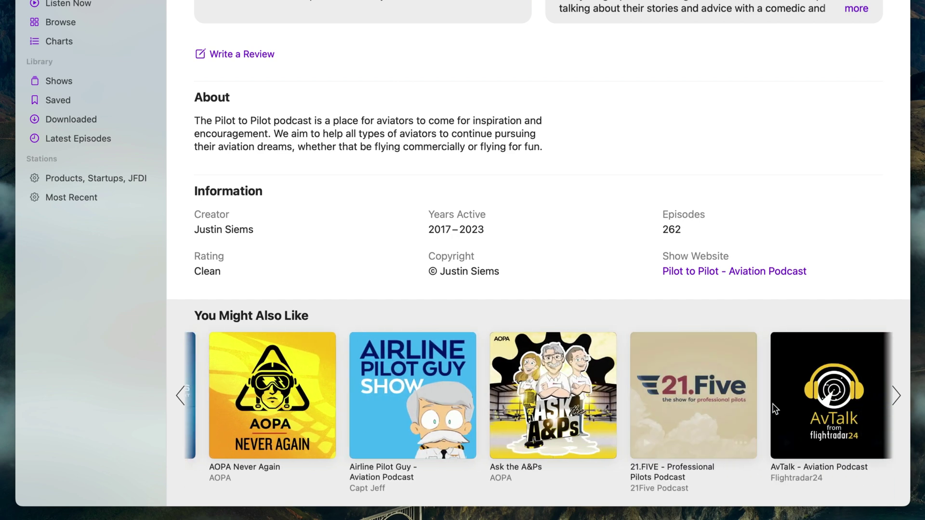
scroll(781, 411, right, 5)
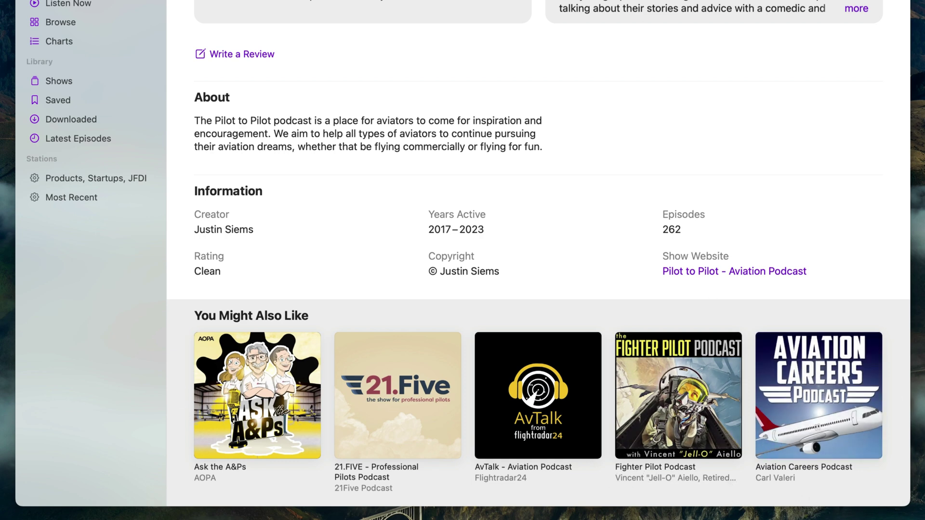
scroll(684, 327, up, 10)
scroll(684, 328, up, 12)
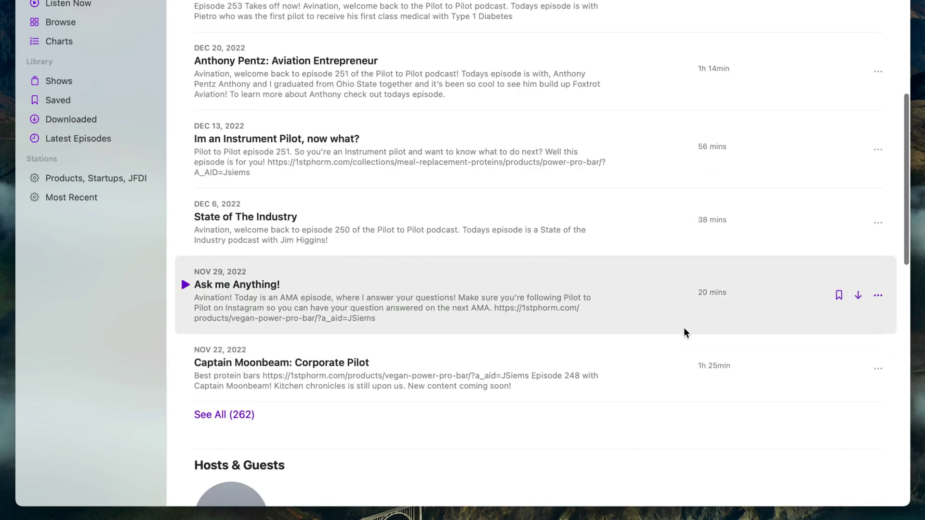
Step: Scroll from the Pilot to Pilot header through its episodes toward Ratings & Reviews
scroll(771, 440, up, 3)
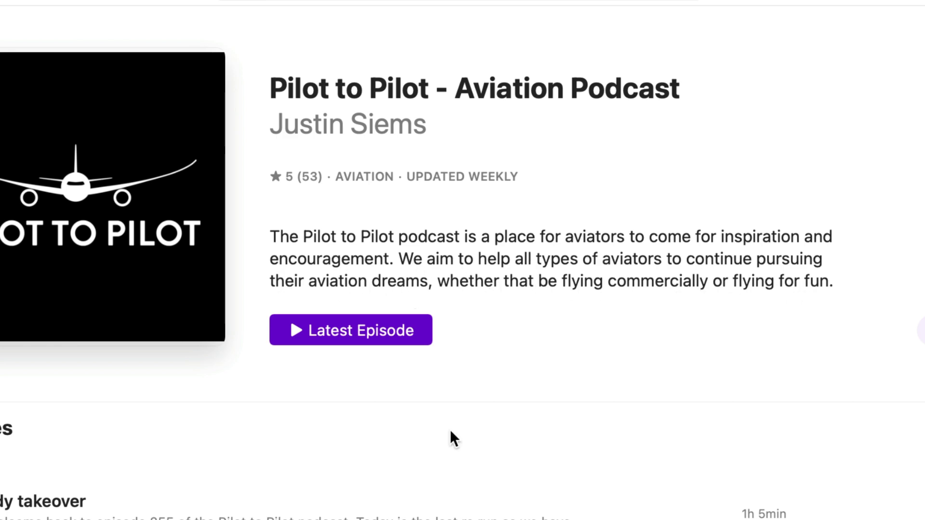
scroll(450, 429, down, 10)
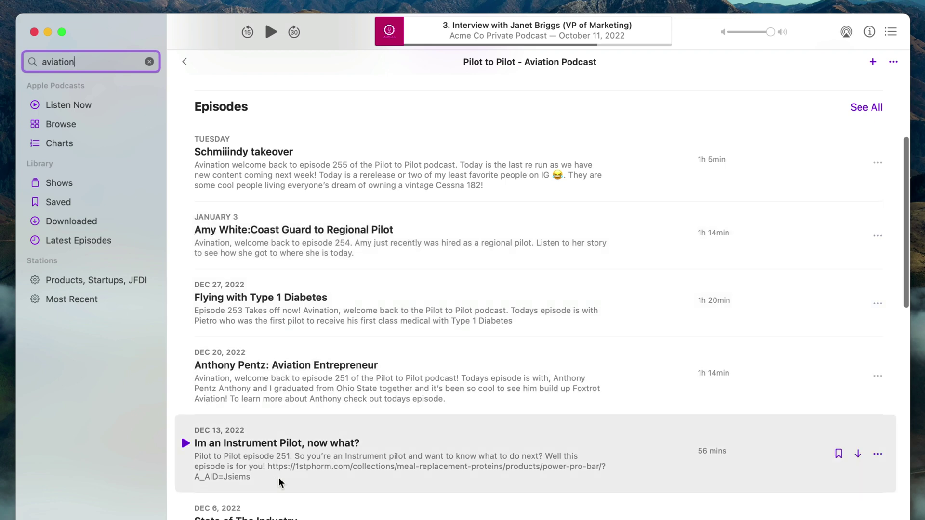
scroll(278, 482, down, 5)
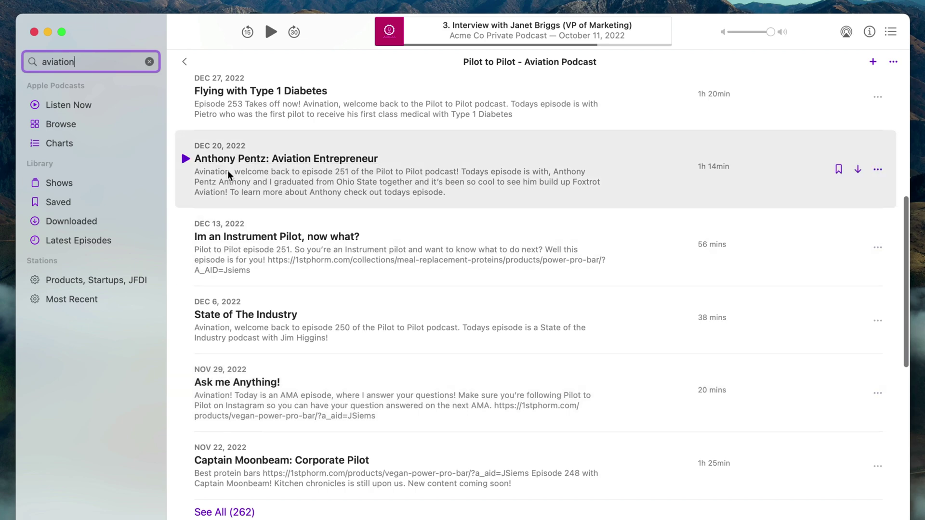
scroll(251, 158, up, 2)
scroll(319, 332, down, 4)
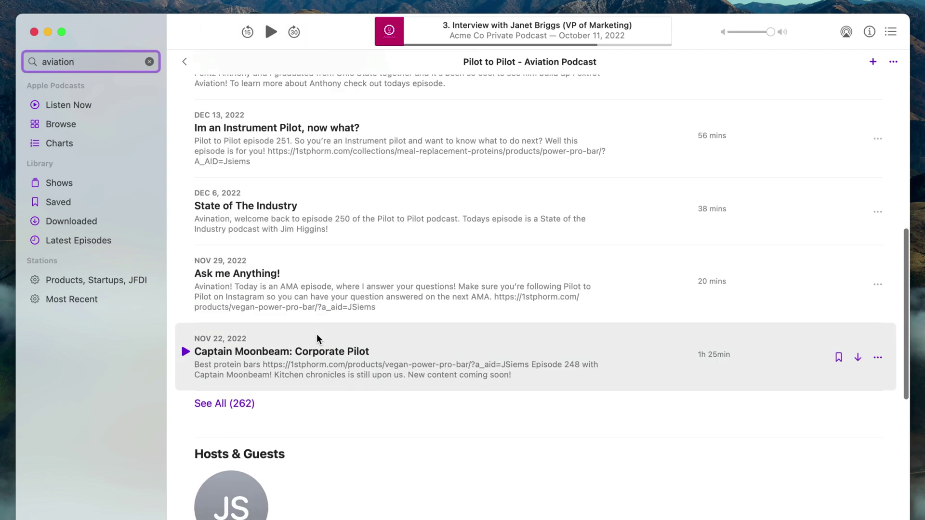
scroll(318, 337, down, 10)
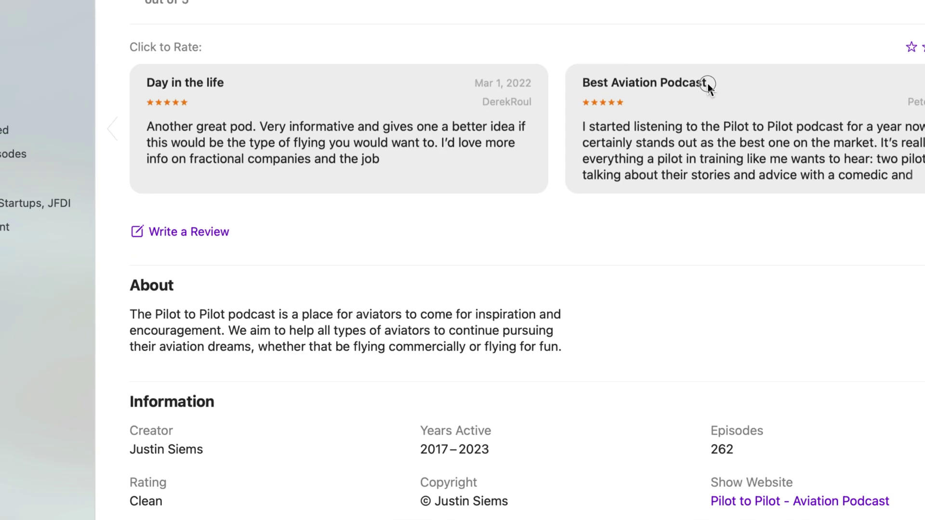
Step: Open the 'Best Aviation Podcast.' review card in full, then dismiss it with Esc
click(392, 226)
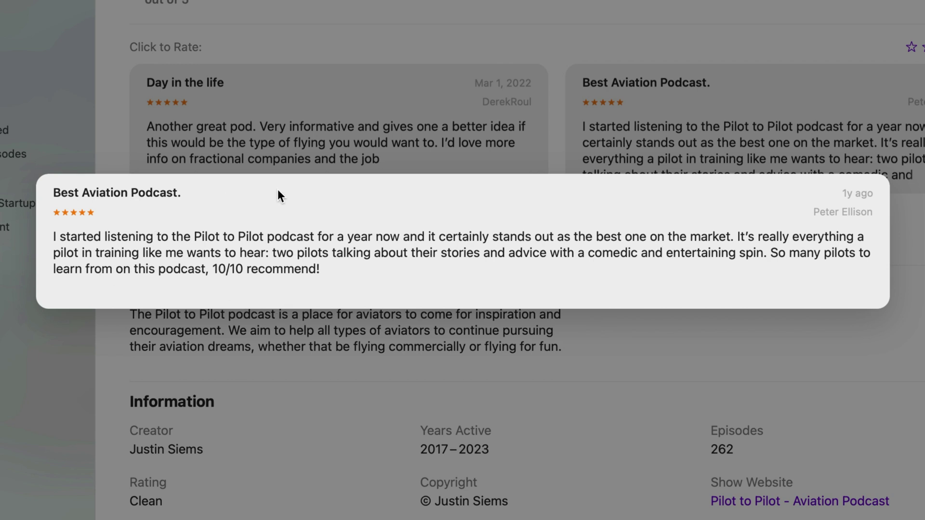
key(Escape)
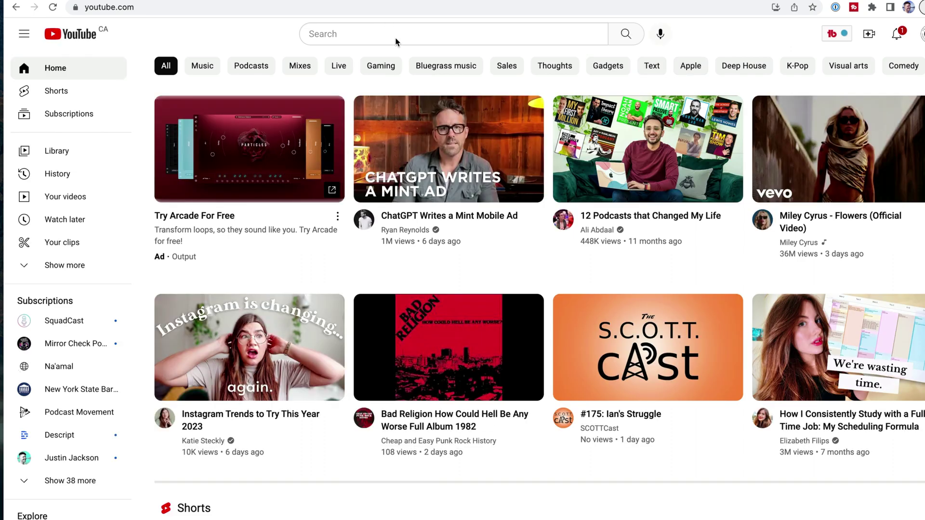
Step: Search YouTube for 'aviation podcast' and scroll through the competing video results
click(399, 34)
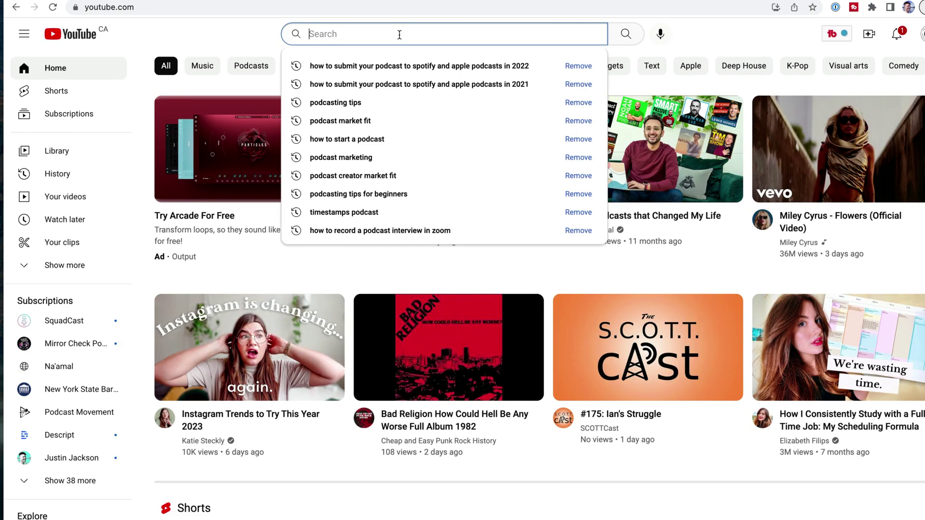
text(aviation podcast)
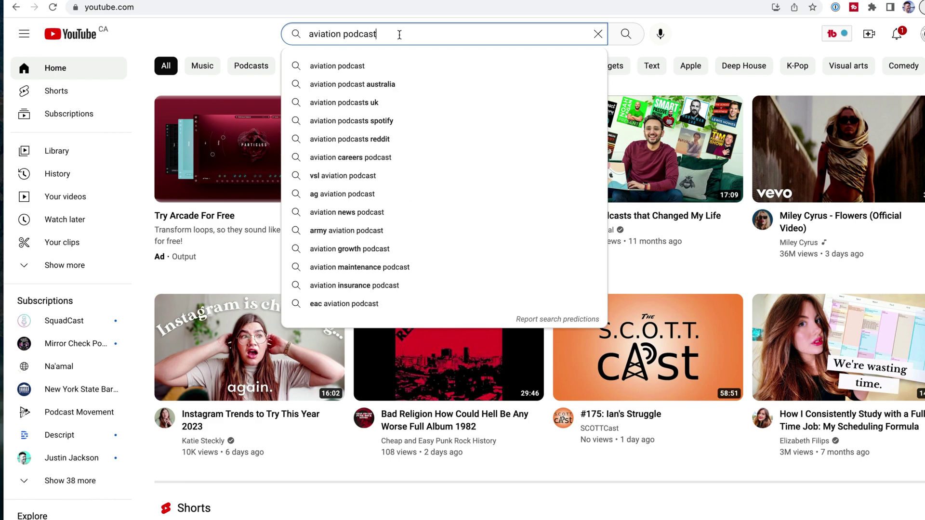
key(Return)
scroll(296, 230, down, 3)
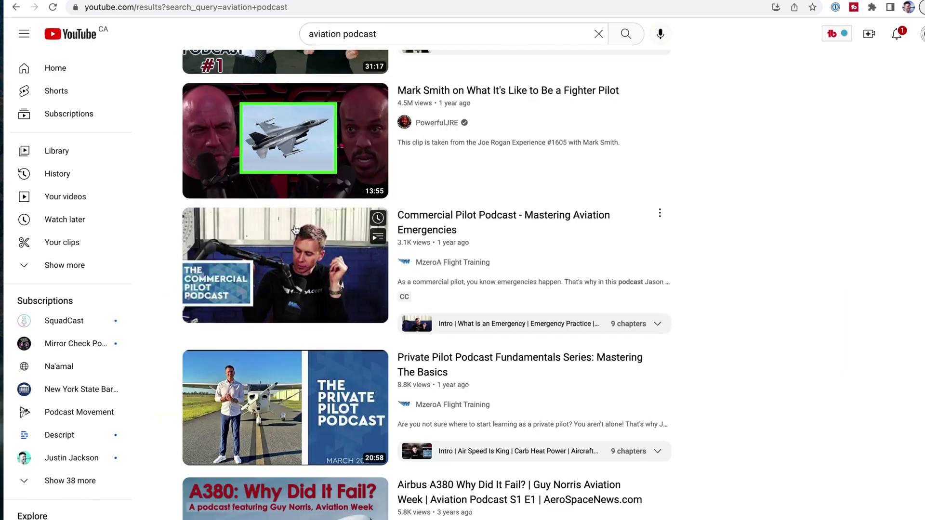
scroll(303, 245, down, 6)
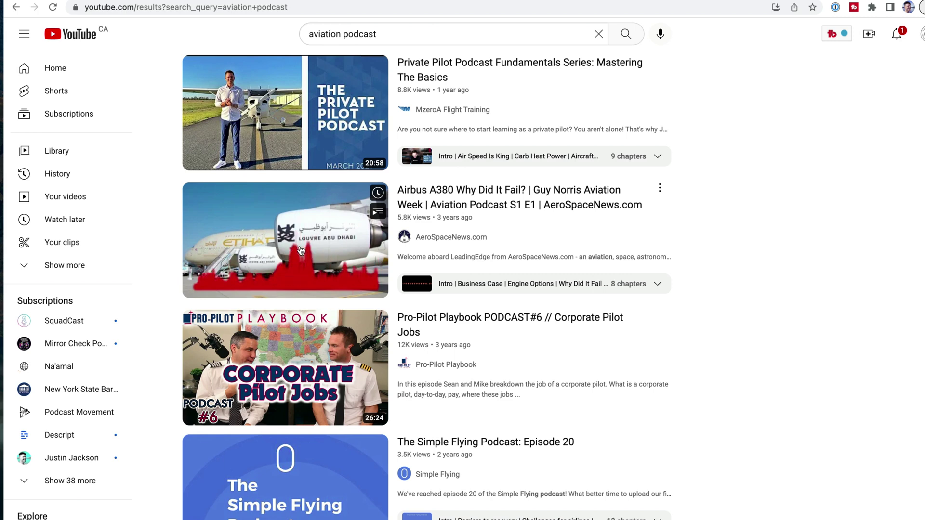
scroll(347, 382, down, 6)
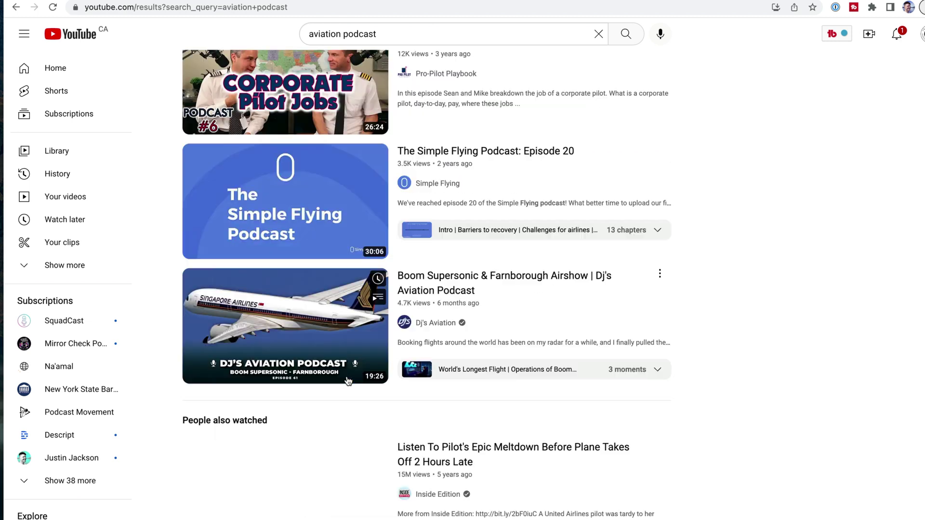
scroll(323, 232, down, 1)
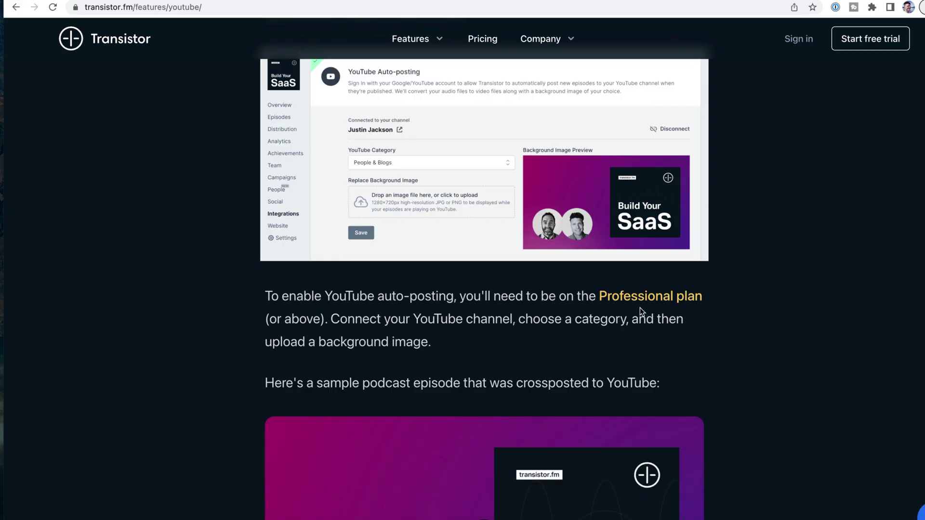
Step: Scroll the podpilotproject.transistor.fm home page to its RCAF tagline and latest episodes
scroll(636, 301, up, 6)
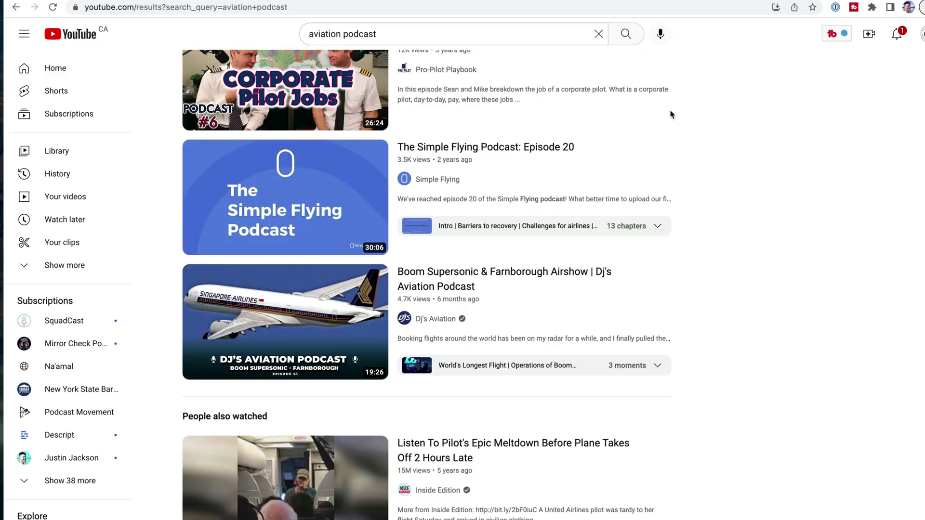
scroll(309, 188, up, 1)
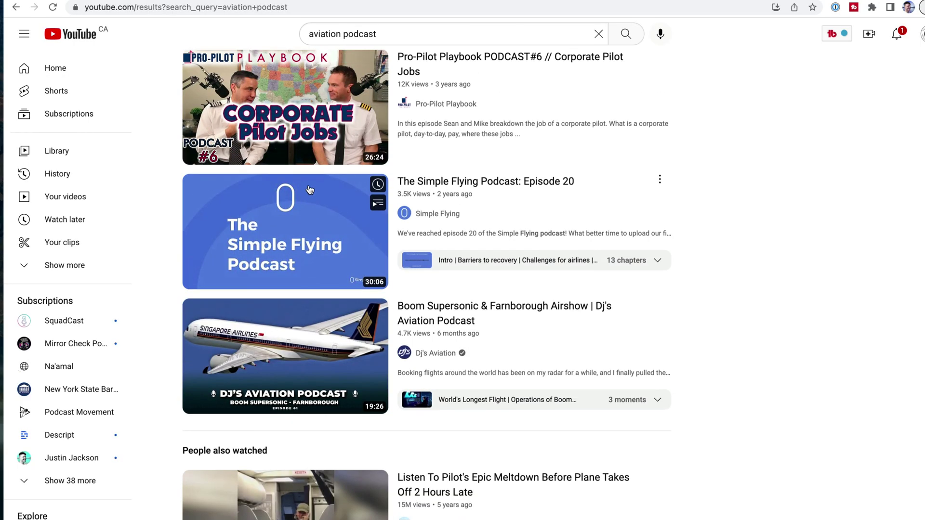
scroll(525, 224, up, 7)
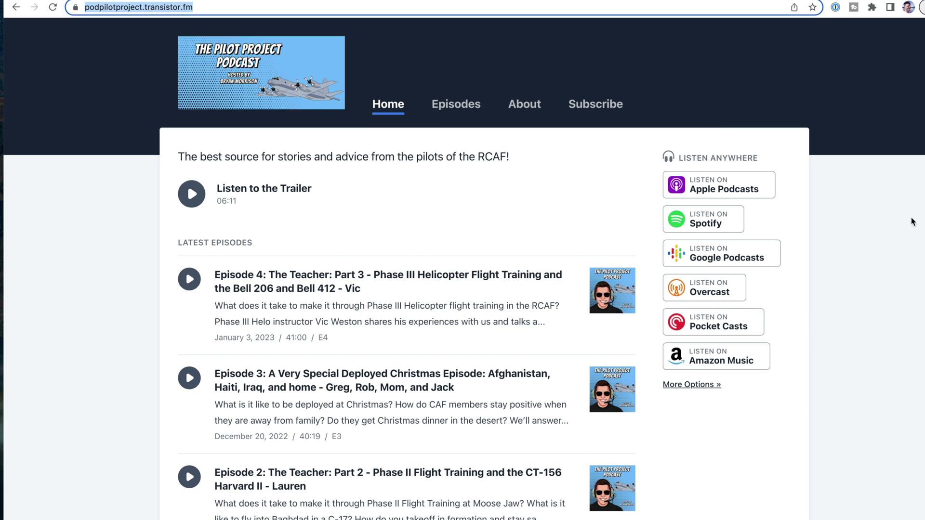
scroll(574, 177, down, 1)
scroll(574, 178, up, 1)
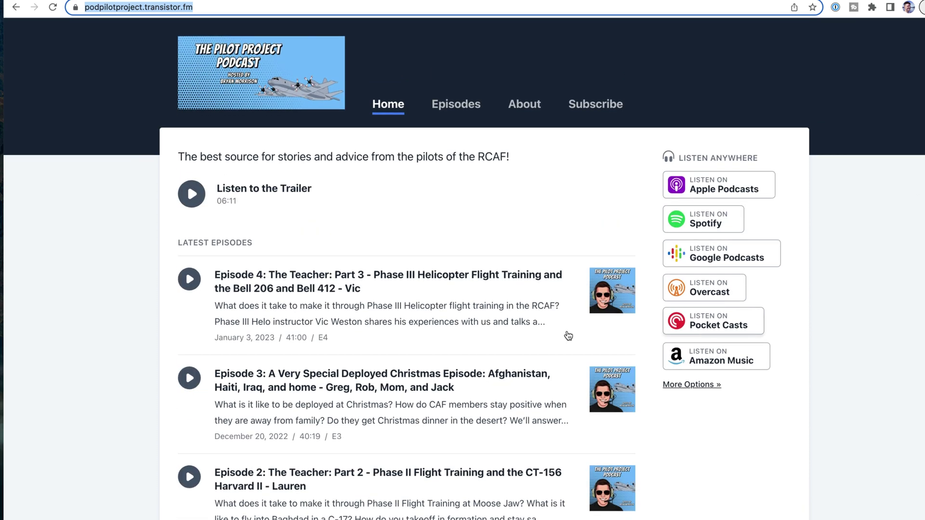